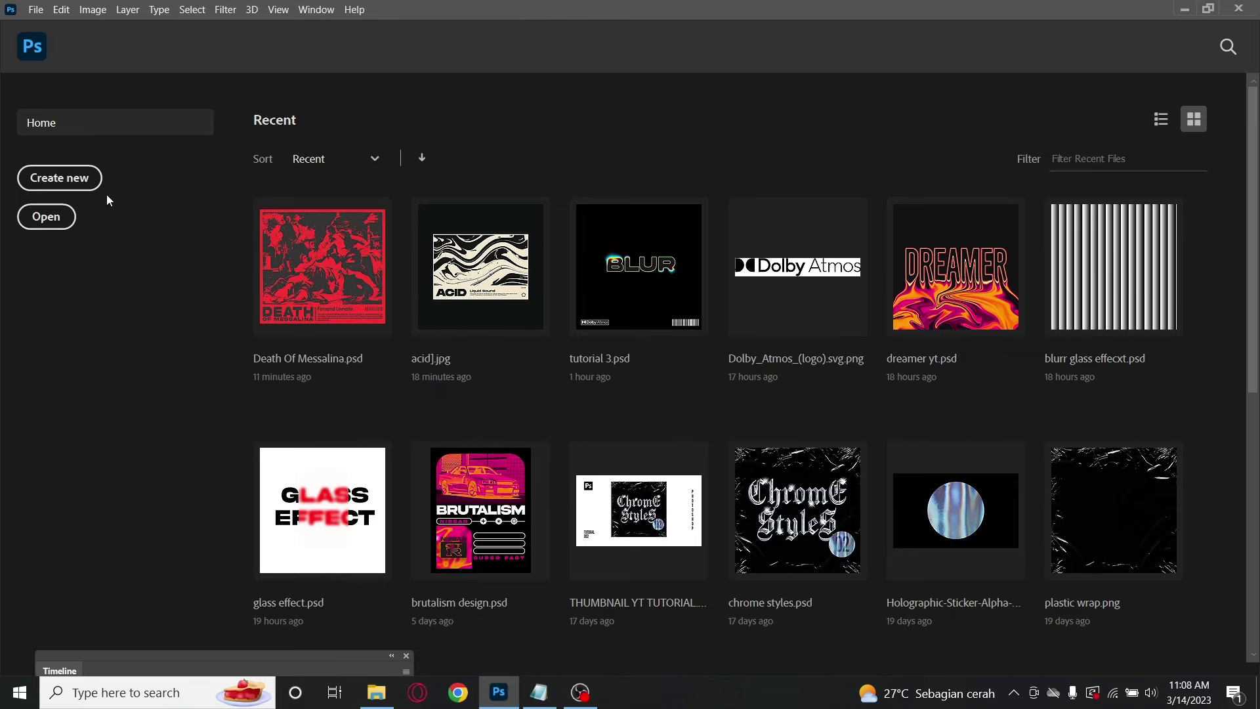
# - Create a blank 2000 × 1820 px document and fetch the painting image from the Tutorial 3 folder
pyautogui.click(60, 178)
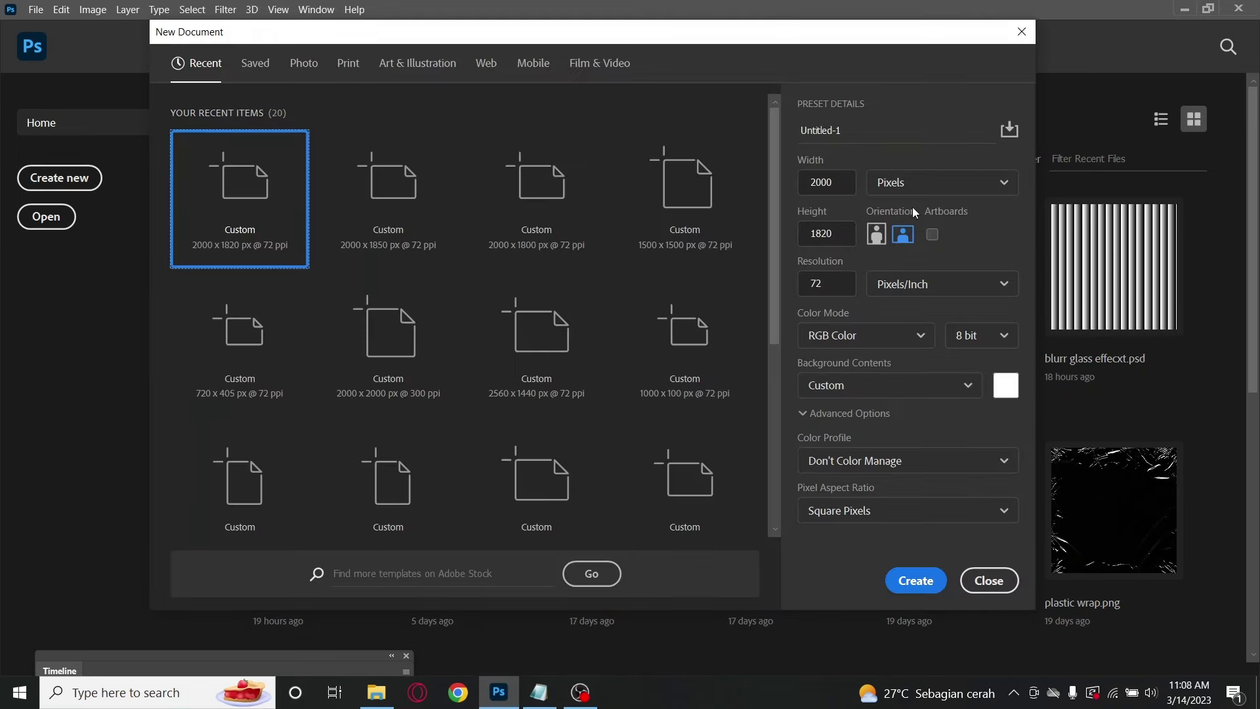
pyautogui.click(916, 581)
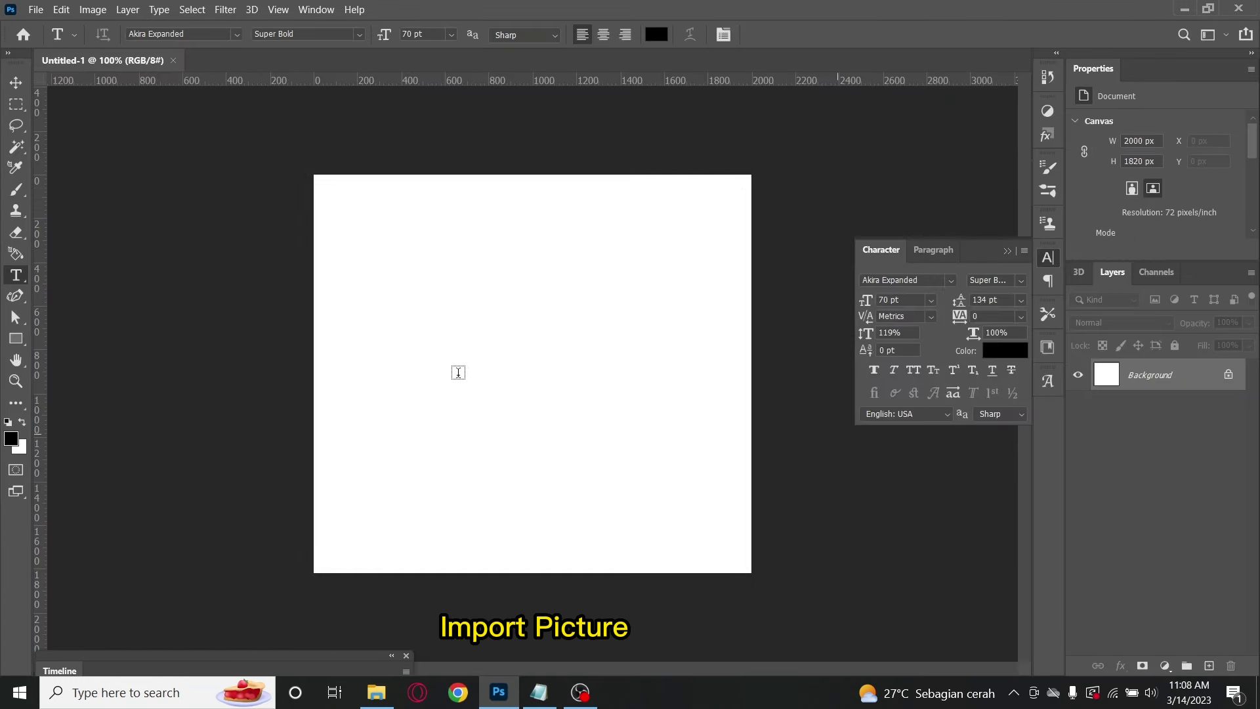
pyautogui.click(376, 692)
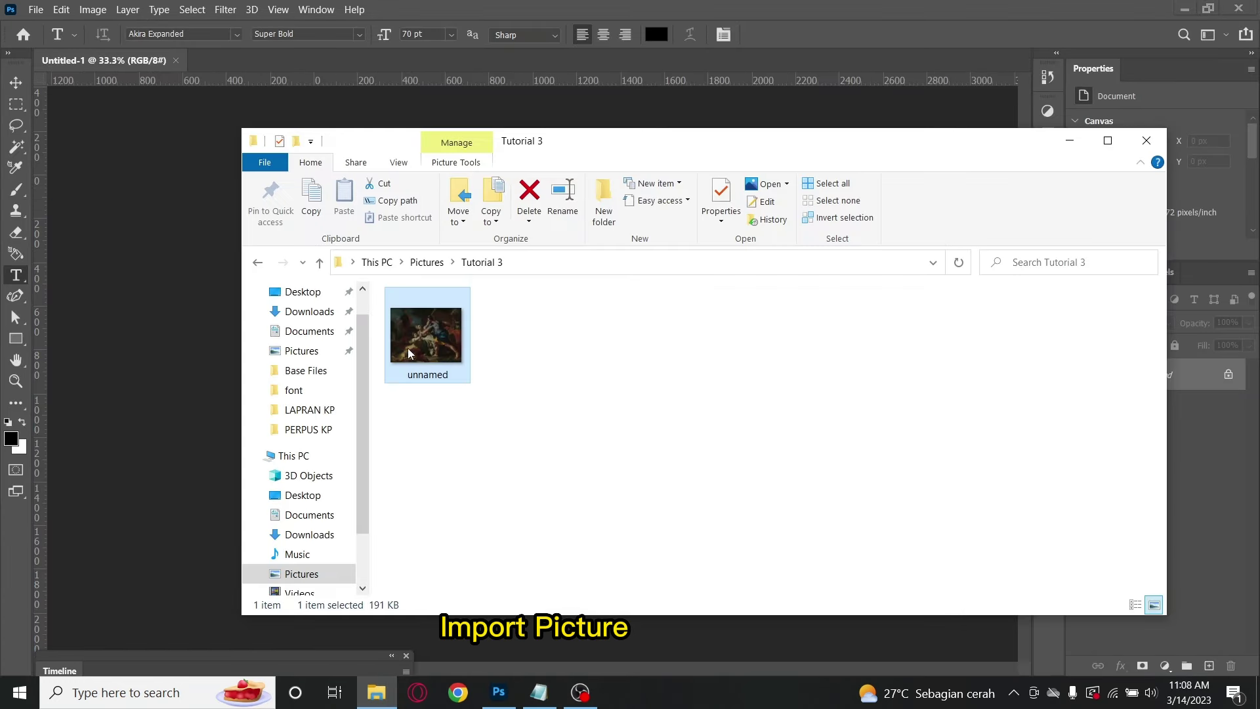
pyautogui.moveTo(408, 353); pyautogui.dragTo(486, 341)
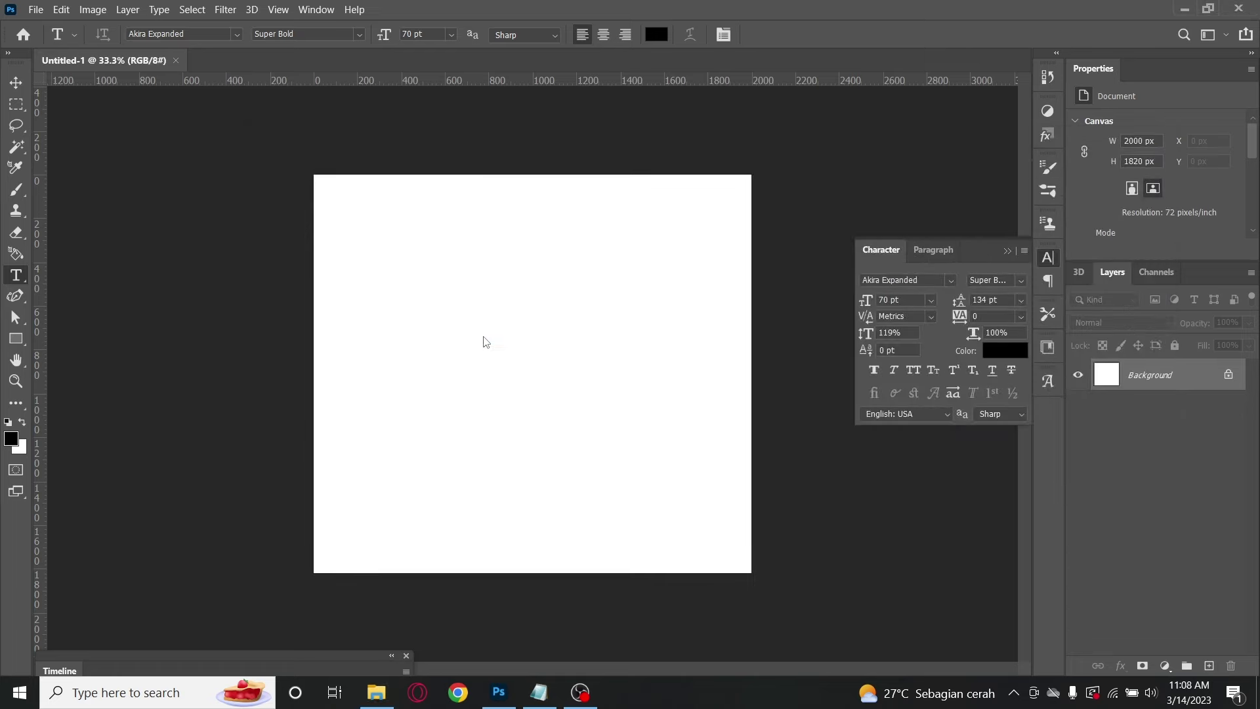
# - Place the painting, scale it to about 1908 × 1462 px, and position it near the top
pyautogui.moveTo(486, 341); pyautogui.dragTo(478, 330)
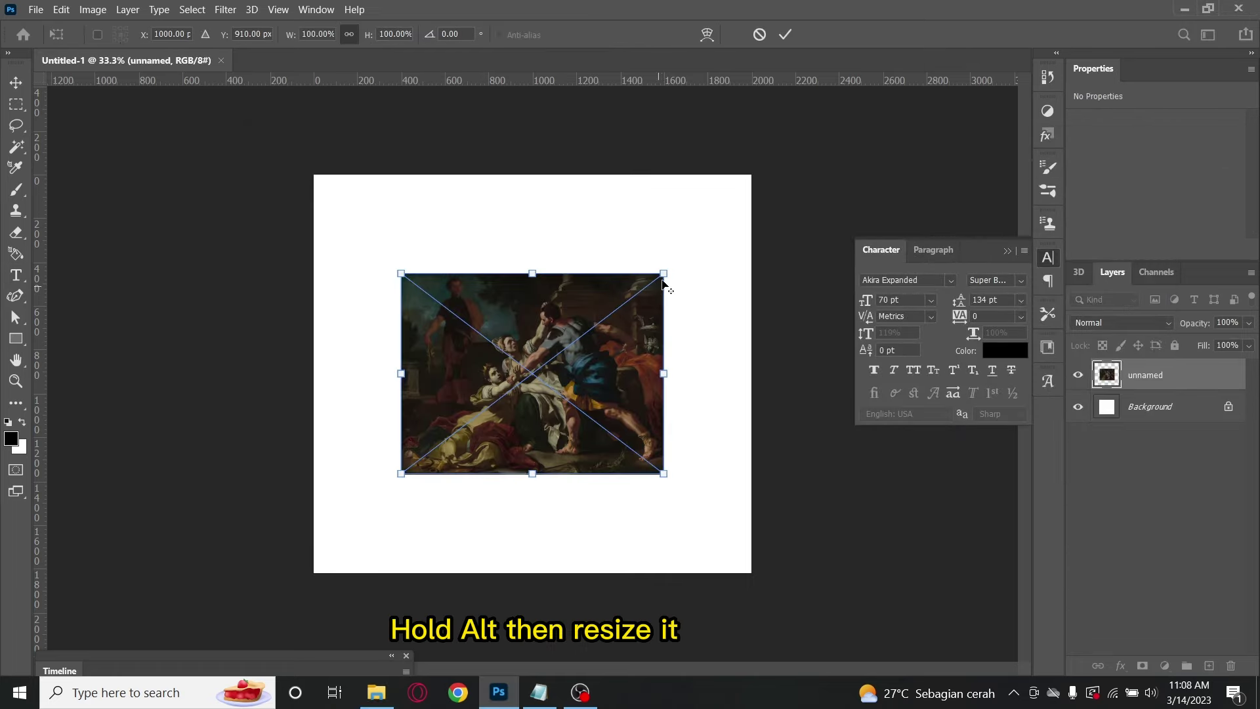
pyautogui.moveTo(663, 281); pyautogui.dragTo(750, 226)
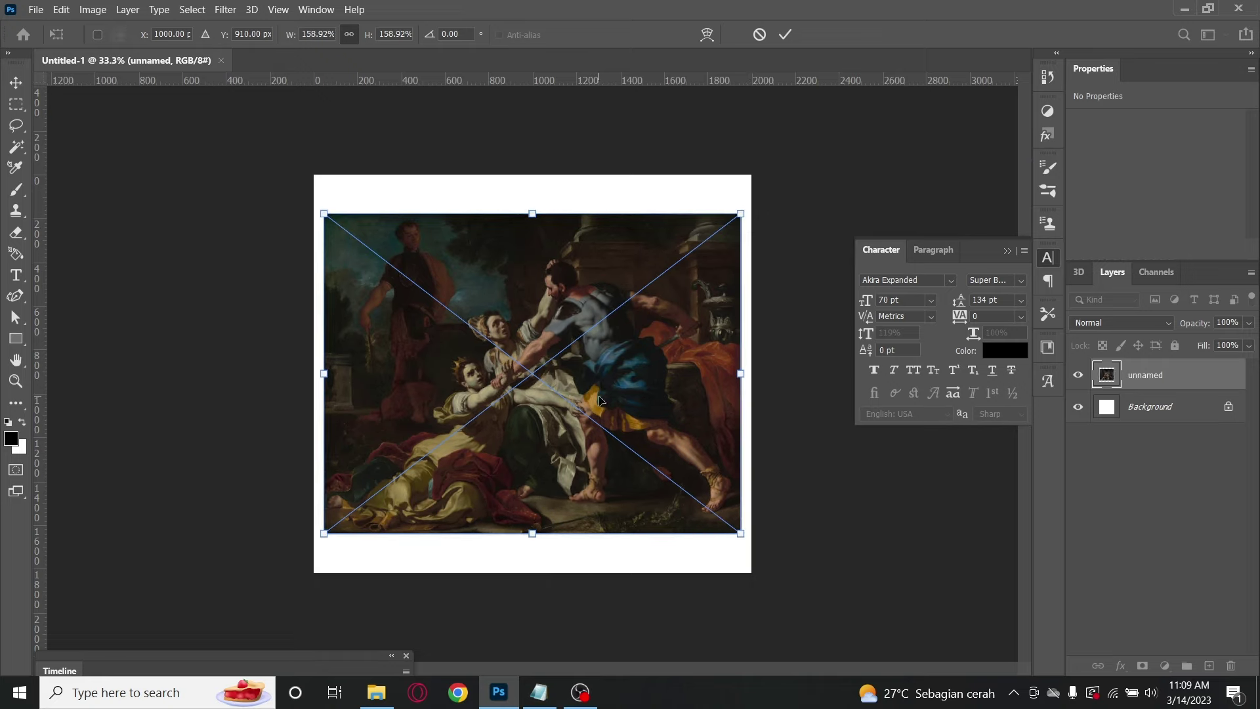
pyautogui.moveTo(600, 399); pyautogui.dragTo(603, 369)
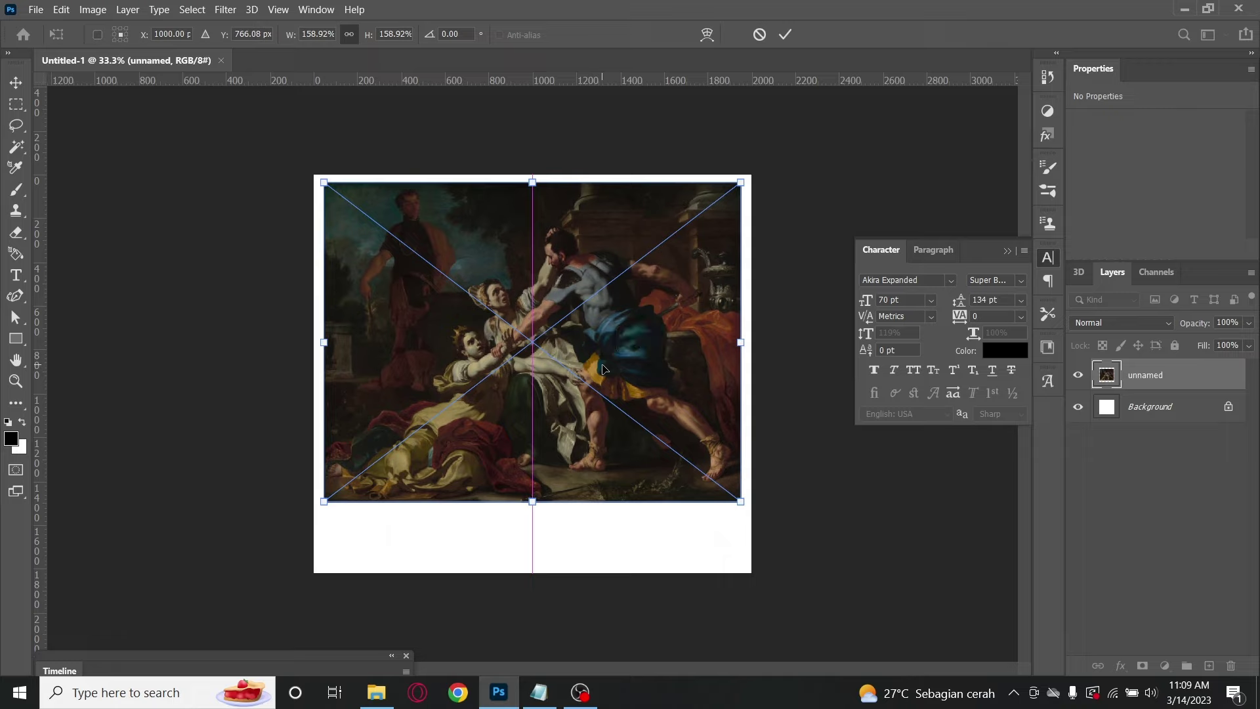
pyautogui.click(792, 38)
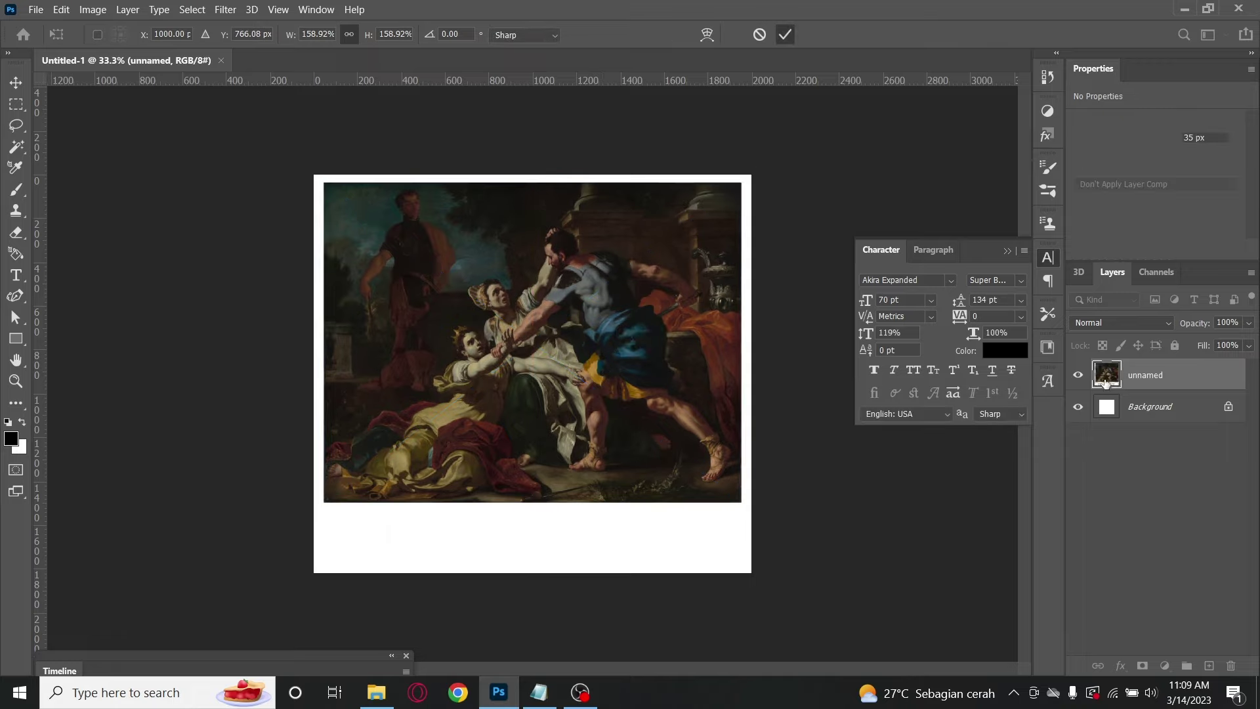
# - Apply a Camera Raw smart filter raising the painting's exposure to +1.30
pyautogui.click(225, 9)
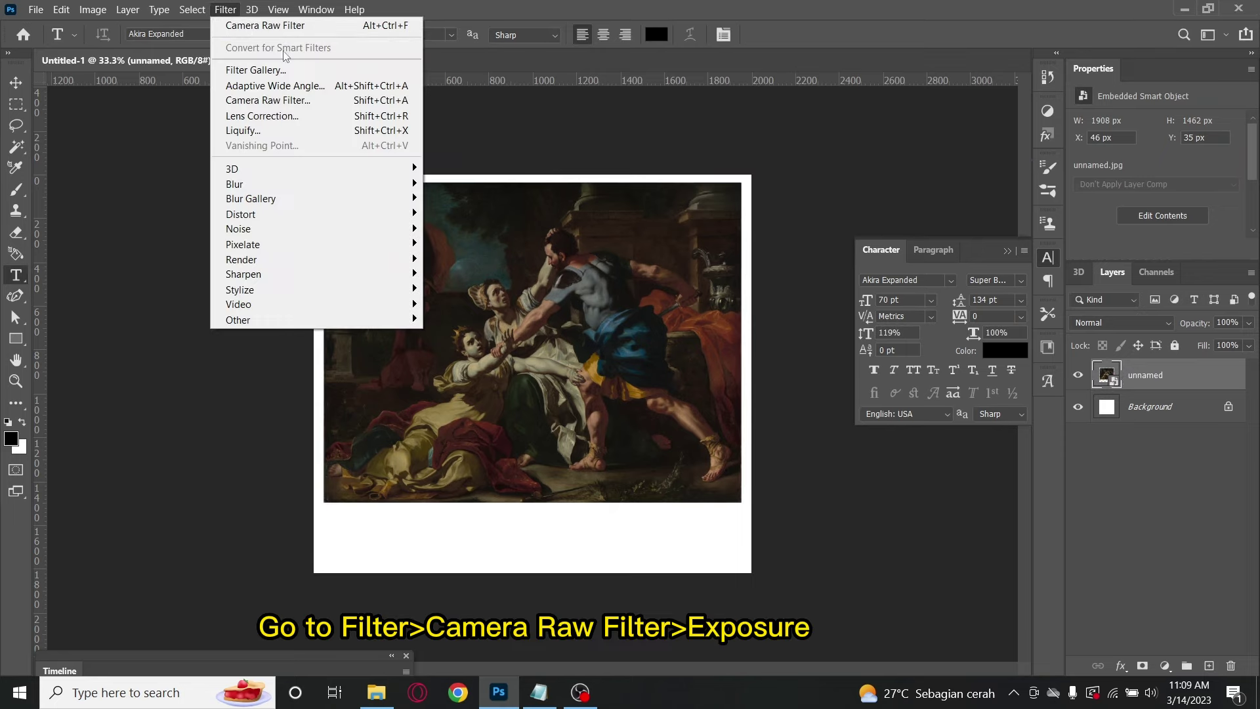
pyautogui.click(298, 99)
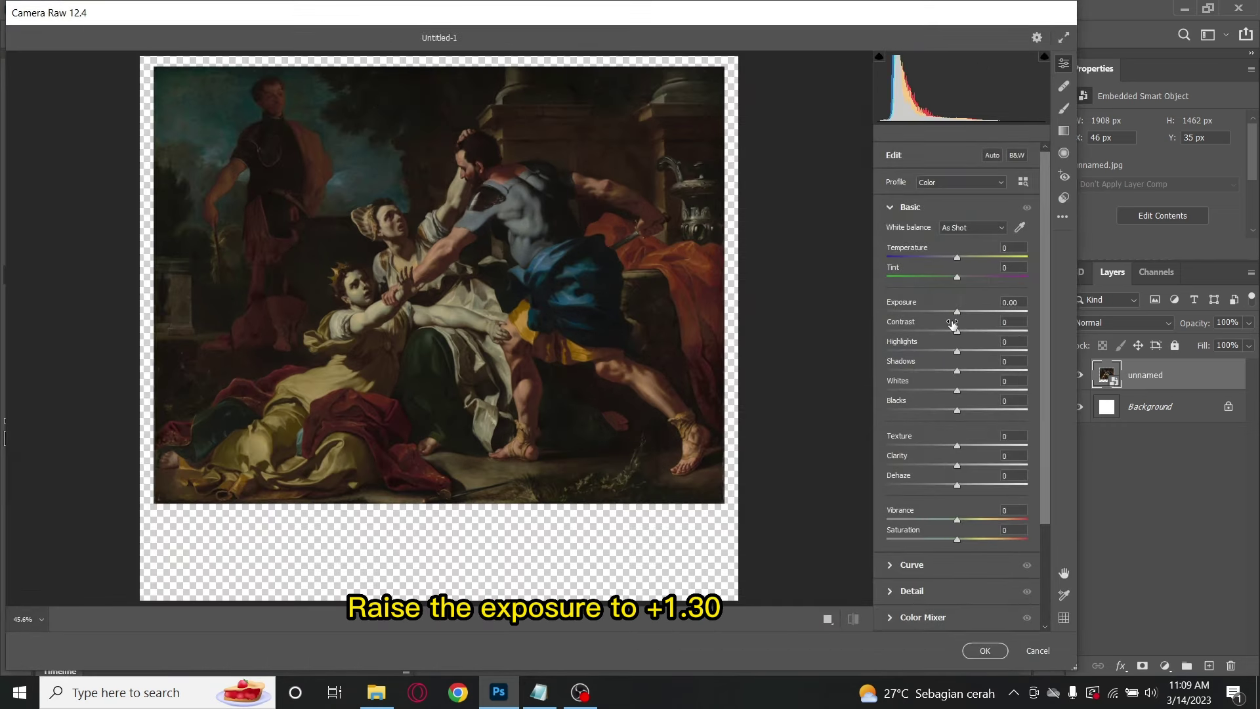
pyautogui.moveTo(958, 315); pyautogui.dragTo(975, 318)
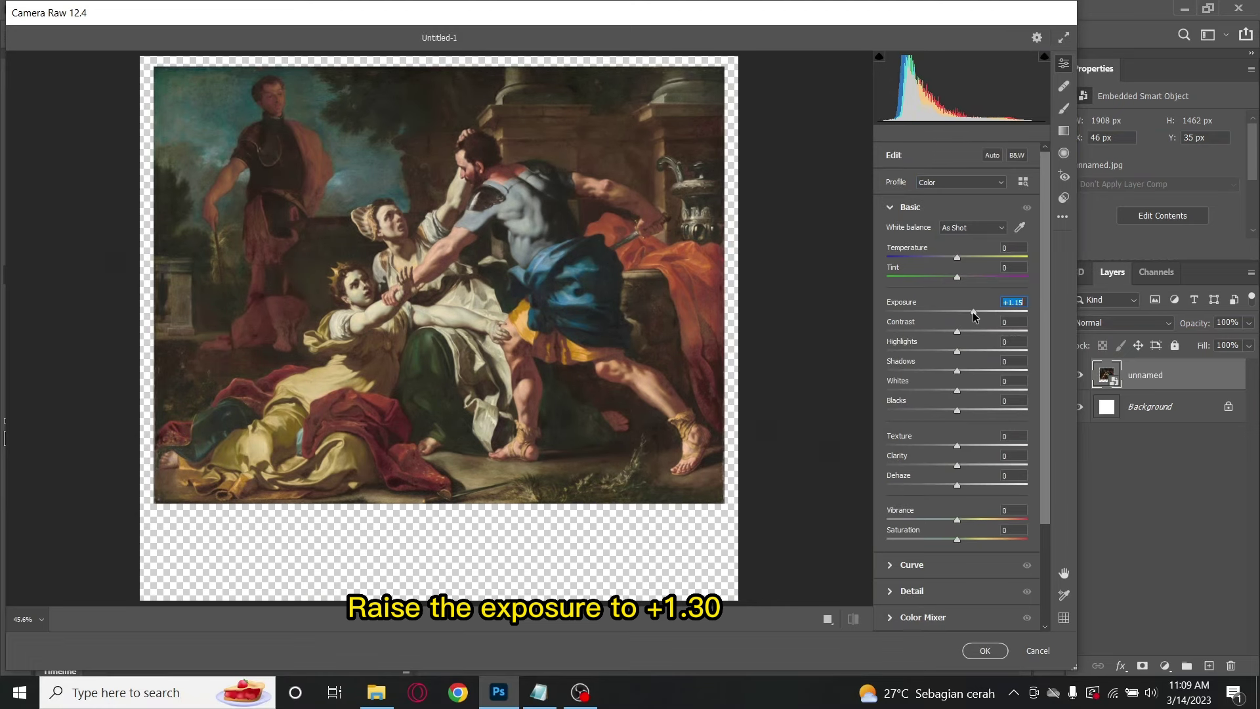
pyautogui.moveTo(974, 318); pyautogui.dragTo(978, 318)
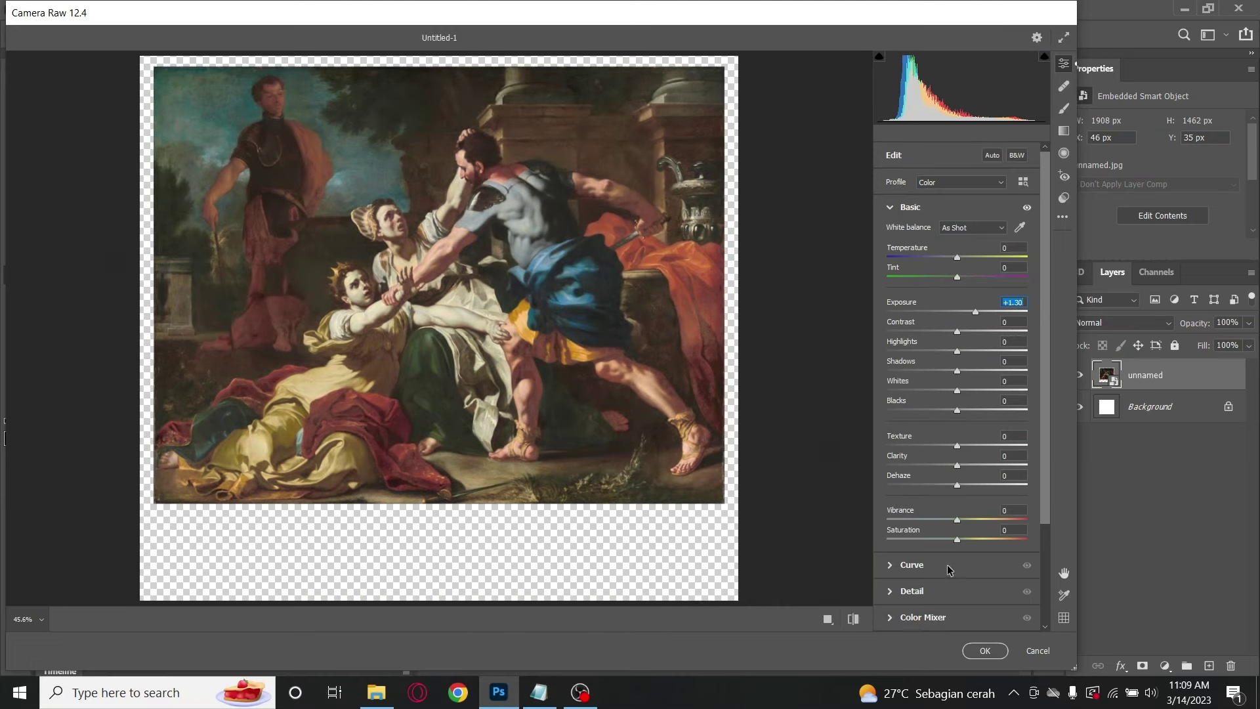
pyautogui.click(984, 650)
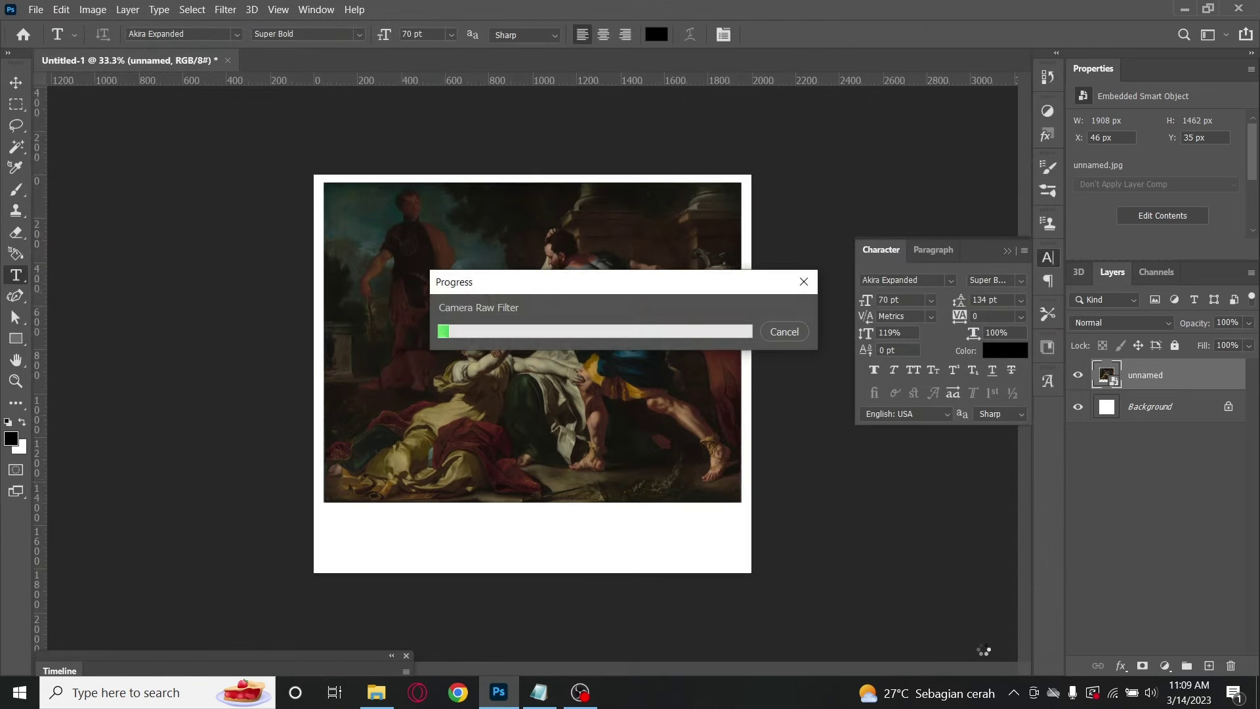
pyautogui.click(1005, 252)
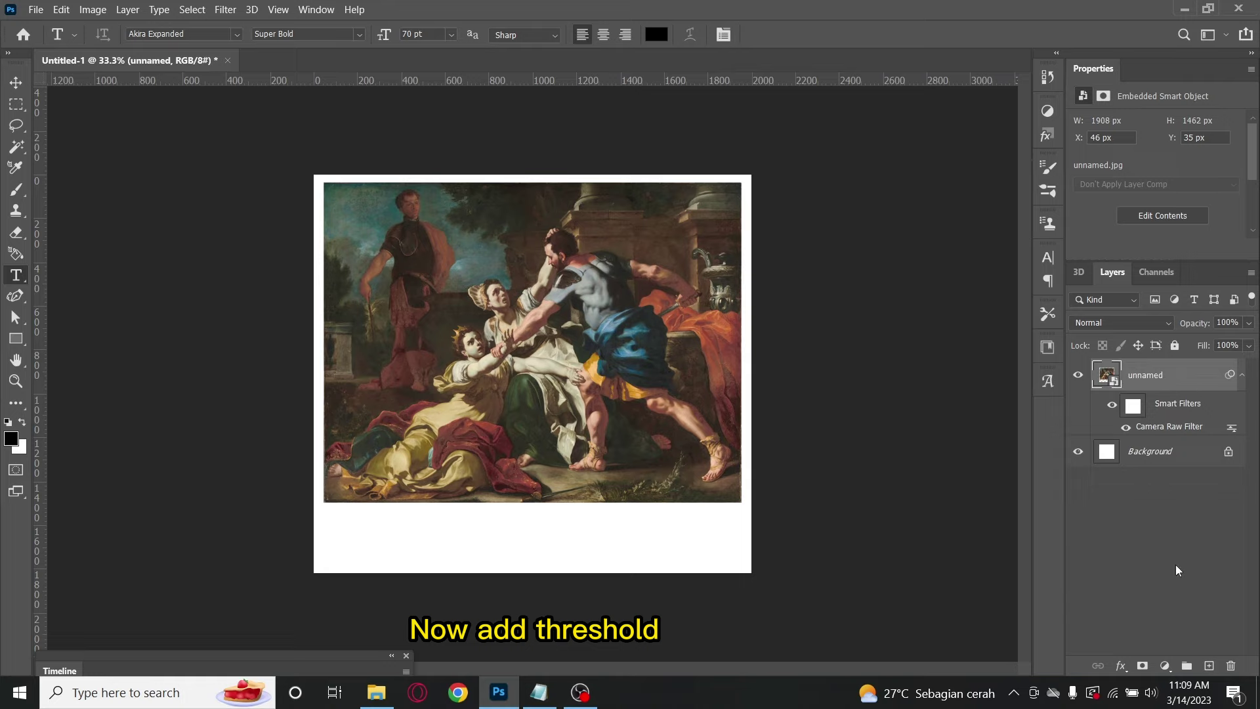
# - Add a Threshold adjustment layer at level 68 above the painting
pyautogui.click(1166, 667)
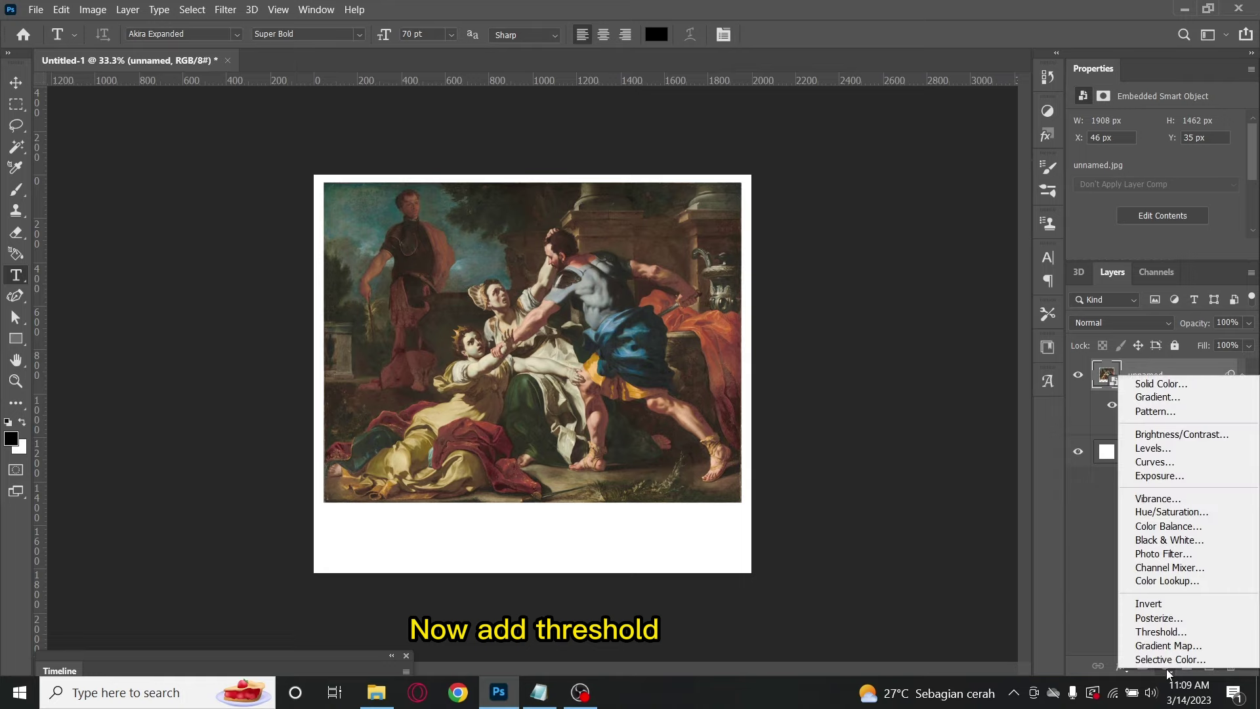
pyautogui.click(1169, 632)
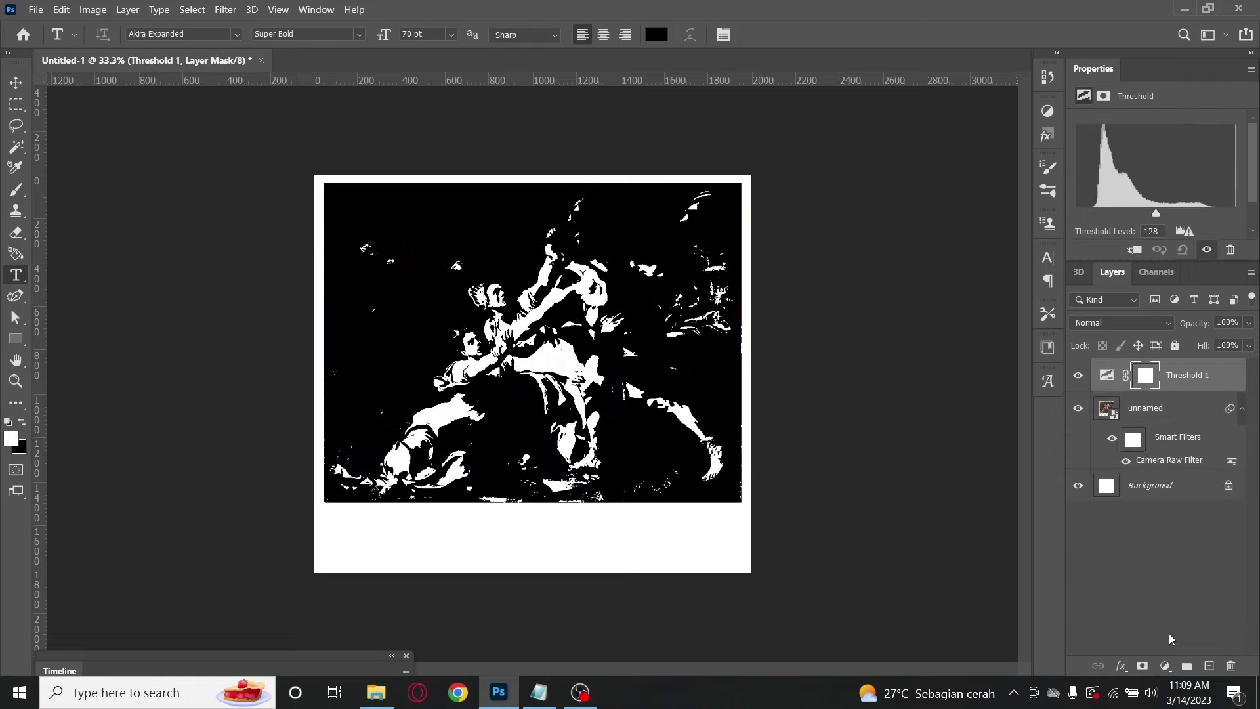
pyautogui.scroll(2, 656, 407)
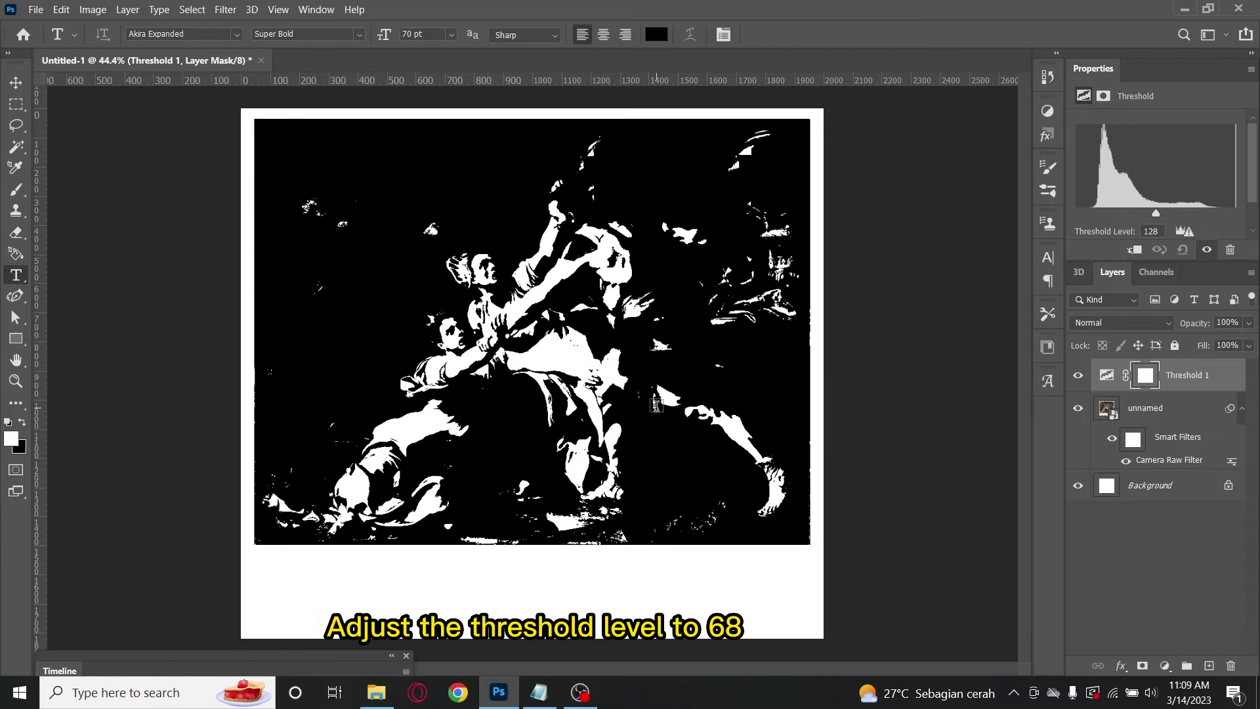
pyautogui.moveTo(1155, 214); pyautogui.dragTo(1120, 210)
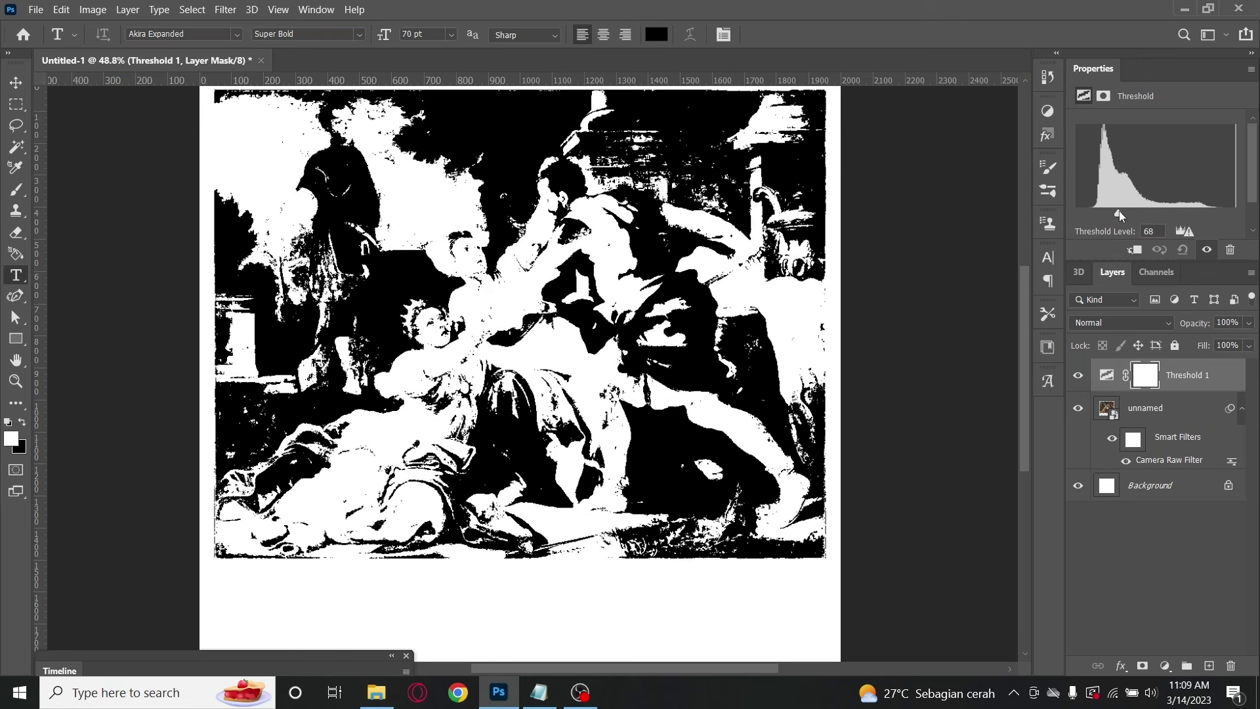
pyautogui.click(1162, 412)
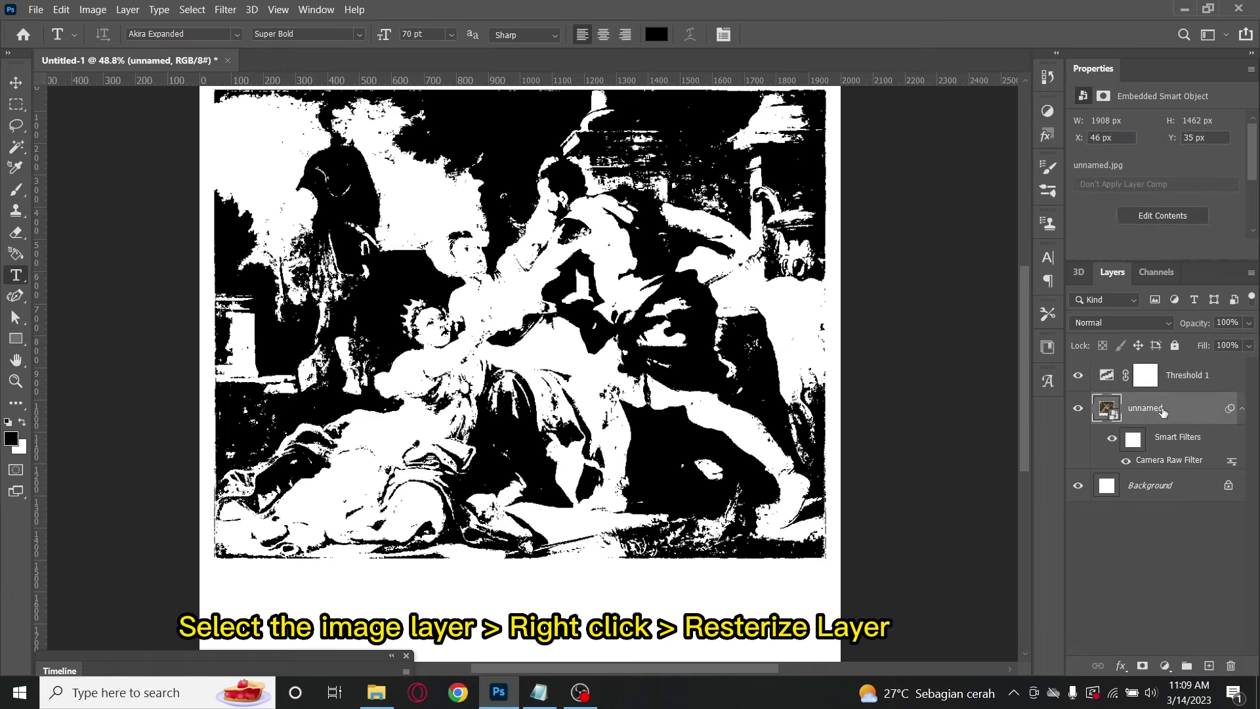
# - Rasterize the painting layer and burn the midtones across the central figures
pyautogui.rightClick(1183, 407)
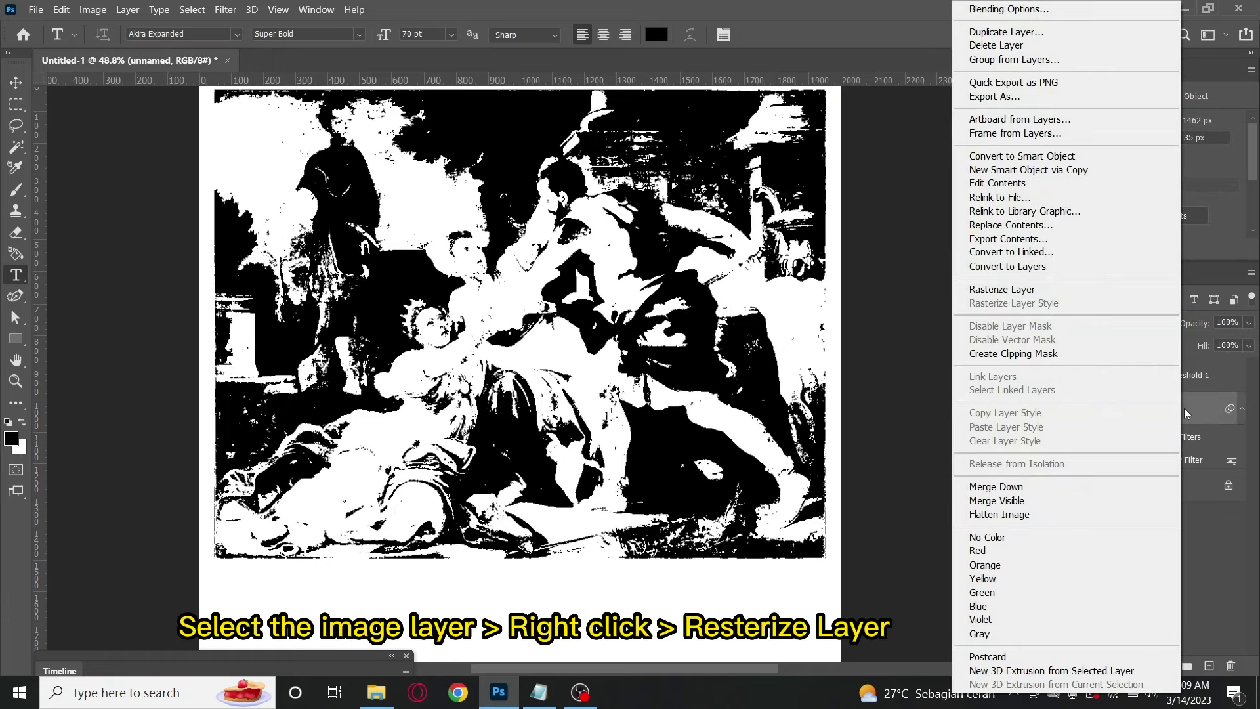
pyautogui.click(1031, 286)
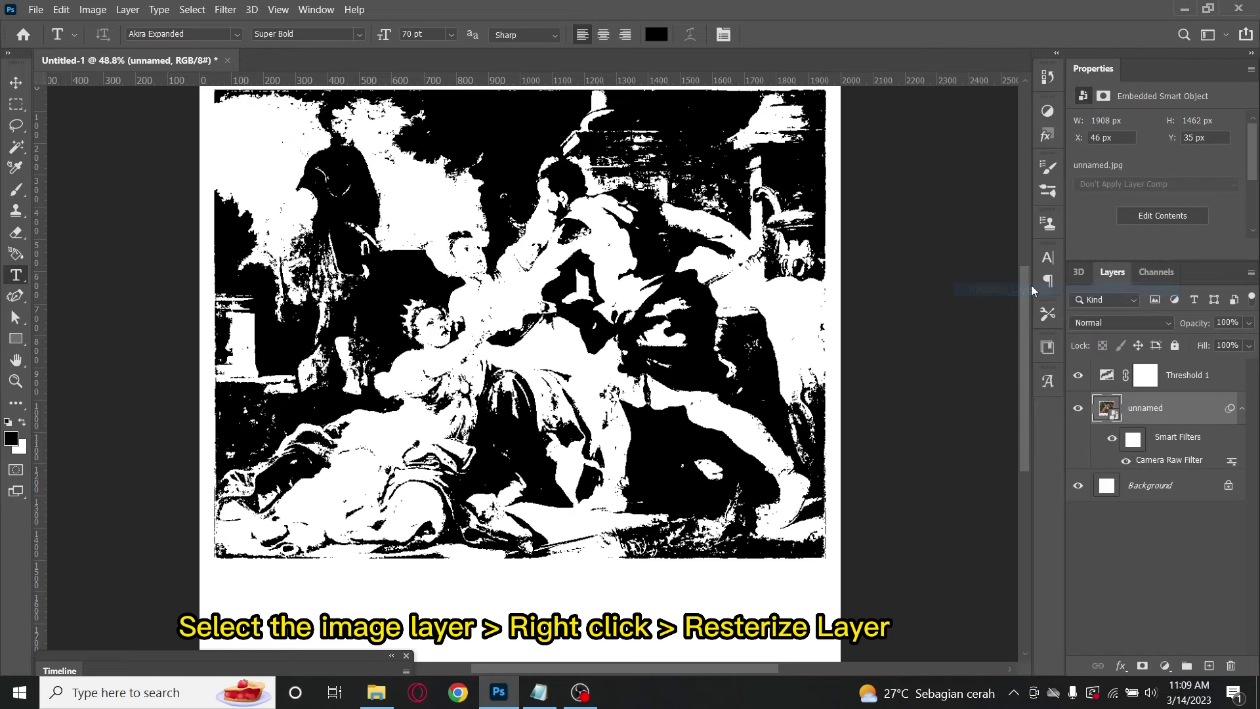
pyautogui.click(17, 407)
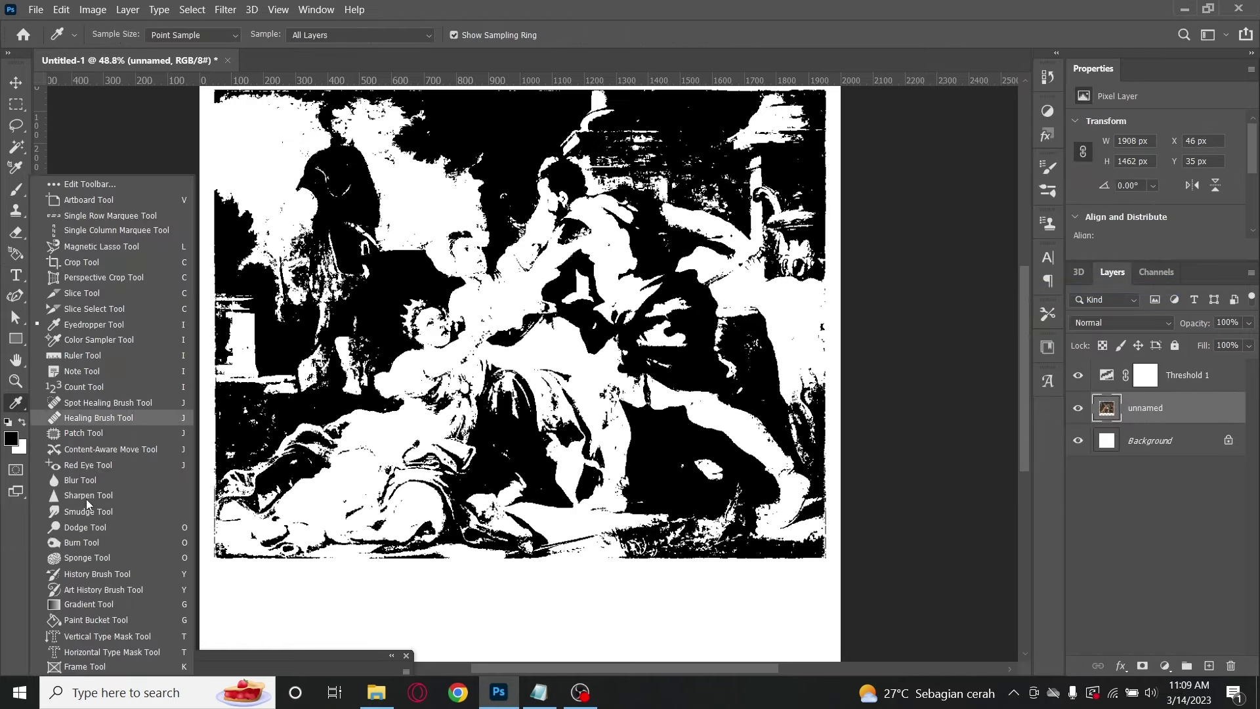
pyautogui.click(93, 541)
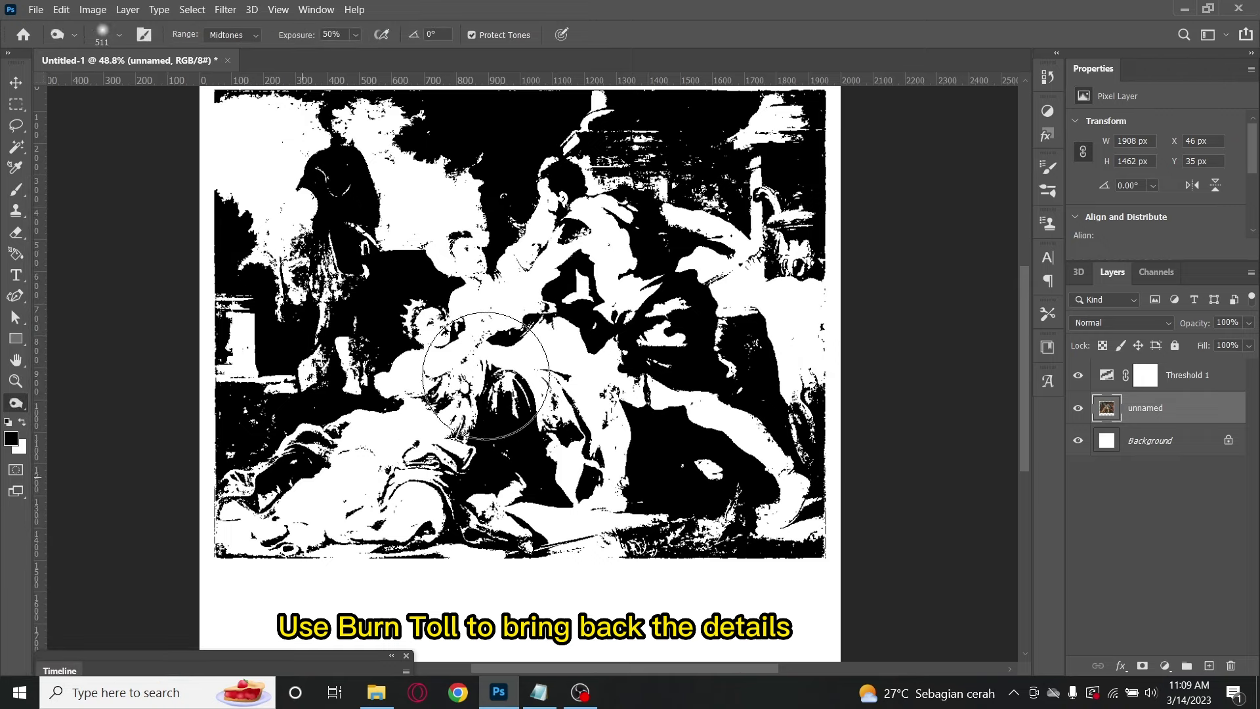
pyautogui.moveTo(436, 273)
pyautogui.mouseDown()
pyautogui.moveTo(428, 374)
pyautogui.moveTo(334, 489)
pyautogui.moveTo(239, 520)
pyautogui.moveTo(258, 246)
pyautogui.moveTo(332, 155)
pyautogui.moveTo(426, 157)
pyautogui.moveTo(394, 183)
pyautogui.moveTo(225, 168)
pyautogui.moveTo(237, 160)
pyautogui.moveTo(631, 230)
pyautogui.moveTo(512, 197)
pyautogui.moveTo(568, 311)
pyautogui.moveTo(555, 371)
pyautogui.moveTo(571, 384)
pyautogui.moveTo(778, 368)
pyautogui.moveTo(782, 208)
pyautogui.moveTo(776, 396)
pyautogui.moveTo(624, 534)
pyautogui.moveTo(225, 492)
pyautogui.mouseUp()
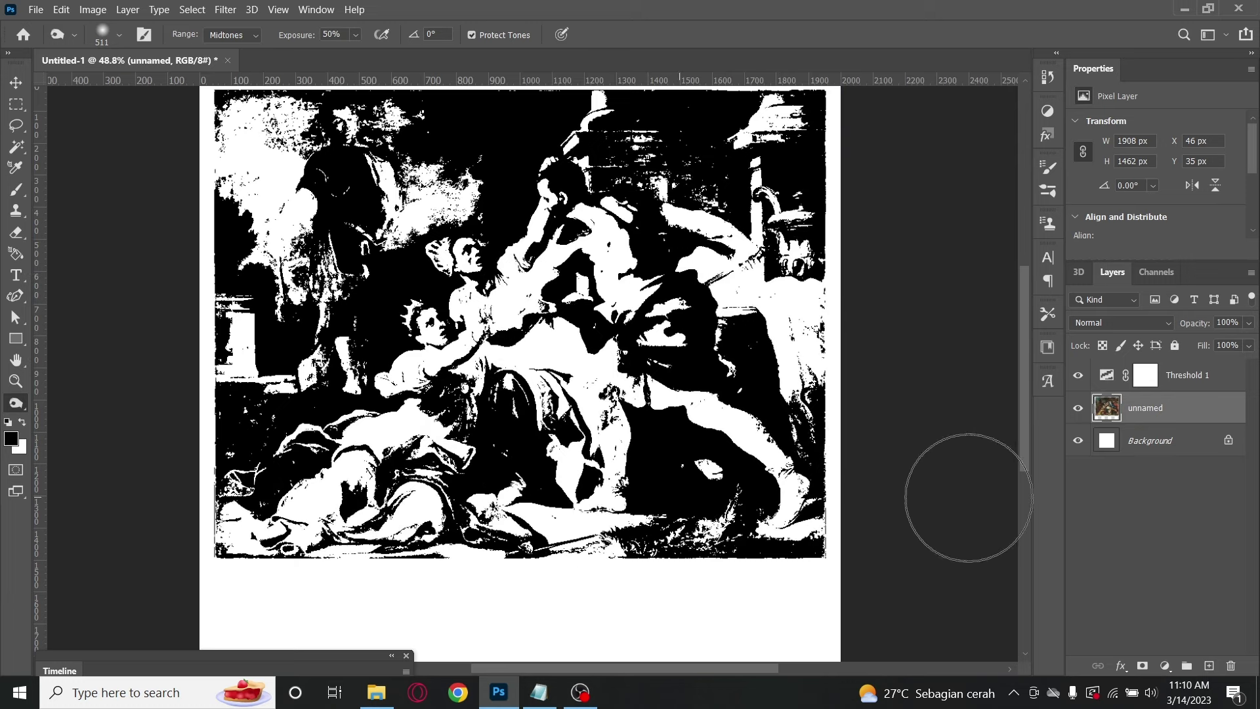
# - Combine the Threshold 1 and painting layers into one smart object
pyautogui.keyDown('ctrl'); pyautogui.click(1204, 375); pyautogui.keyUp('ctrl')
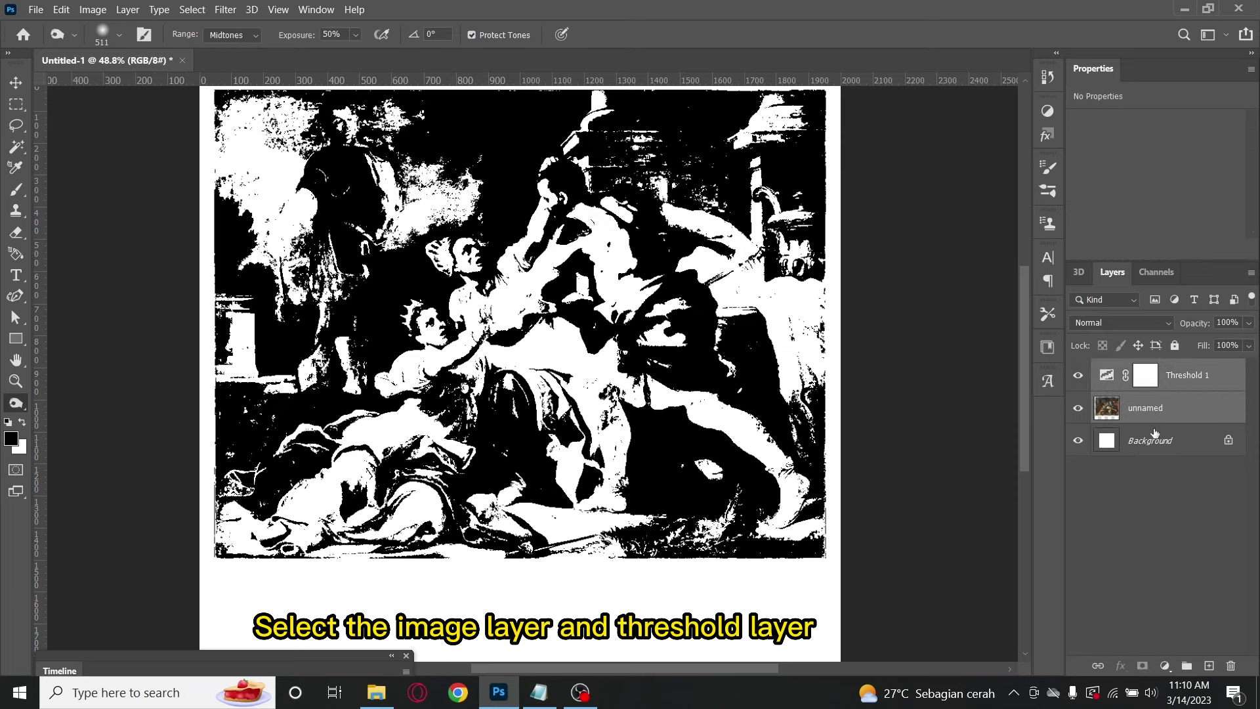
pyautogui.rightClick(1188, 406)
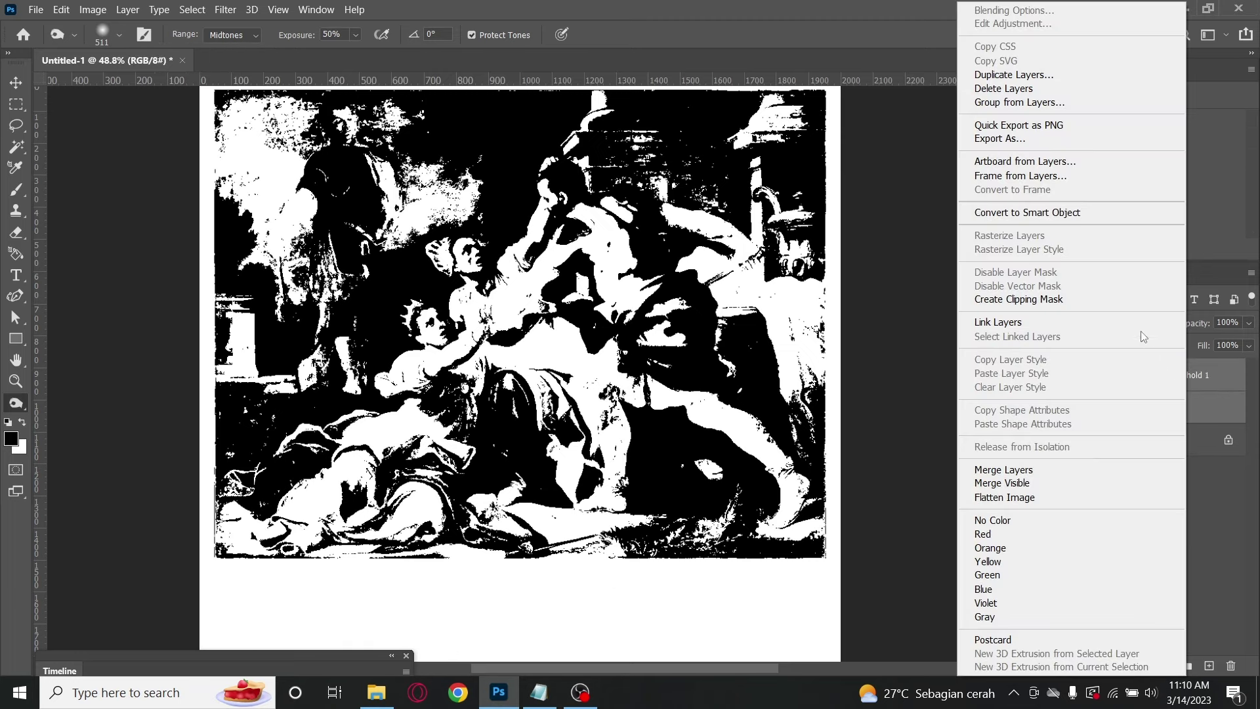
pyautogui.click(1050, 212)
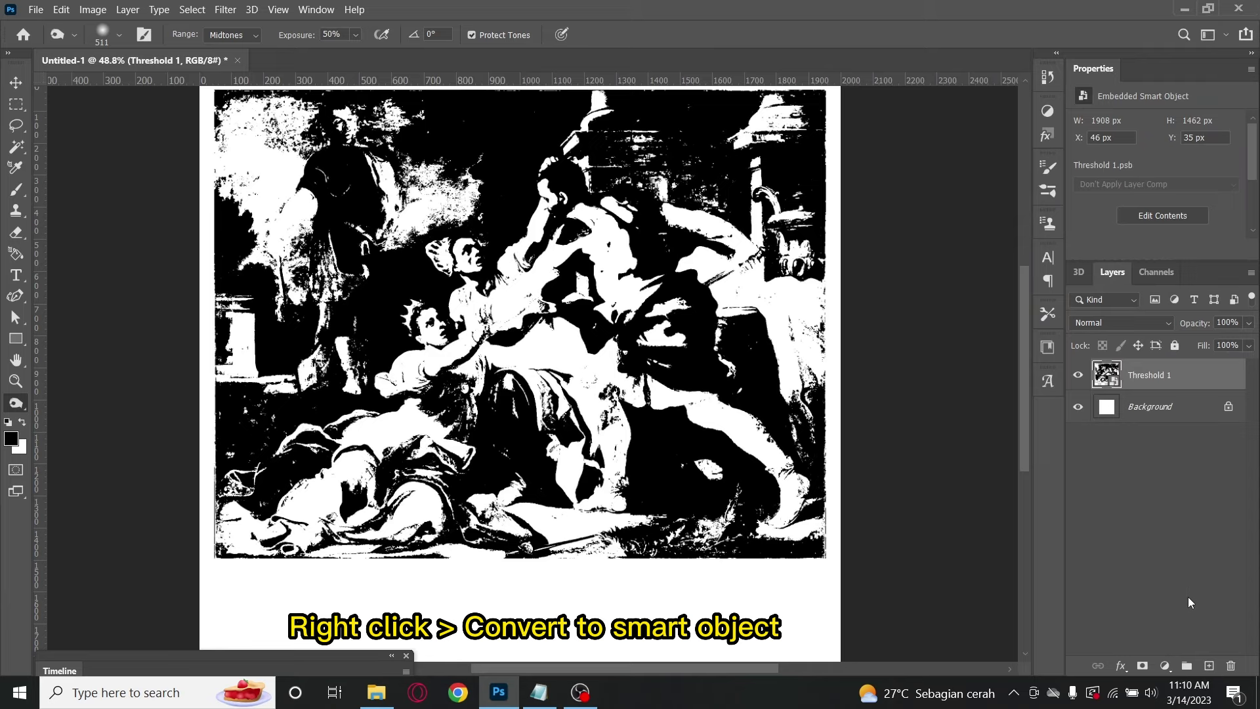
# - Select the artwork's white areas with Color Range at fuzziness 100
pyautogui.click(191, 16)
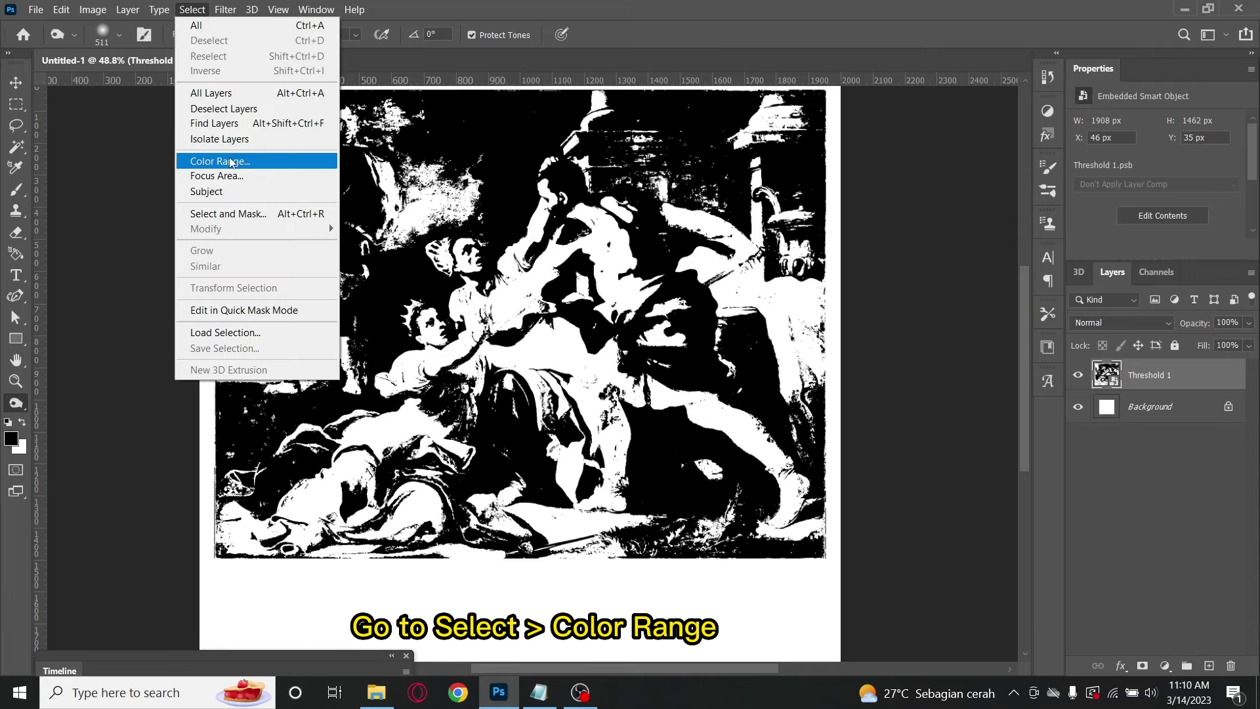
pyautogui.click(231, 161)
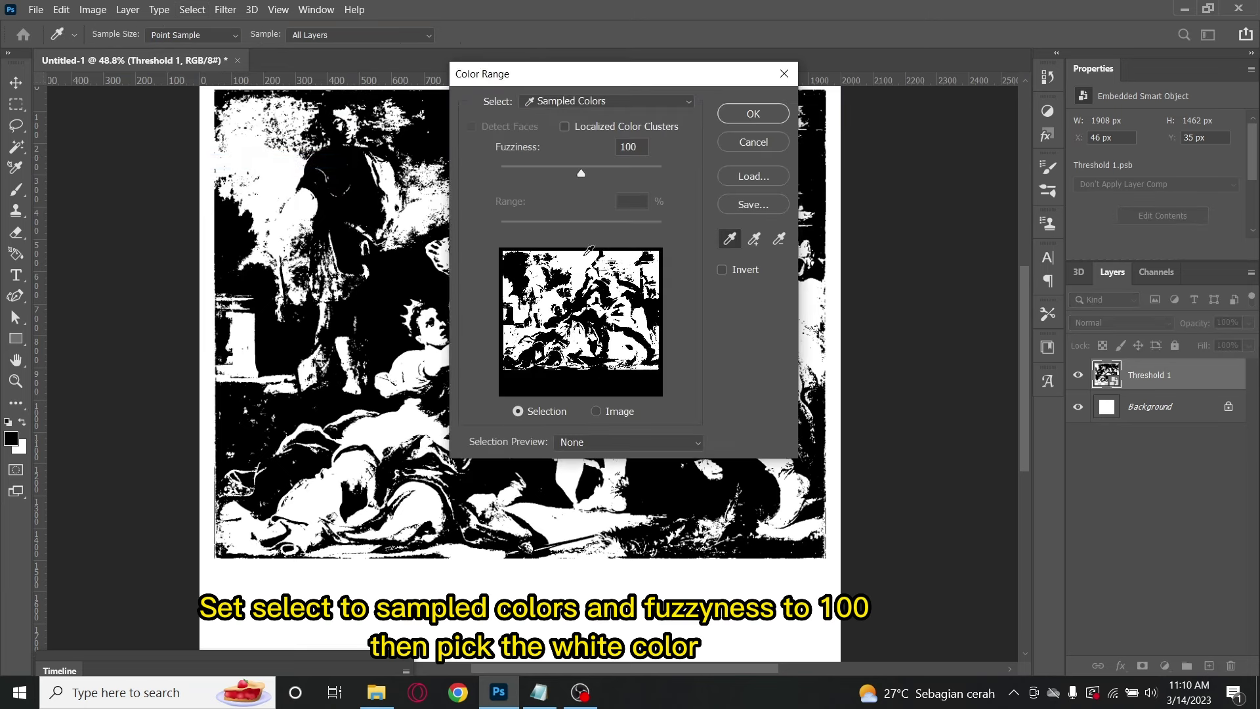
pyautogui.click(775, 115)
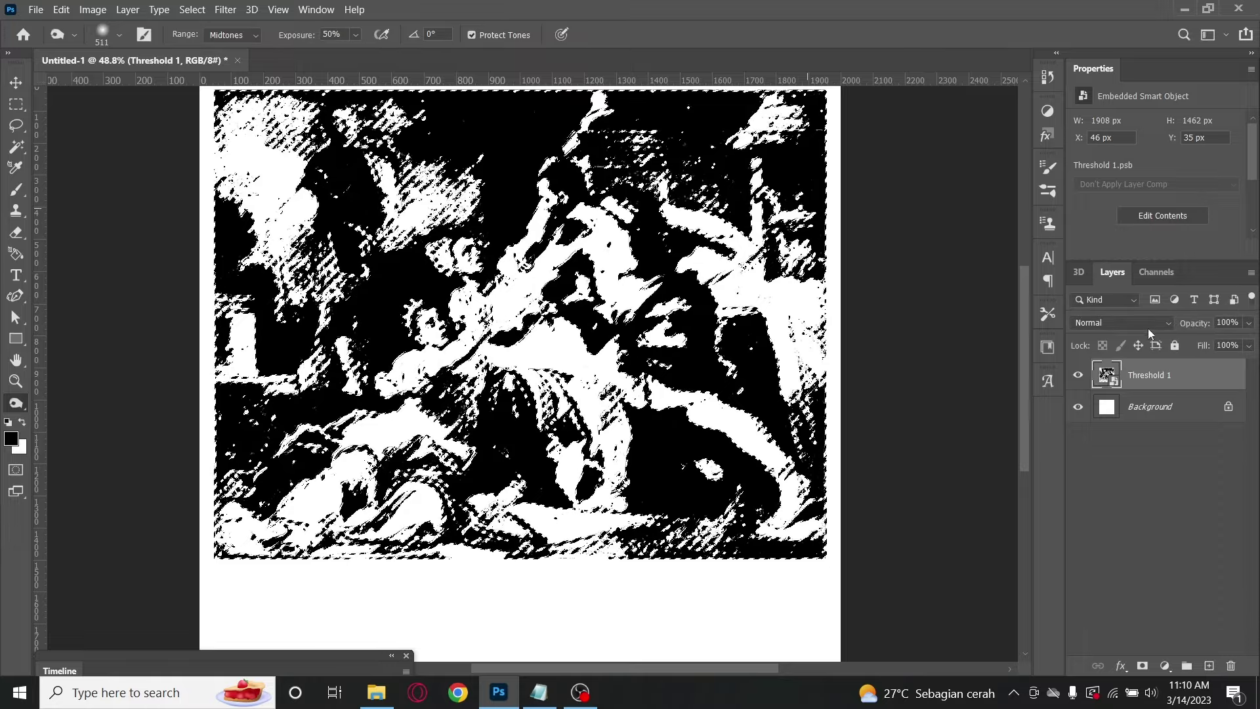
pyautogui.click(1167, 666)
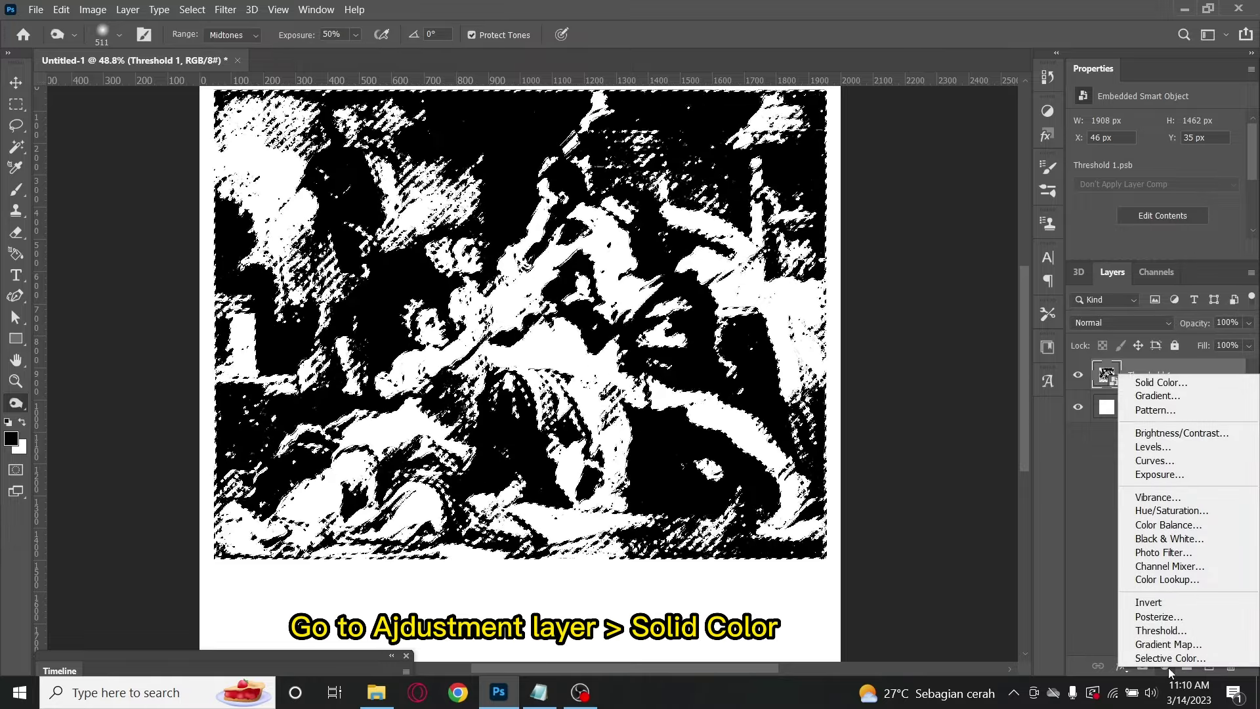
# - Add a near-black #151515 Solid Color fill layer above Threshold 1
pyautogui.click(1157, 382)
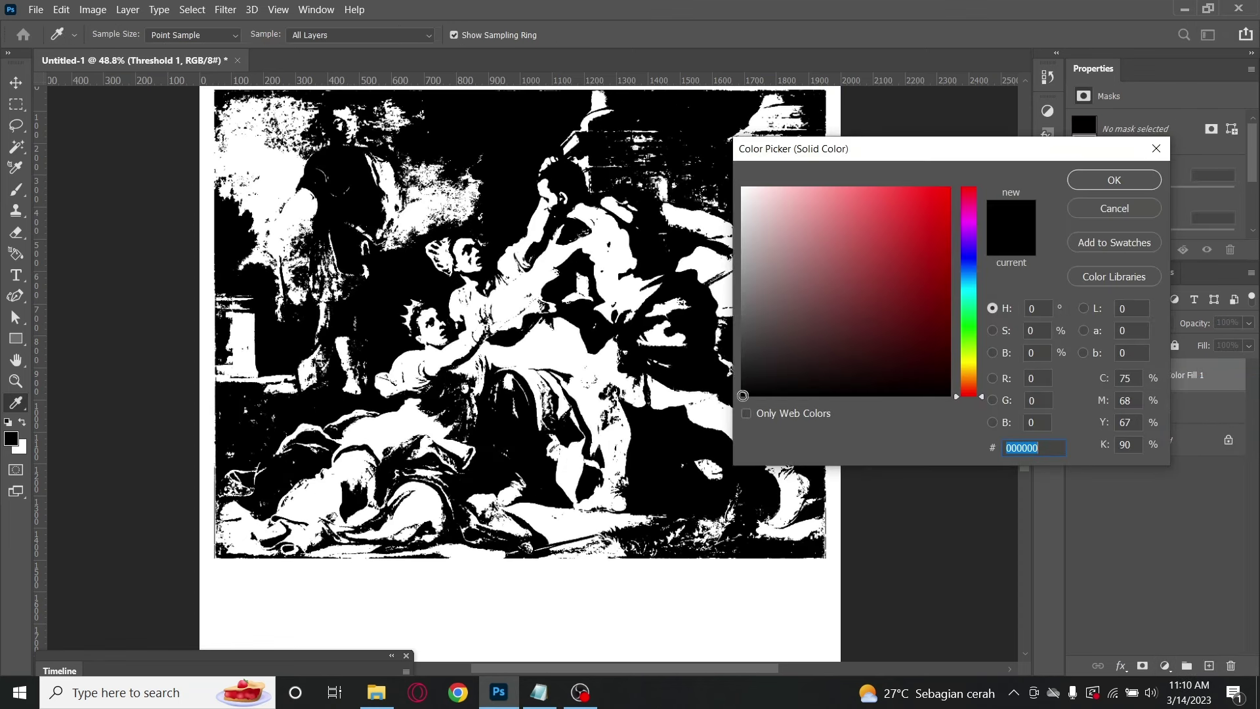
pyautogui.moveTo(745, 394)
pyautogui.mouseDown()
pyautogui.moveTo(730, 372)
pyautogui.moveTo(741, 380)
pyautogui.mouseUp()
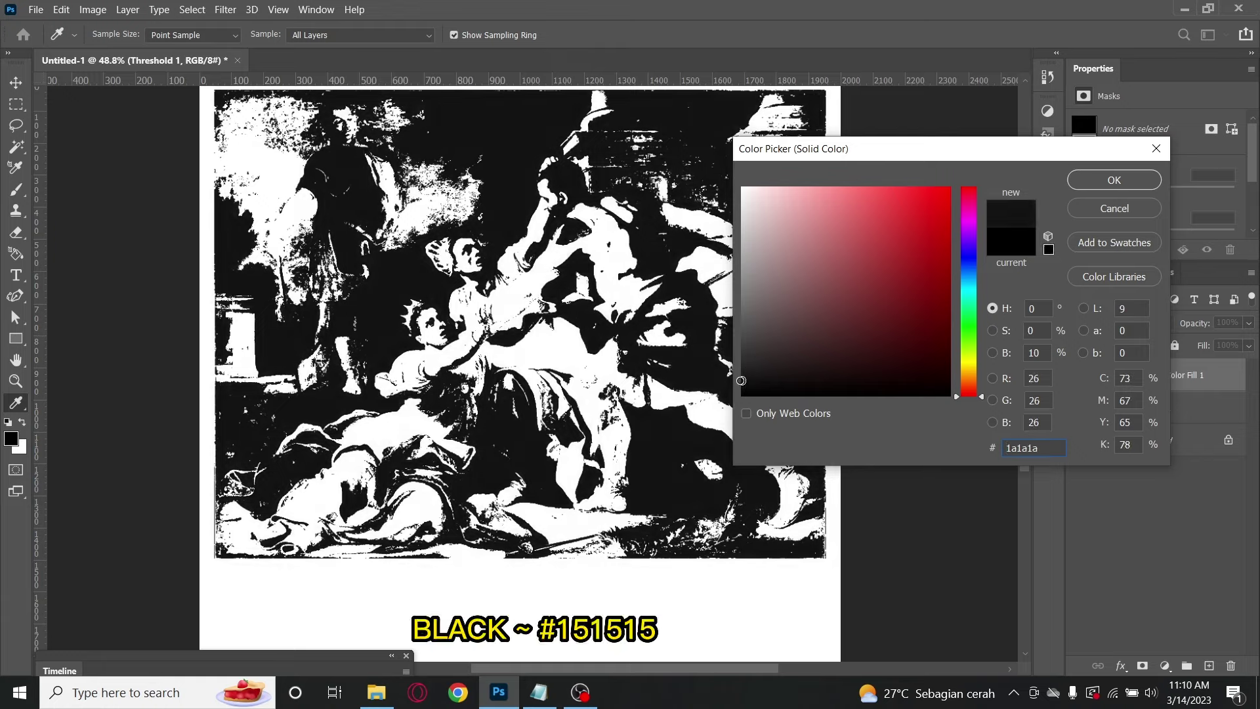
pyautogui.write('151515')
pyautogui.click(1120, 183)
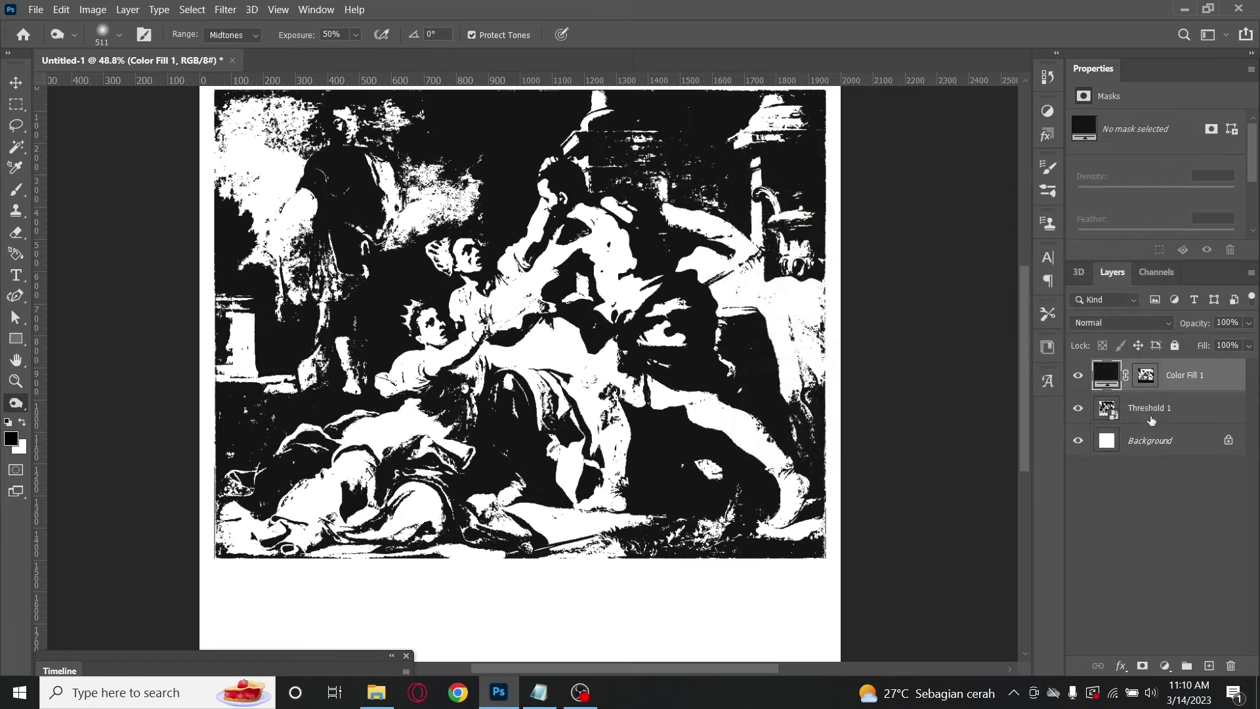
pyautogui.click(1151, 419)
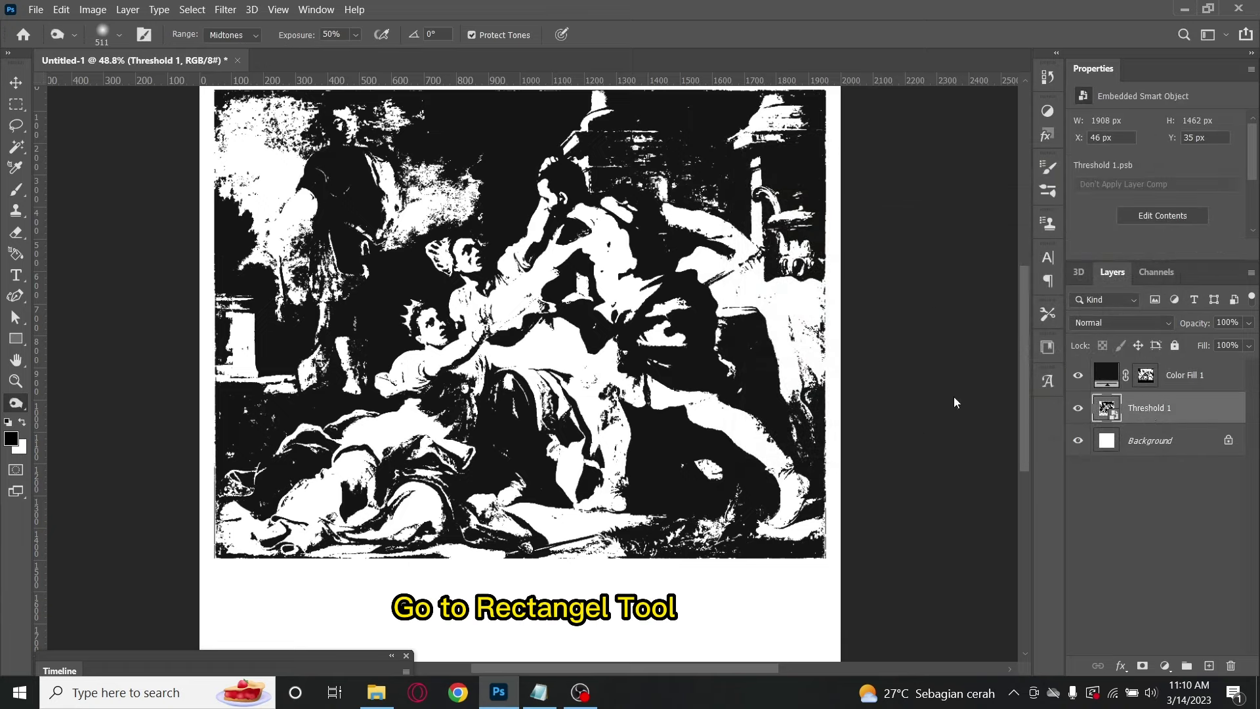
# - Set the Rectangle tool's shape fill colour to red #ff3333
pyautogui.click(17, 339)
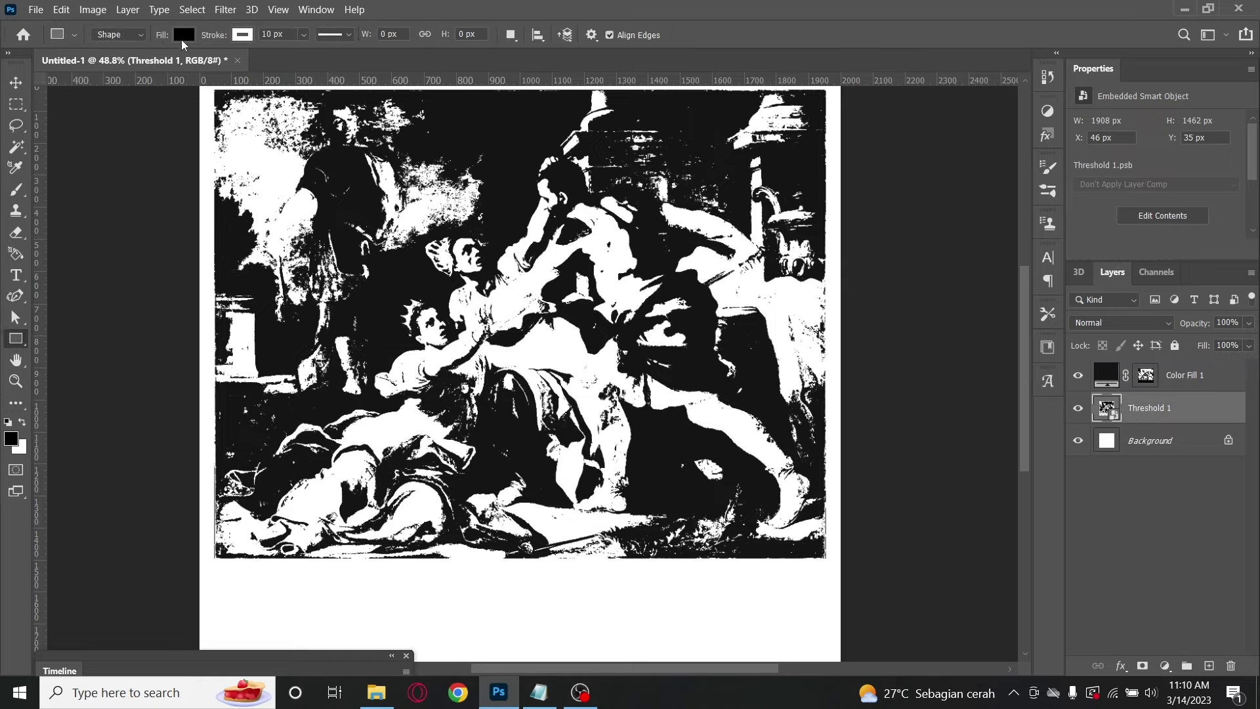
pyautogui.click(184, 37)
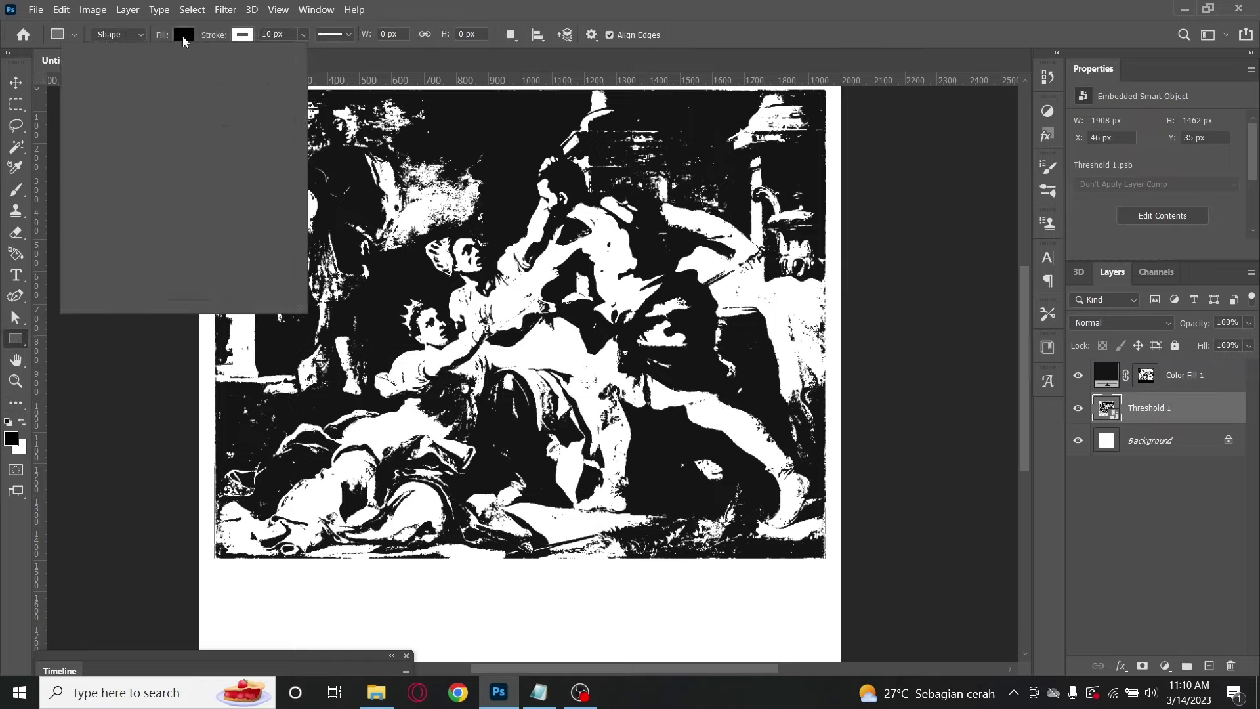
pyautogui.click(286, 69)
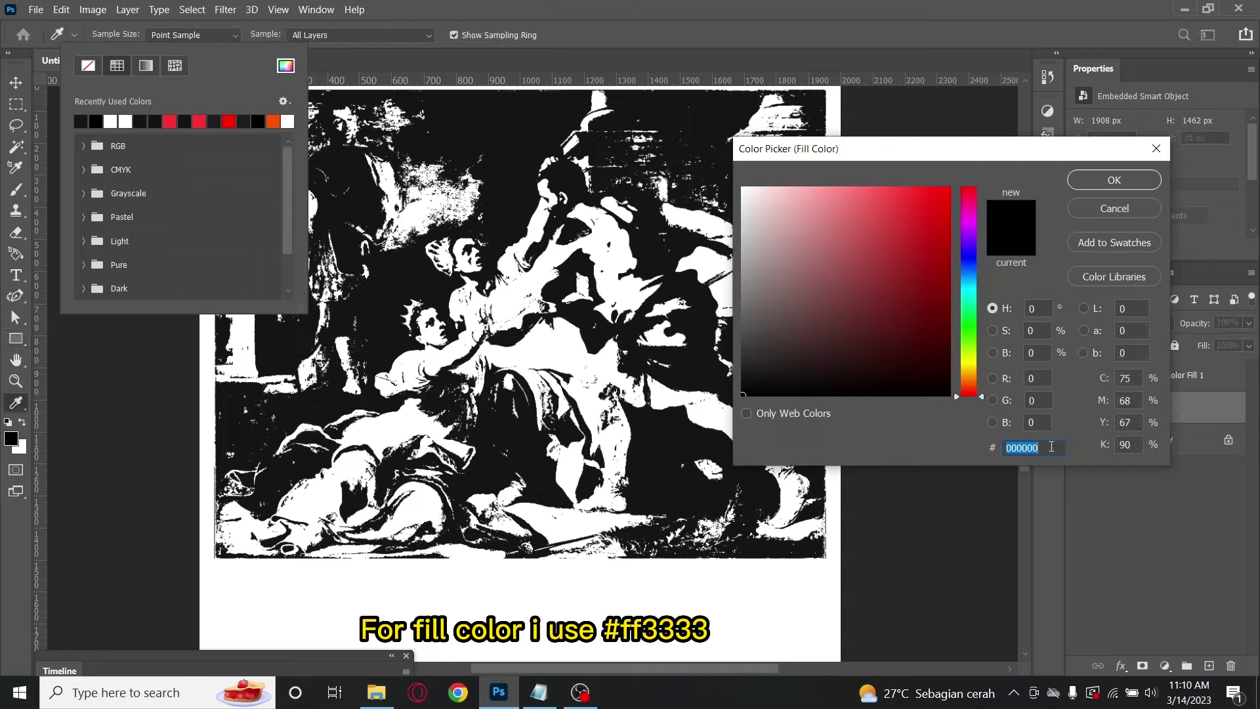
pyautogui.write('f')
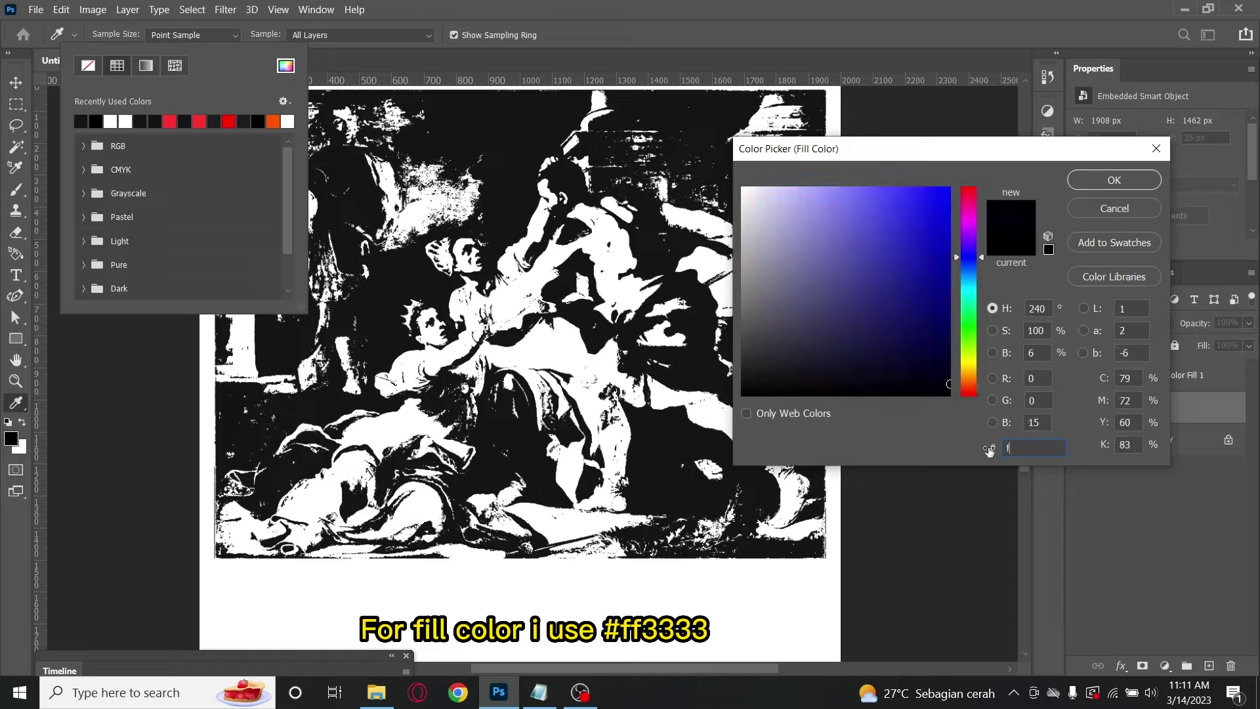
pyautogui.write('f333')
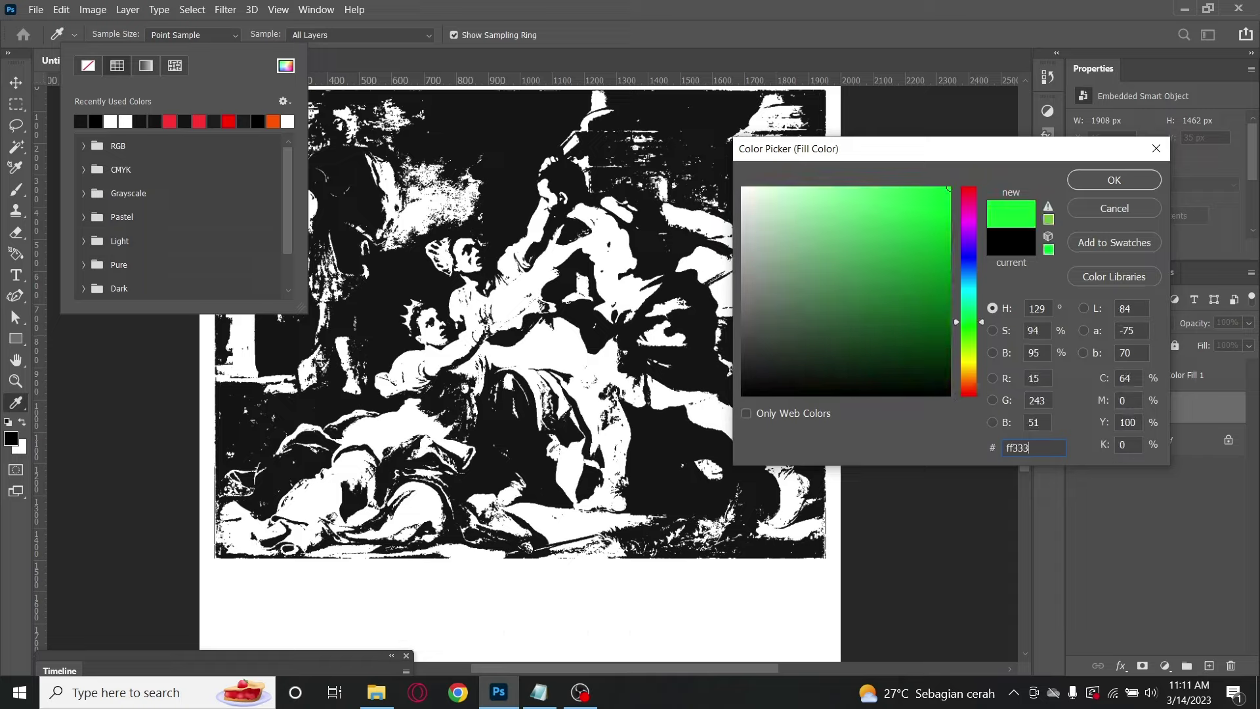
pyautogui.write('3')
pyautogui.click(1115, 180)
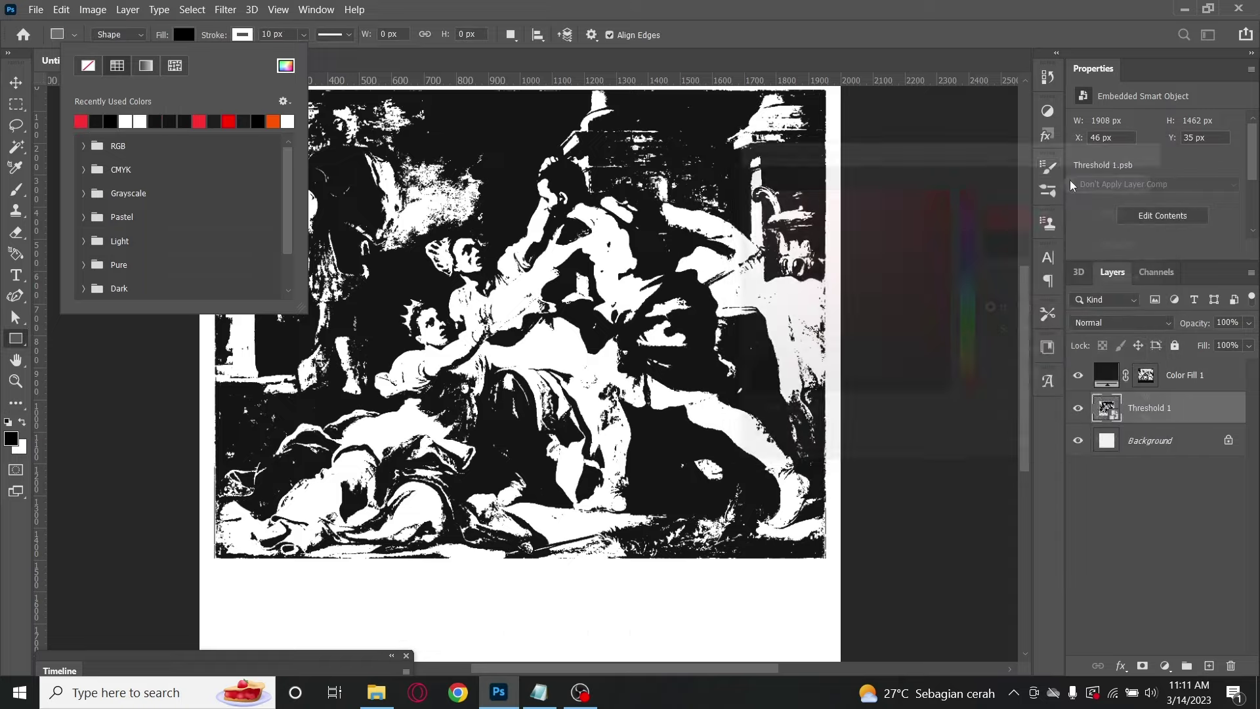
pyautogui.click(192, 39)
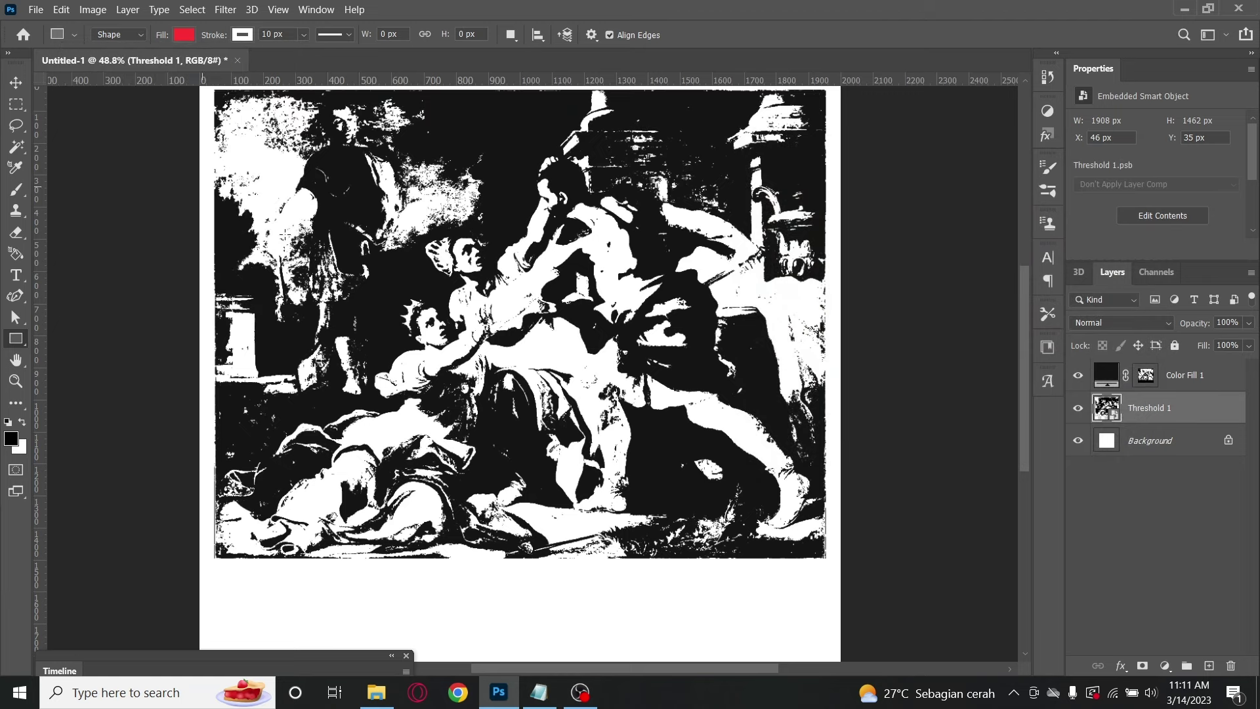
# - Draw a red rectangle spanning the entire canvas
pyautogui.scroll(-1, 312, 253)
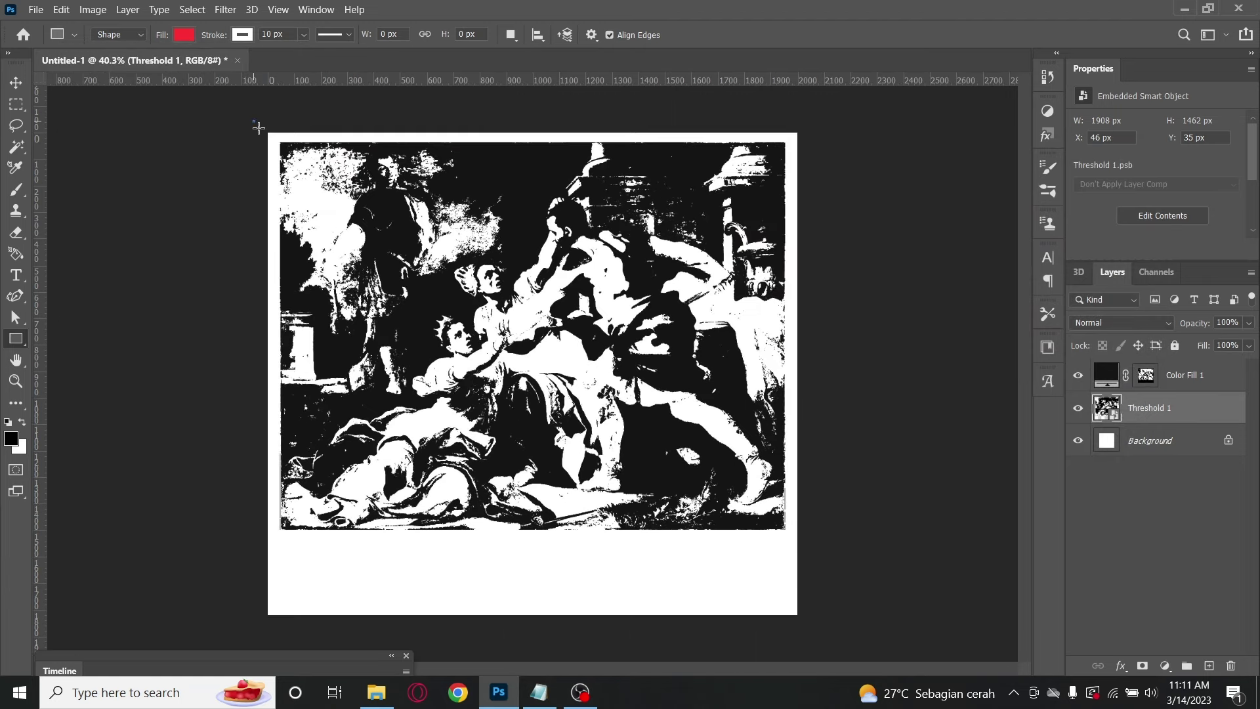
pyautogui.moveTo(253, 121); pyautogui.dragTo(814, 636)
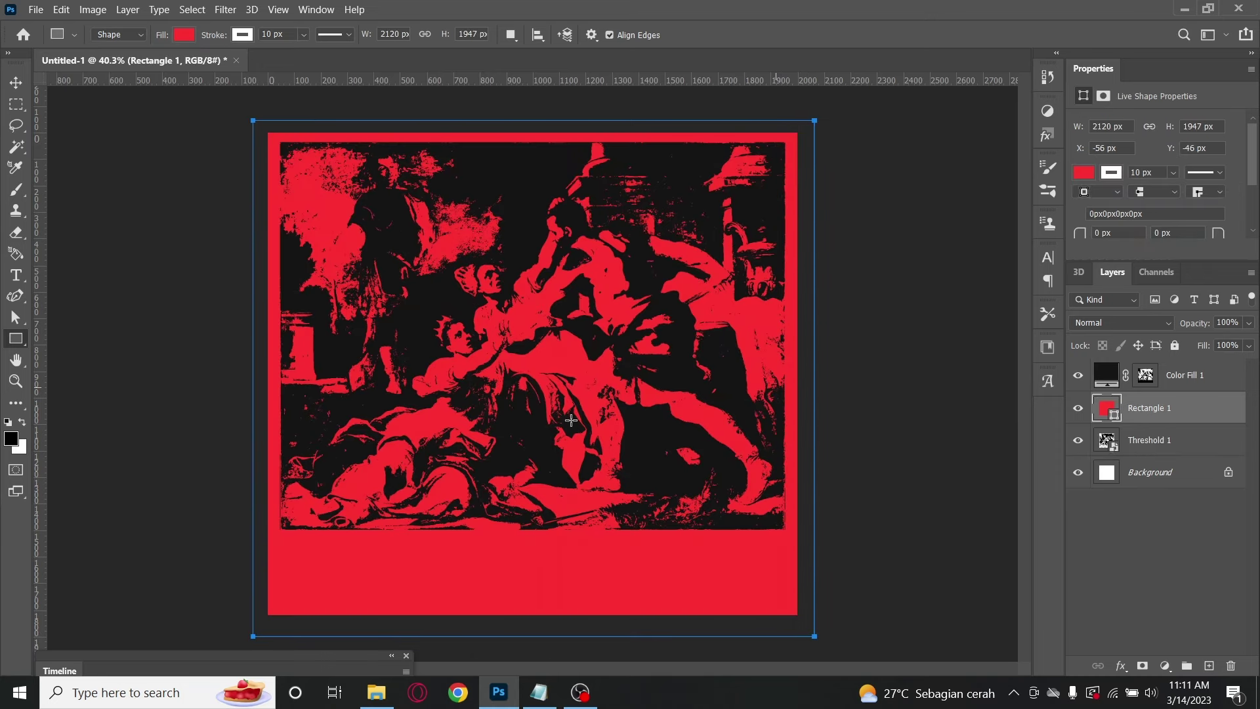
pyautogui.press('Return')
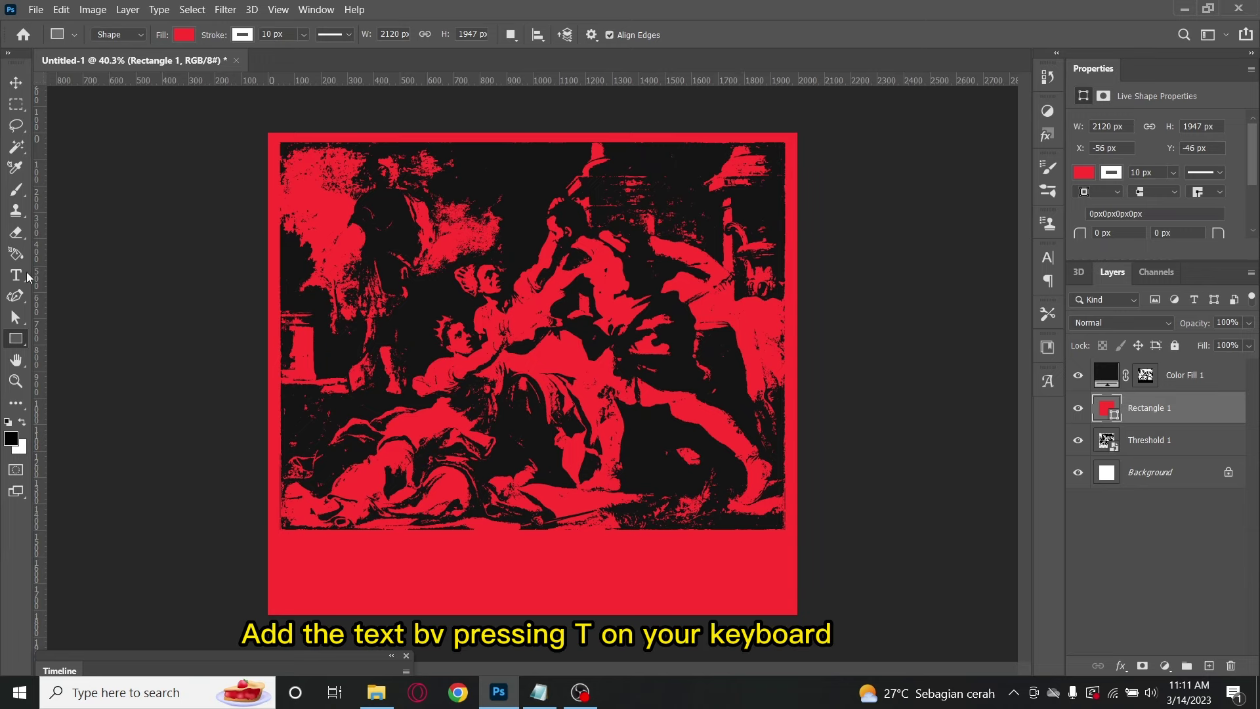
# - Add 'DEATH' at lower left in Akira Expanded Super Bold 200 pt, colour #151515
pyautogui.press('t')
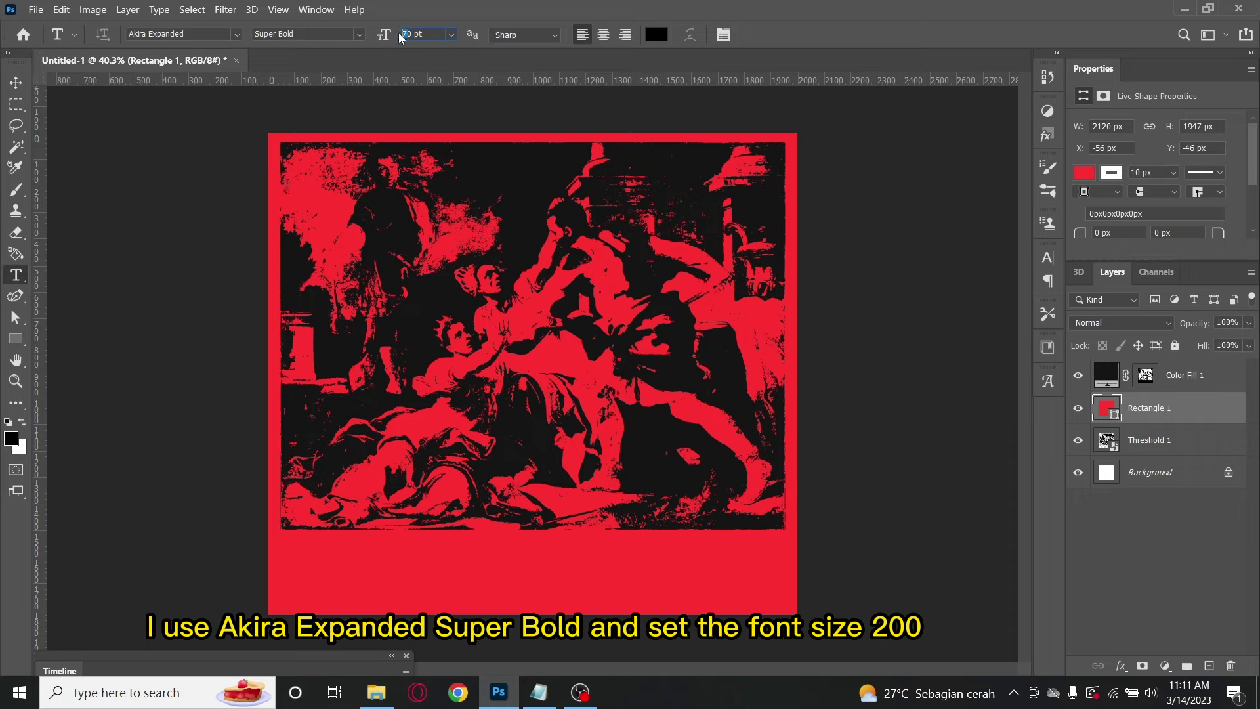
pyautogui.write('00')
pyautogui.click(283, 559)
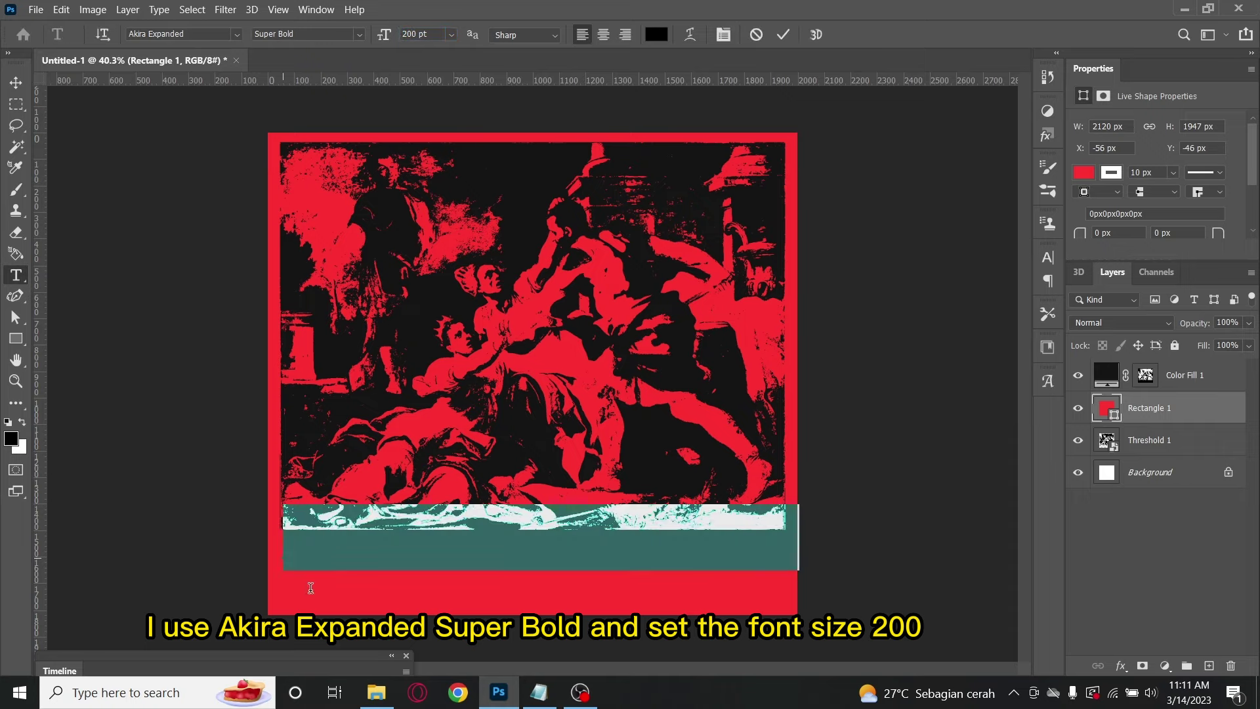
pyautogui.write('DEAT')
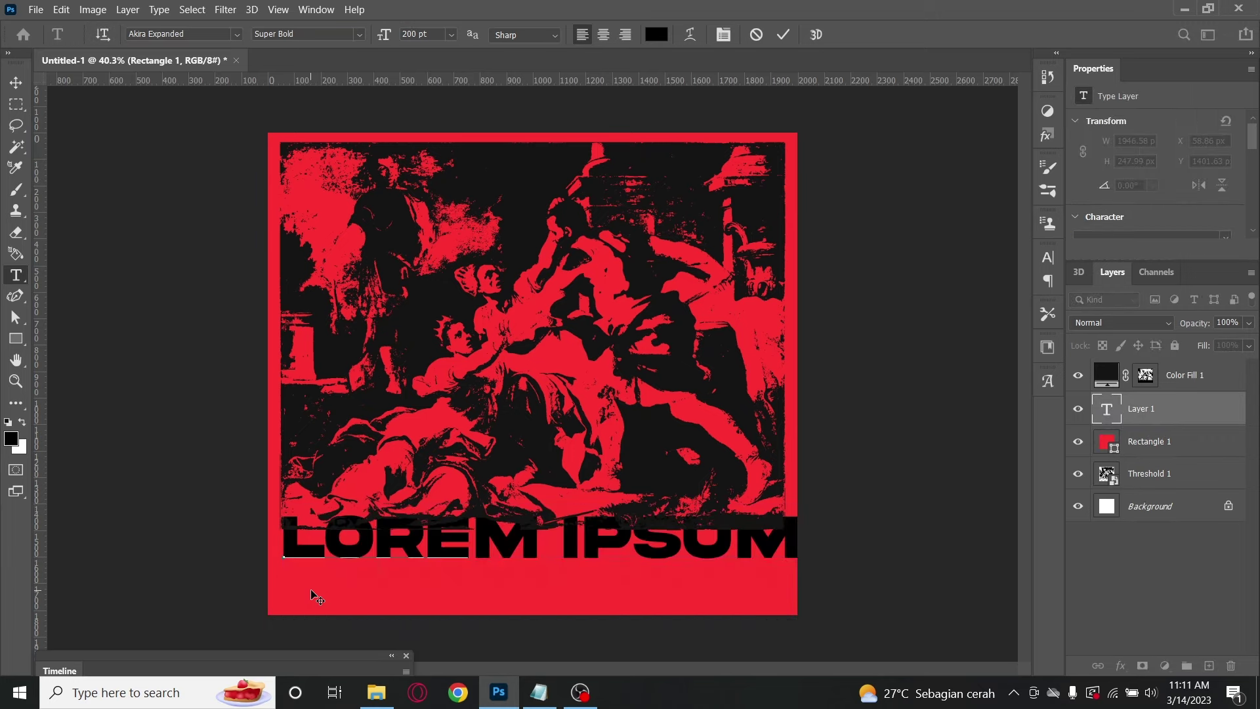
pyautogui.write('H')
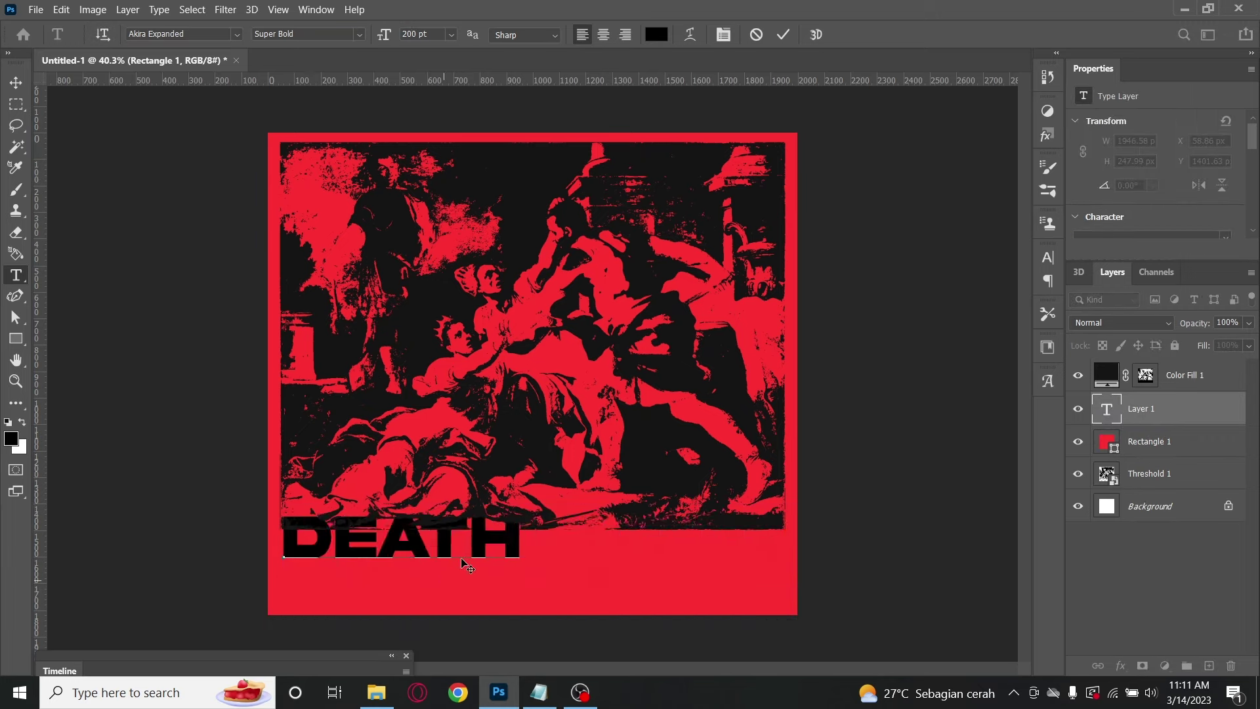
pyautogui.moveTo(509, 533); pyautogui.dragTo(290, 533)
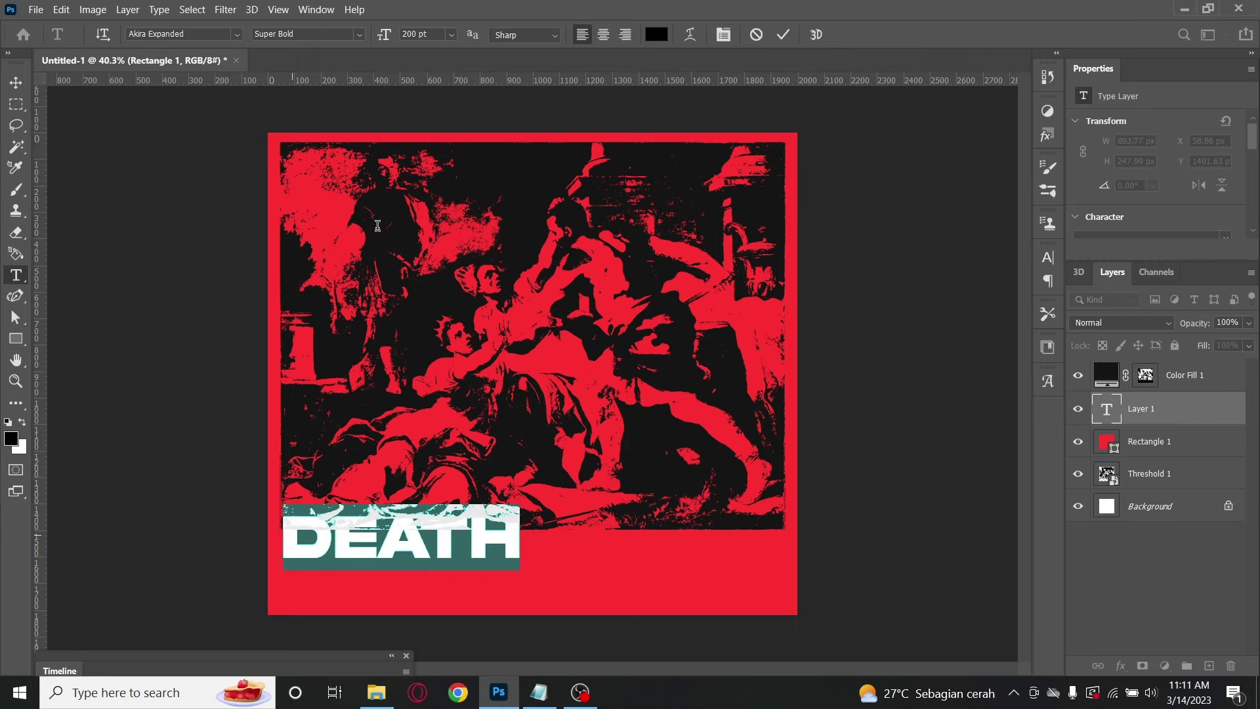
pyautogui.click(655, 34)
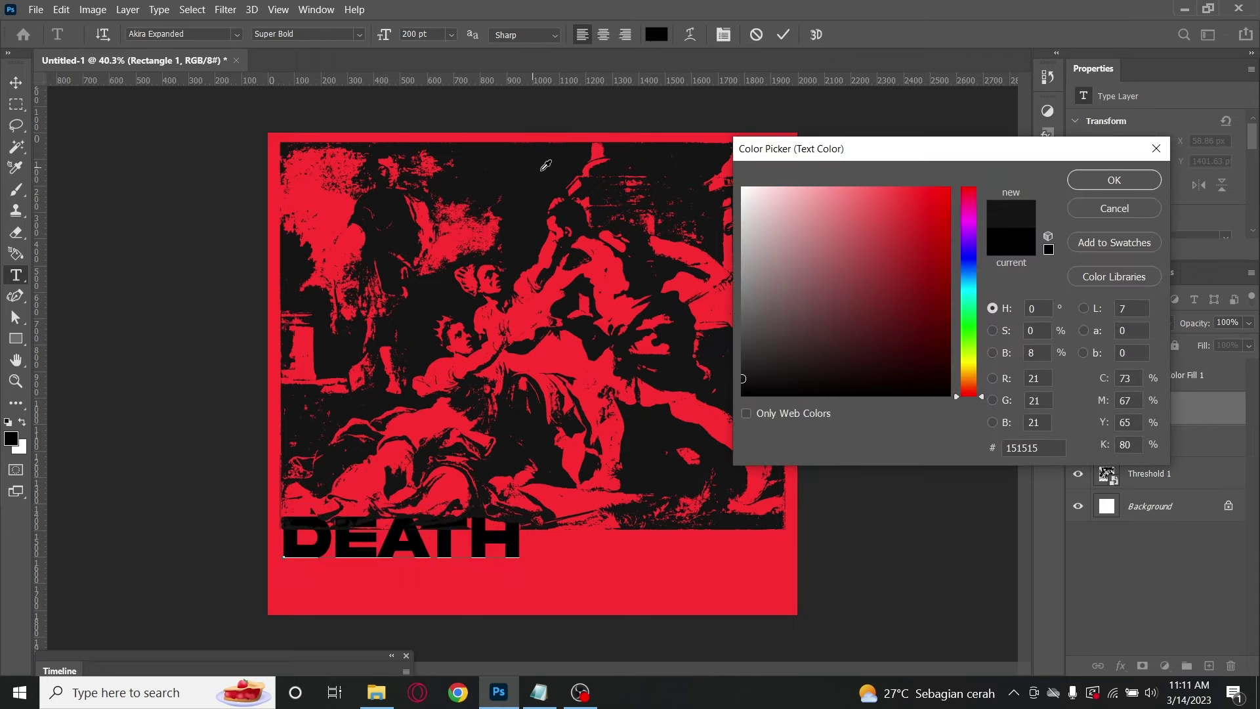
pyautogui.click(1114, 180)
pyautogui.moveTo(495, 540); pyautogui.dragTo(505, 563)
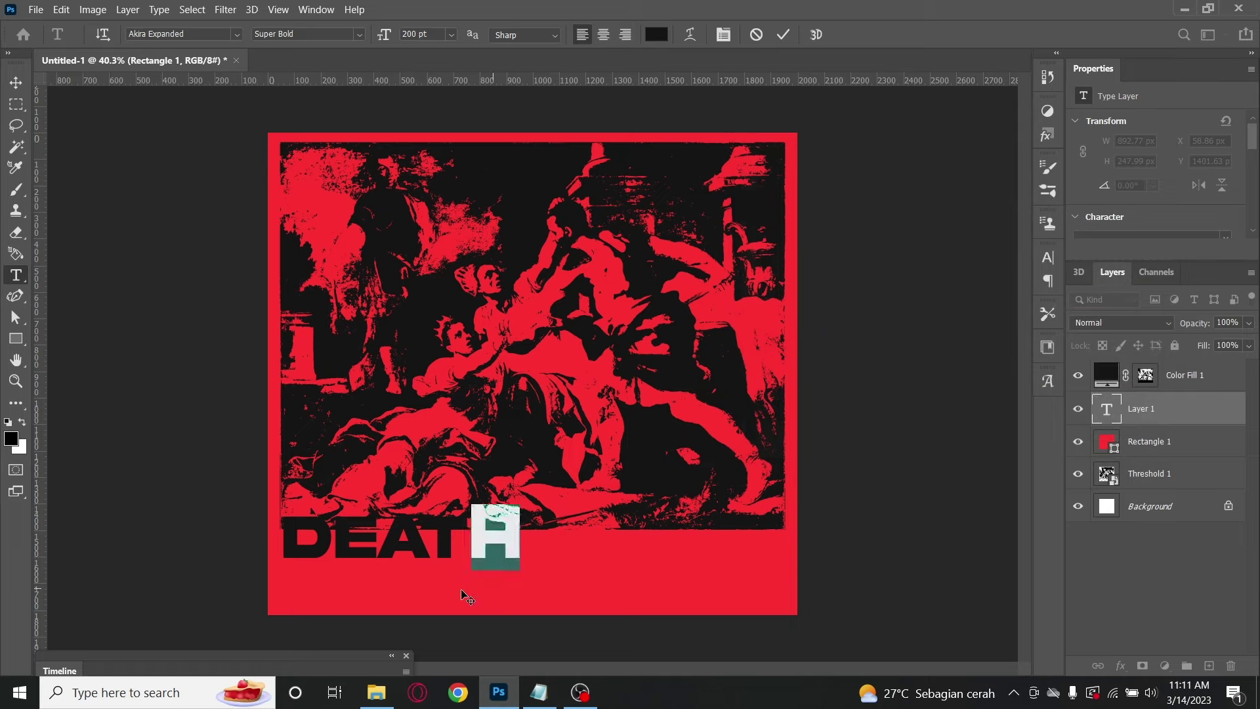
pyautogui.click(430, 543)
pyautogui.moveTo(421, 589); pyautogui.dragTo(419, 607)
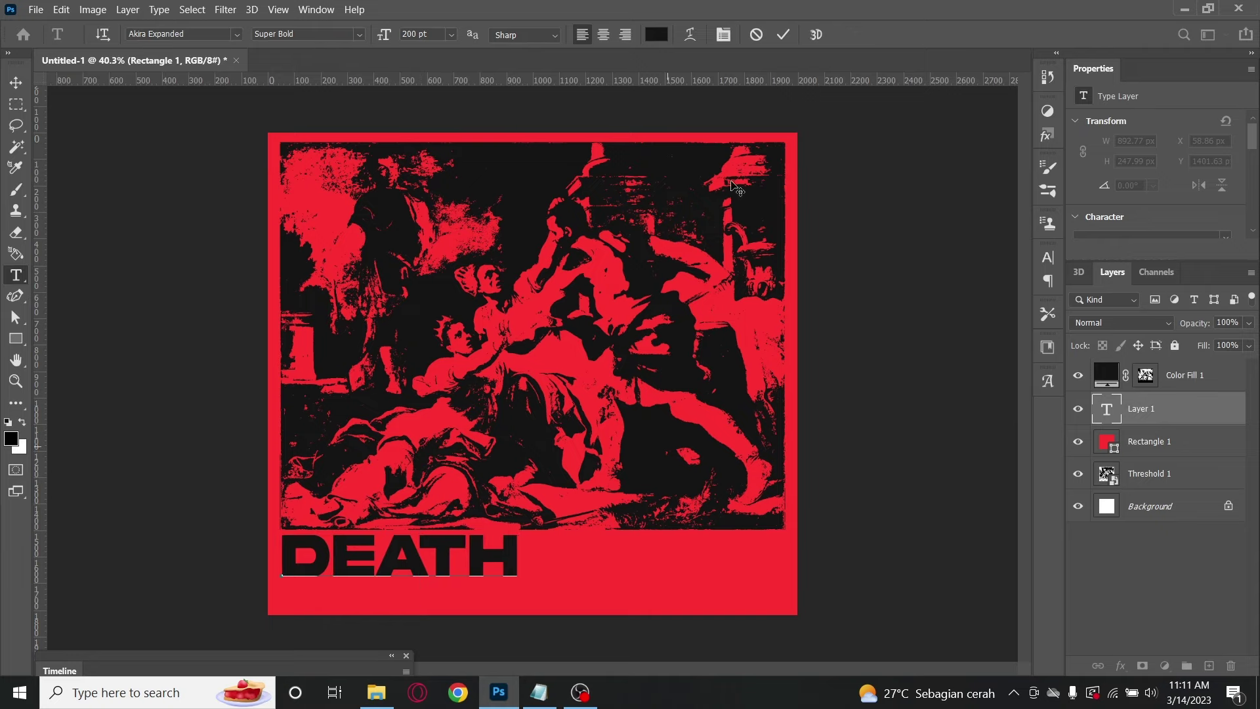
pyautogui.click(783, 34)
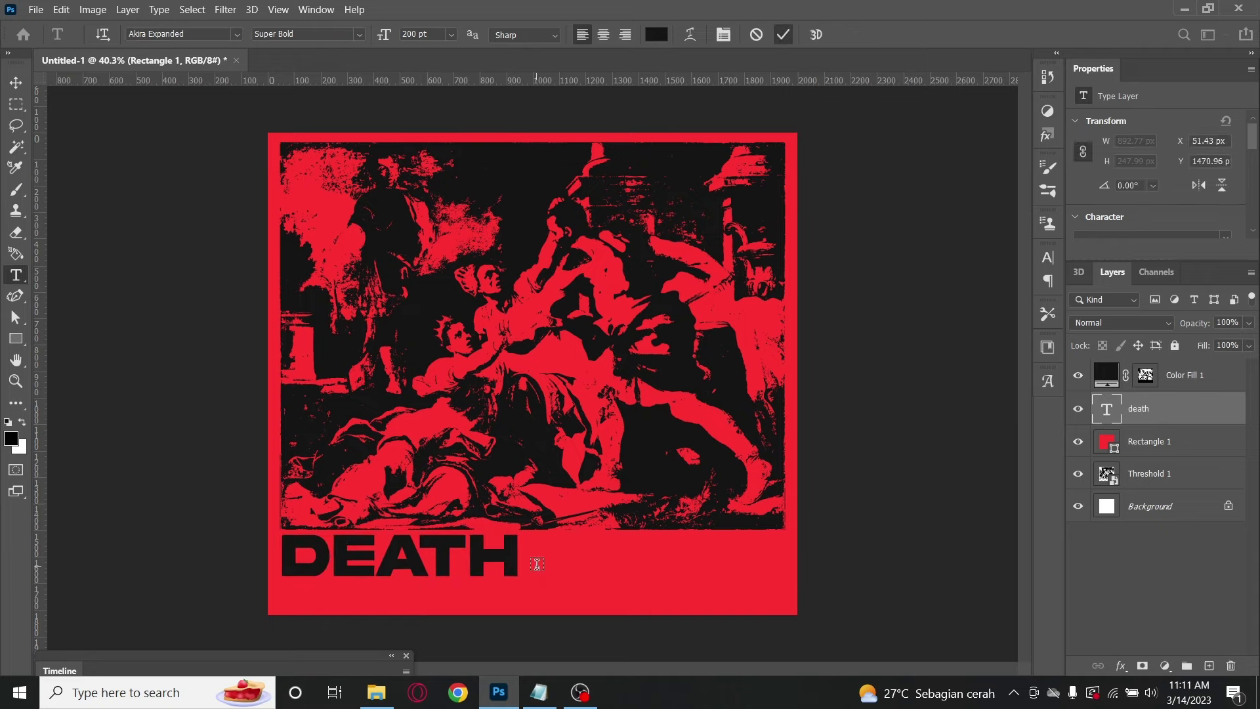
# - Start a second, empty text layer beneath DEATH
pyautogui.scroll(2, 535, 571)
pyautogui.scroll(-2, 537, 564)
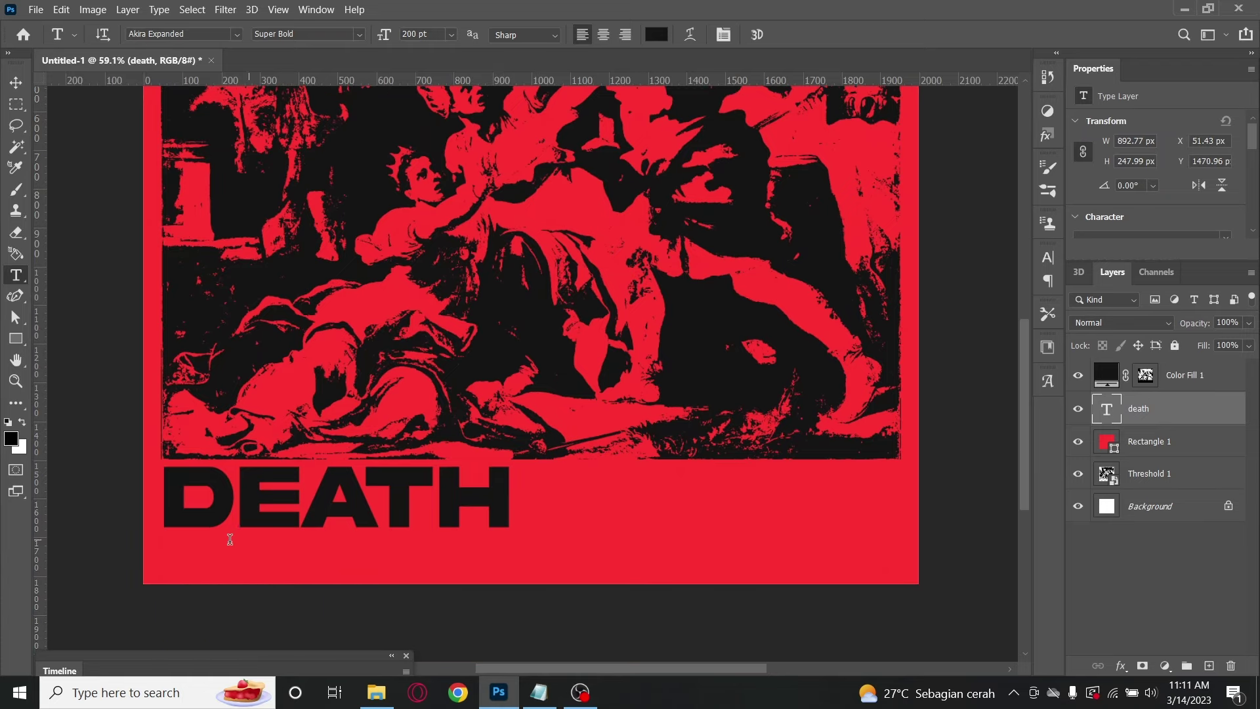
pyautogui.click(167, 549)
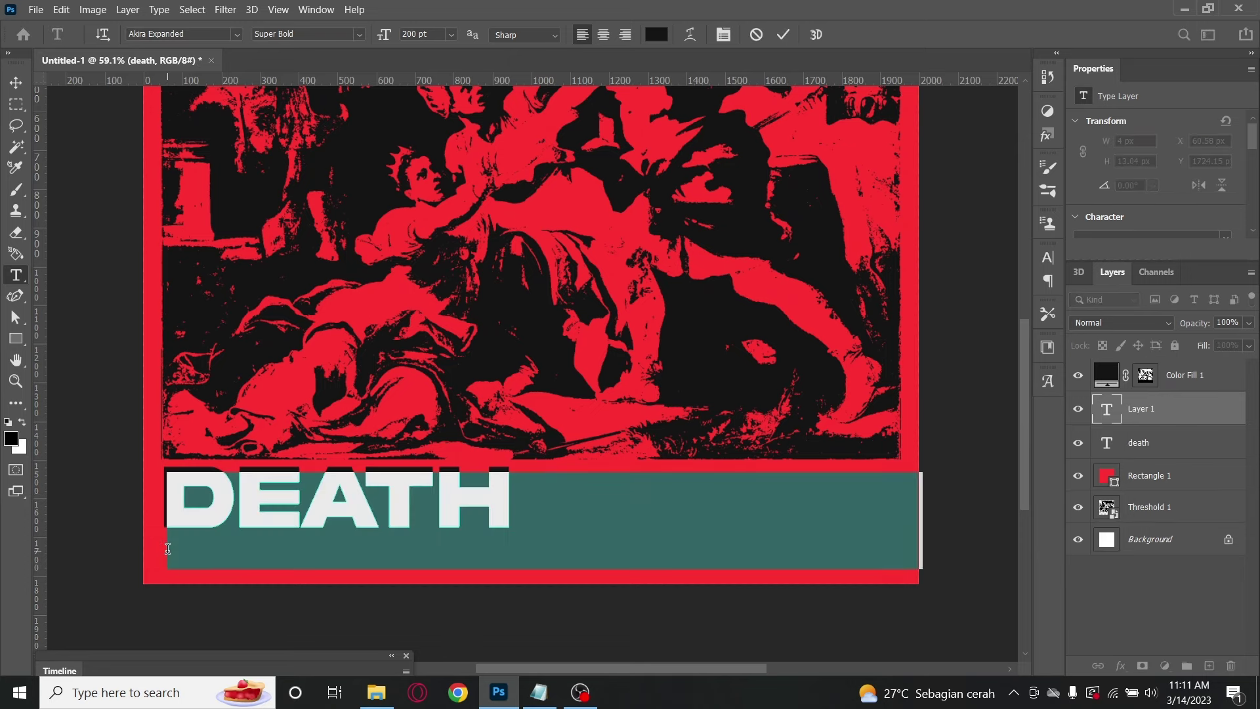
pyautogui.press('BackSpace')
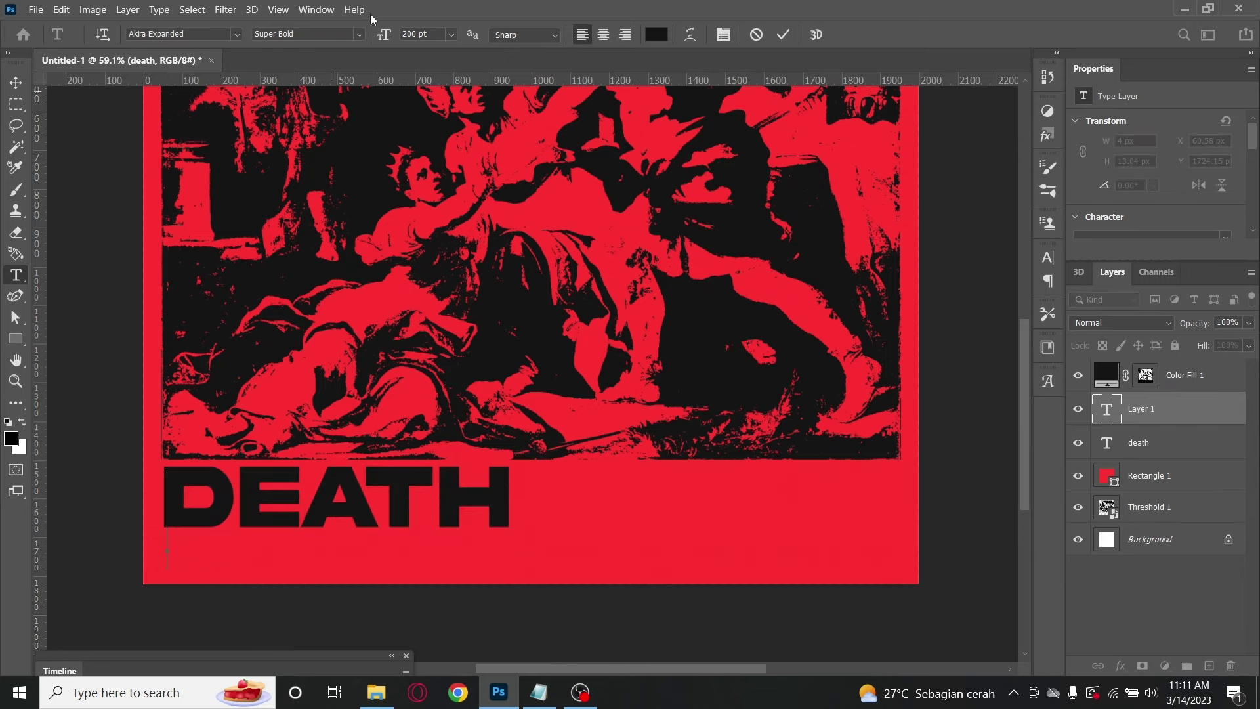
# - Type 'OF MESSALINA' at 70 pt on a new line beneath DEATH and select it
pyautogui.click(410, 34)
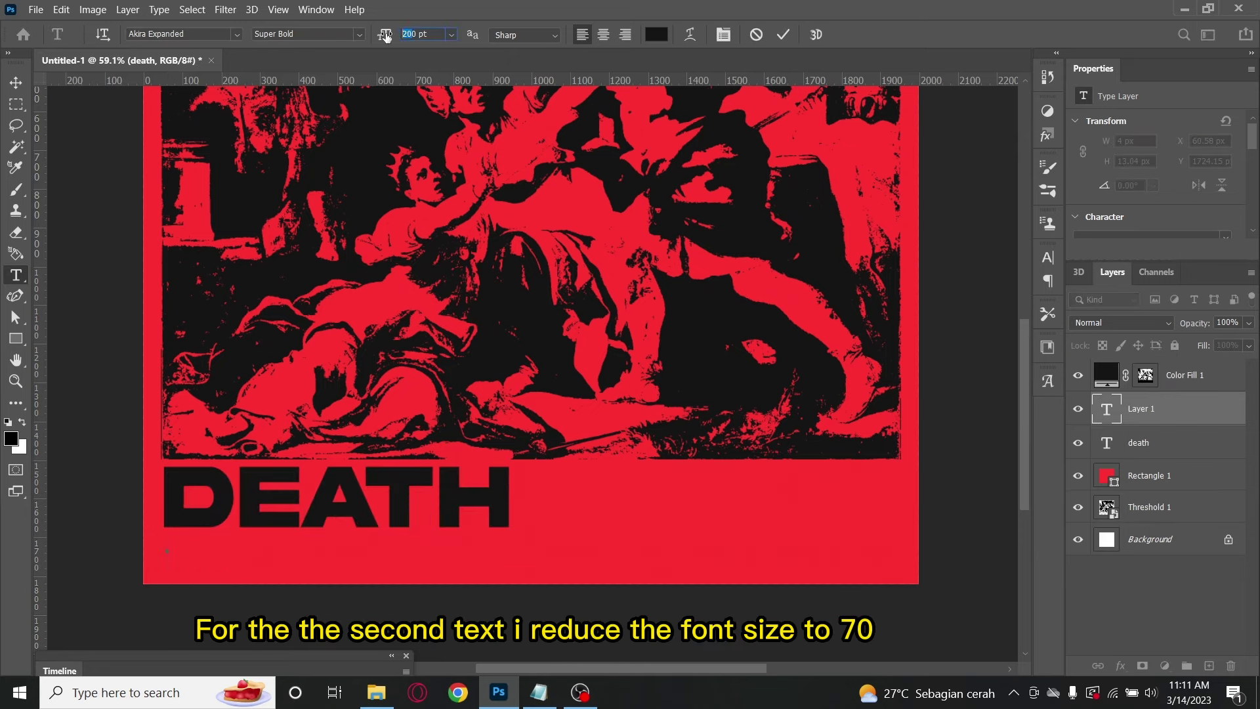
pyautogui.write('70')
pyautogui.press('Return')
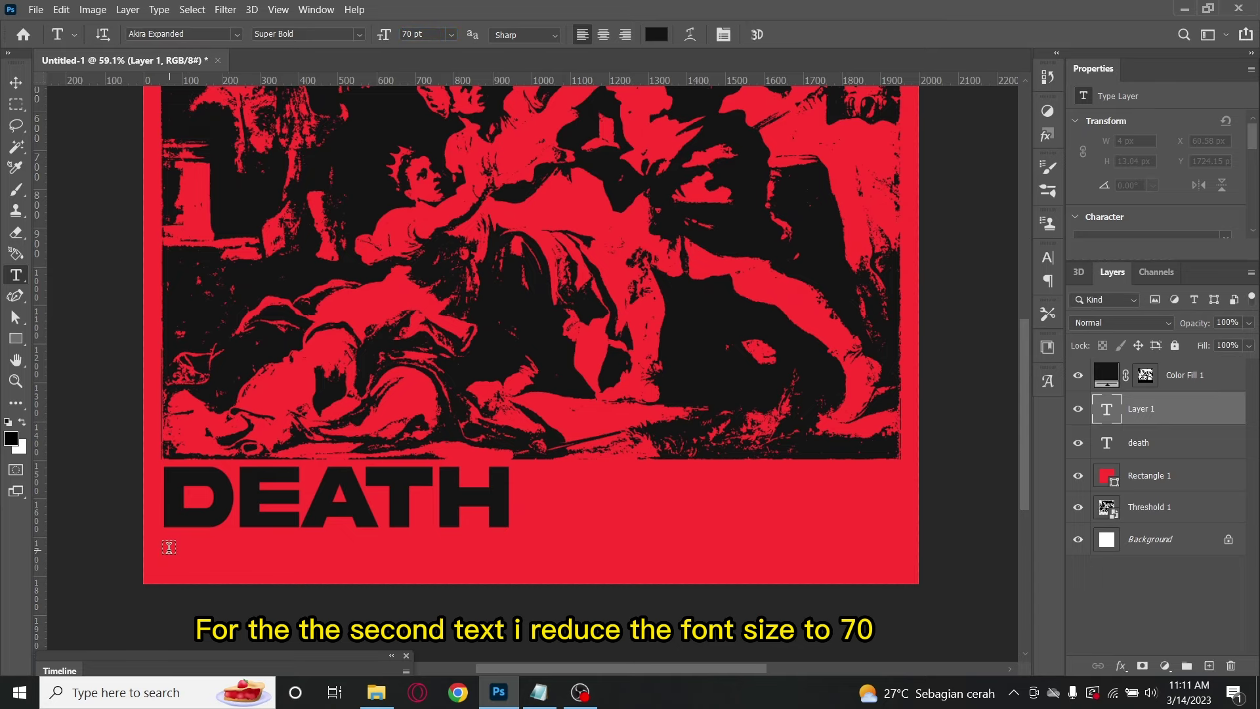
pyautogui.click(169, 553)
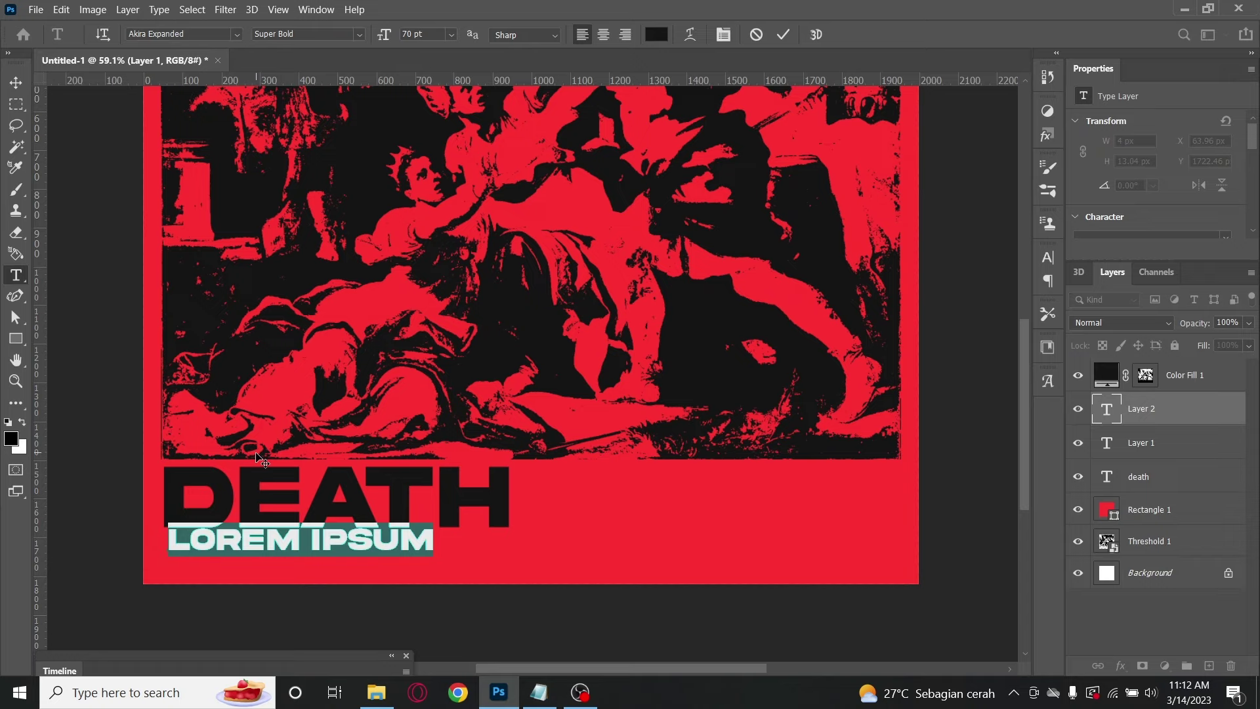
pyautogui.write('OFF')
pyautogui.press('BackSpace')
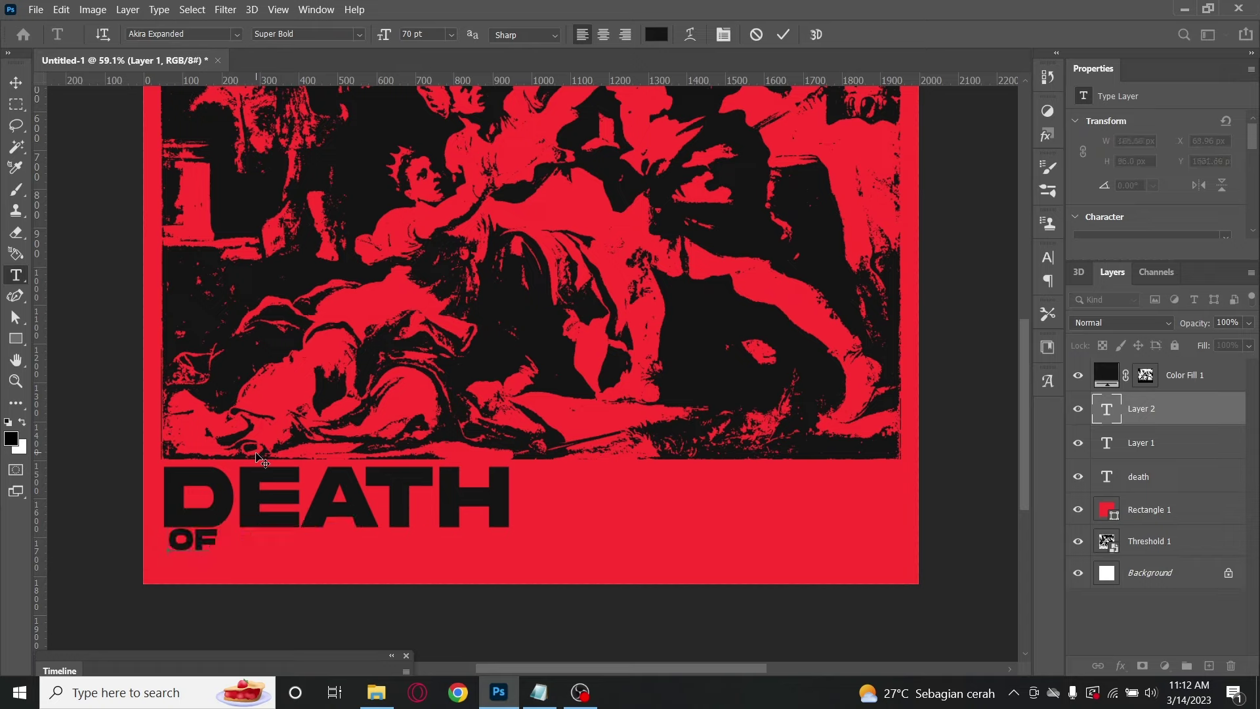
pyautogui.write(' MESS')
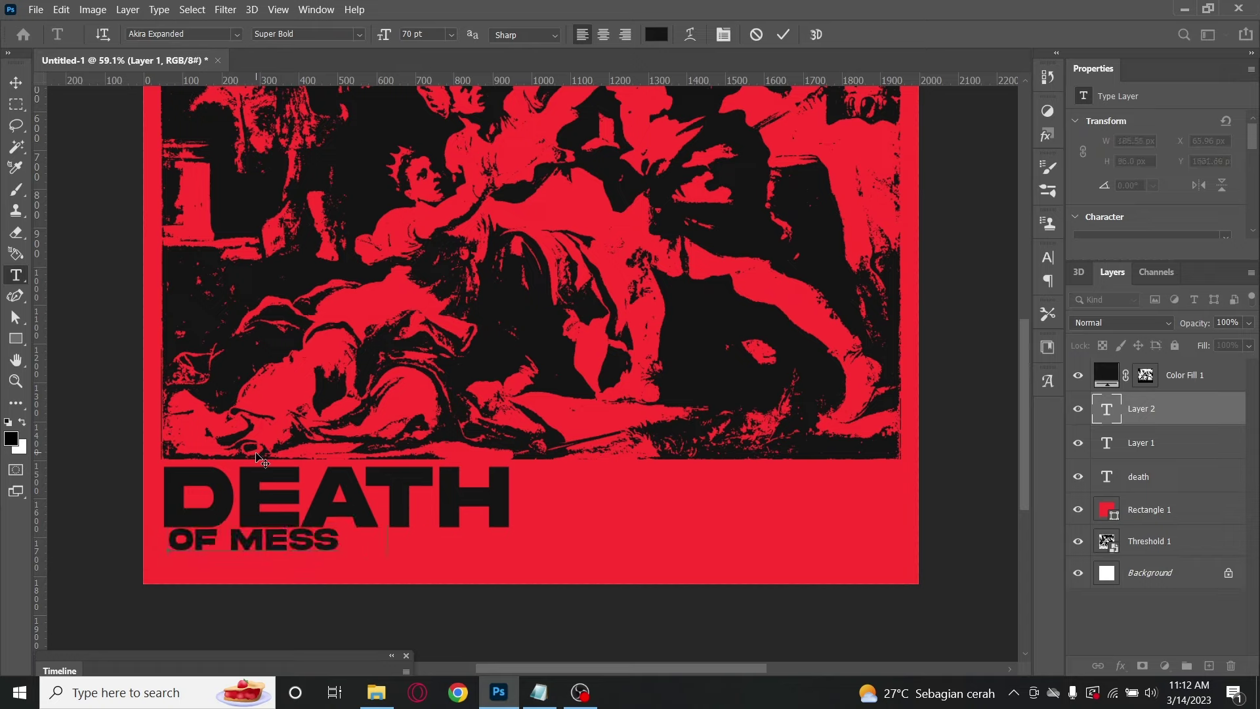
pyautogui.write('ALINA')
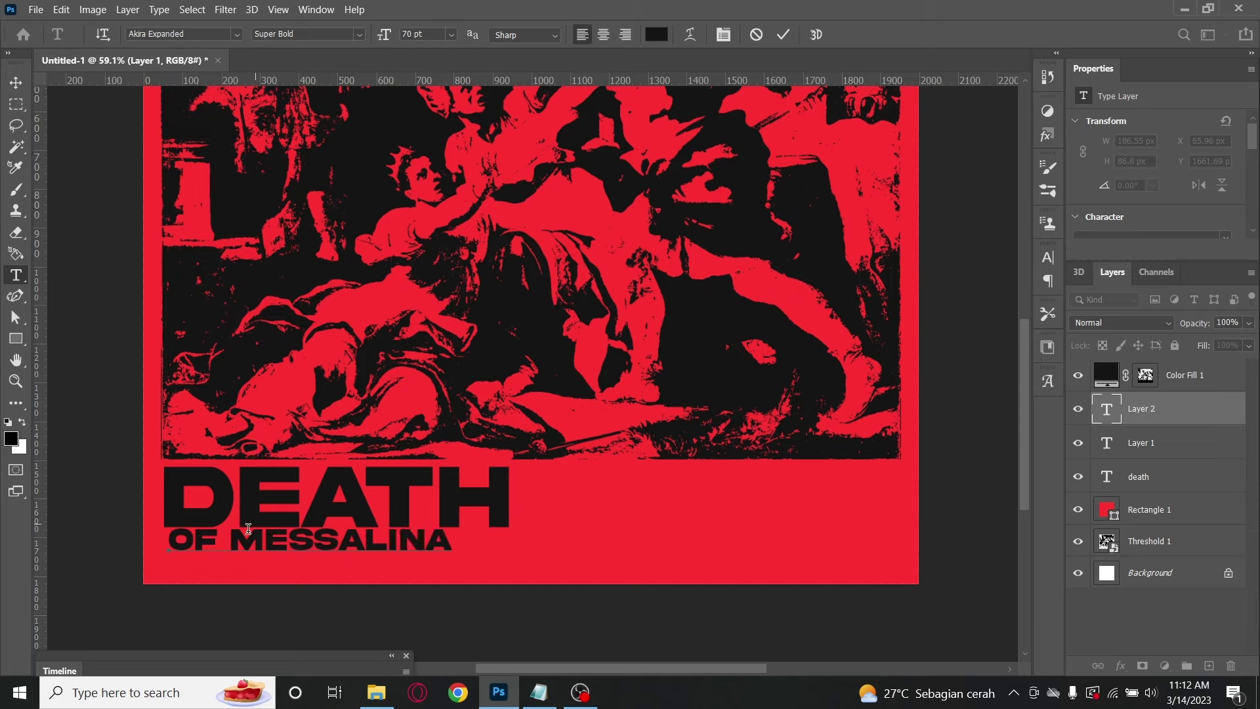
pyautogui.moveTo(448, 543); pyautogui.dragTo(157, 551)
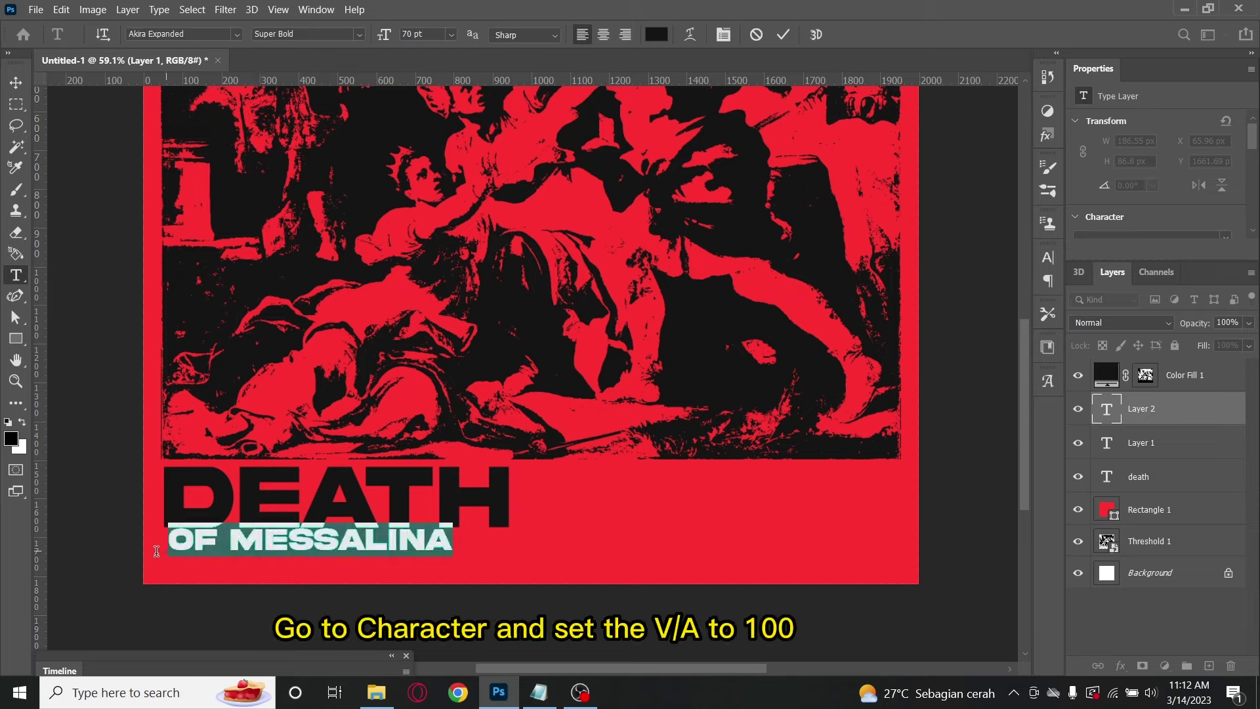
# - Set OF MESSALINA's tracking to 100, commit it, and nudge it slightly left under DEATH
pyautogui.click(1048, 257)
pyautogui.write('20')
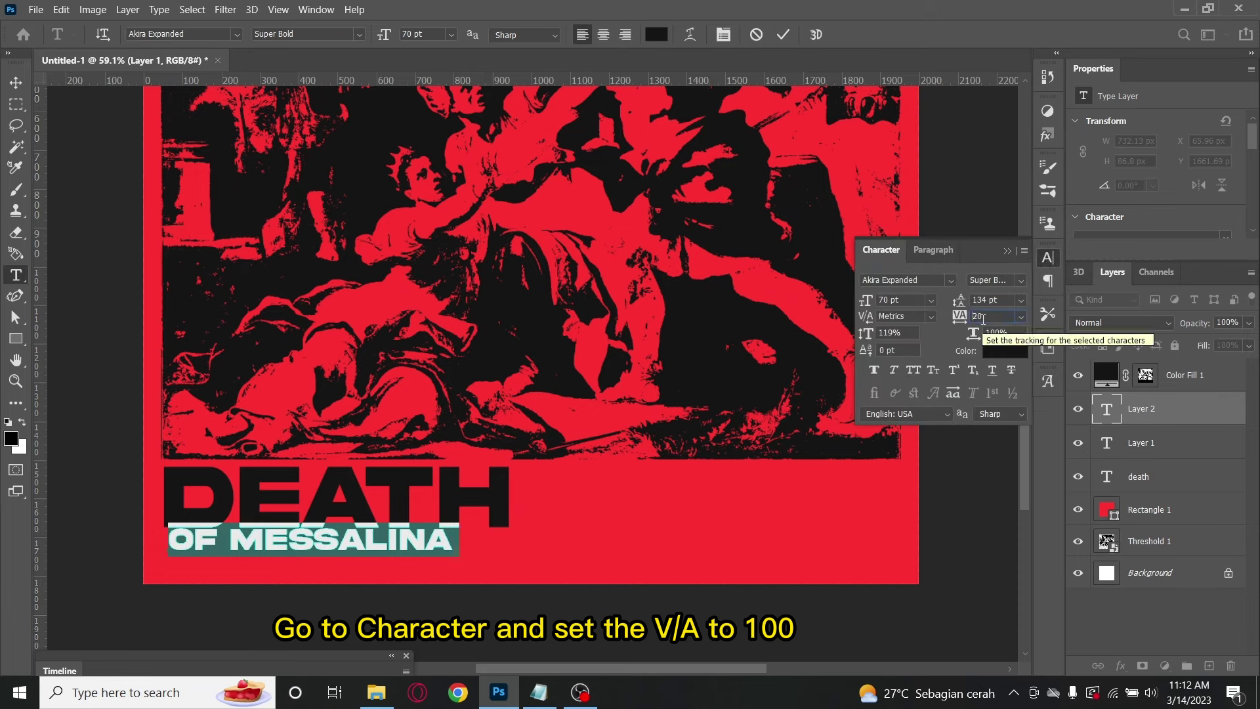
pyautogui.press('Up')
pyautogui.press('Up')
pyautogui.press('Up')
pyautogui.press('Up')
pyautogui.press('Up')
pyautogui.press('Up')
pyautogui.press('Up')
pyautogui.press('Up')
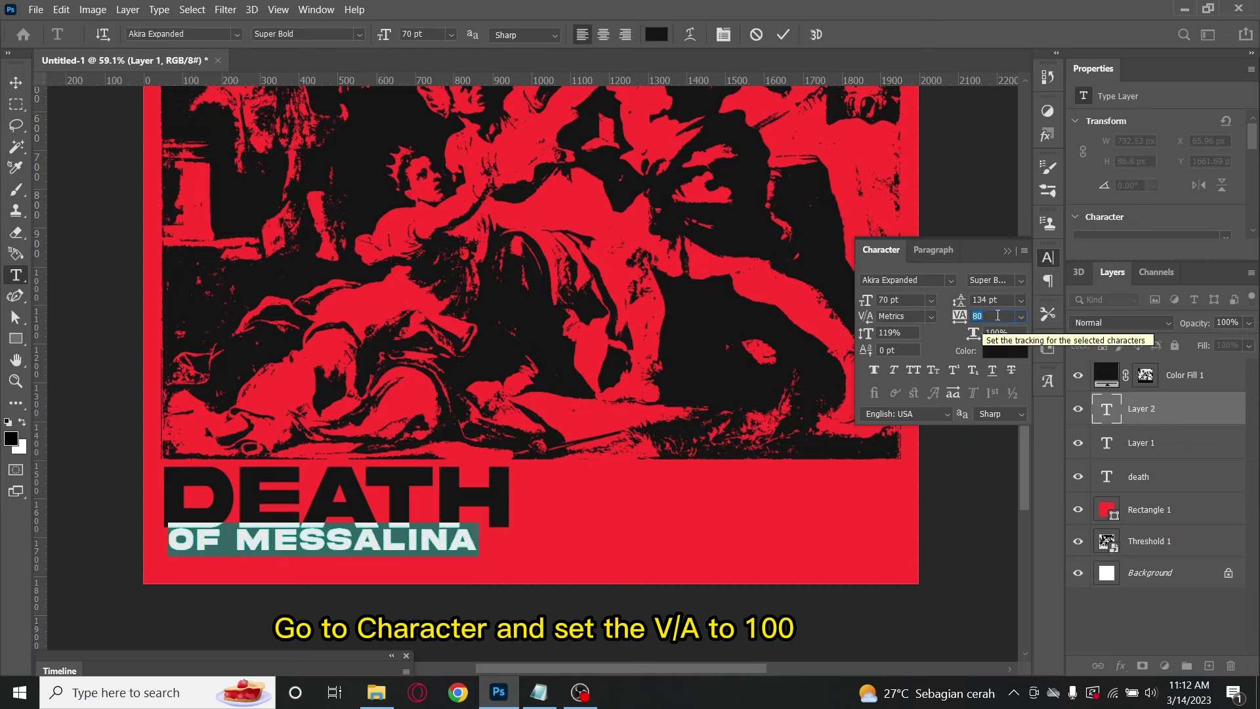
pyautogui.press('Up')
pyautogui.press('Up')
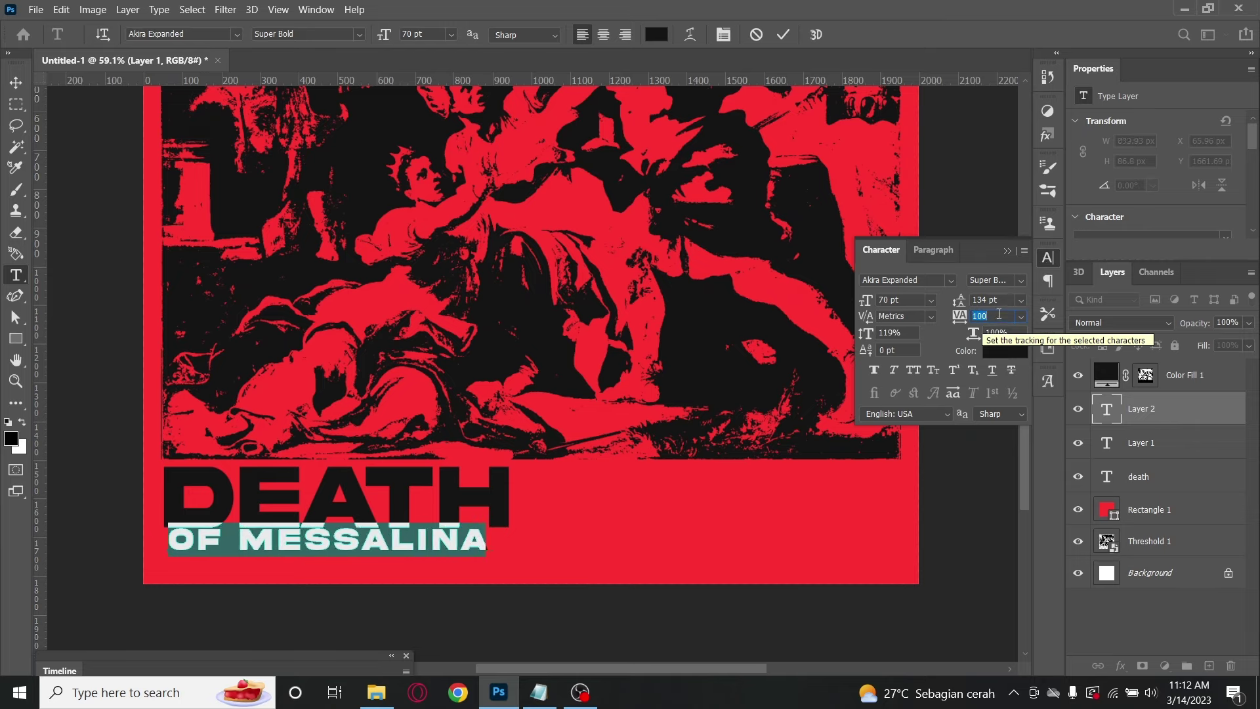
pyautogui.press('Down')
pyautogui.press('Down')
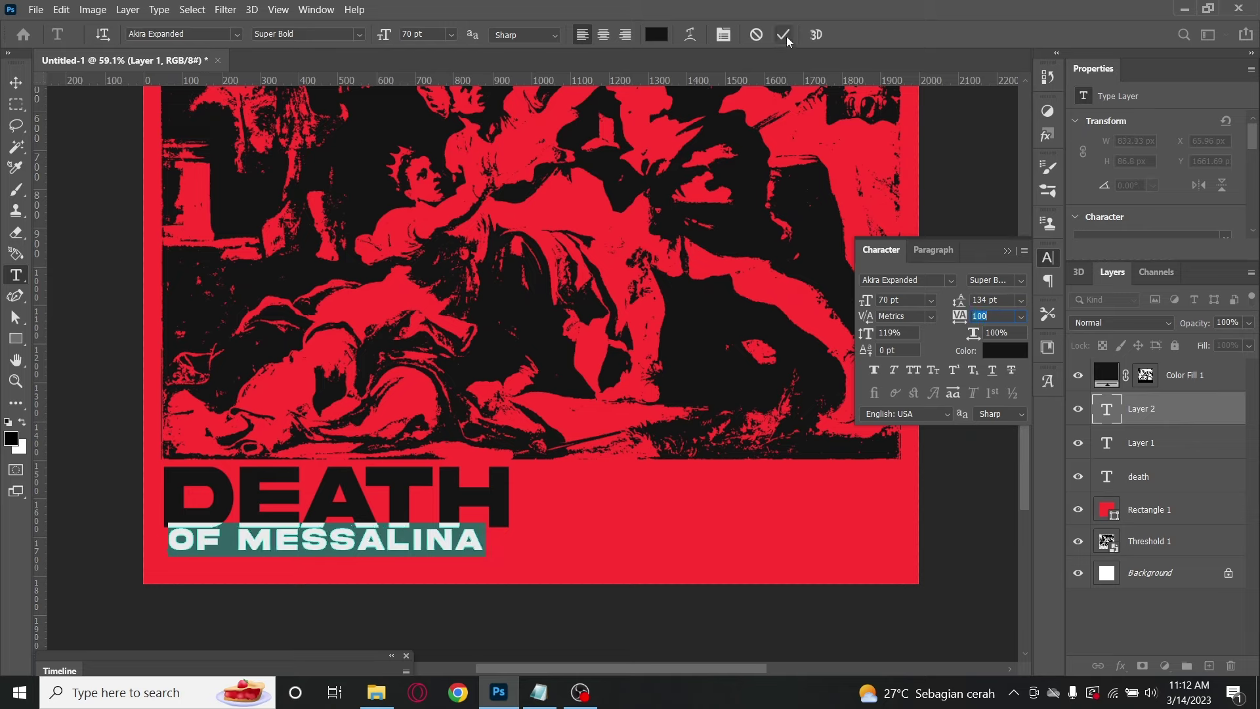
pyautogui.hotkey('ctrl', 'Return')
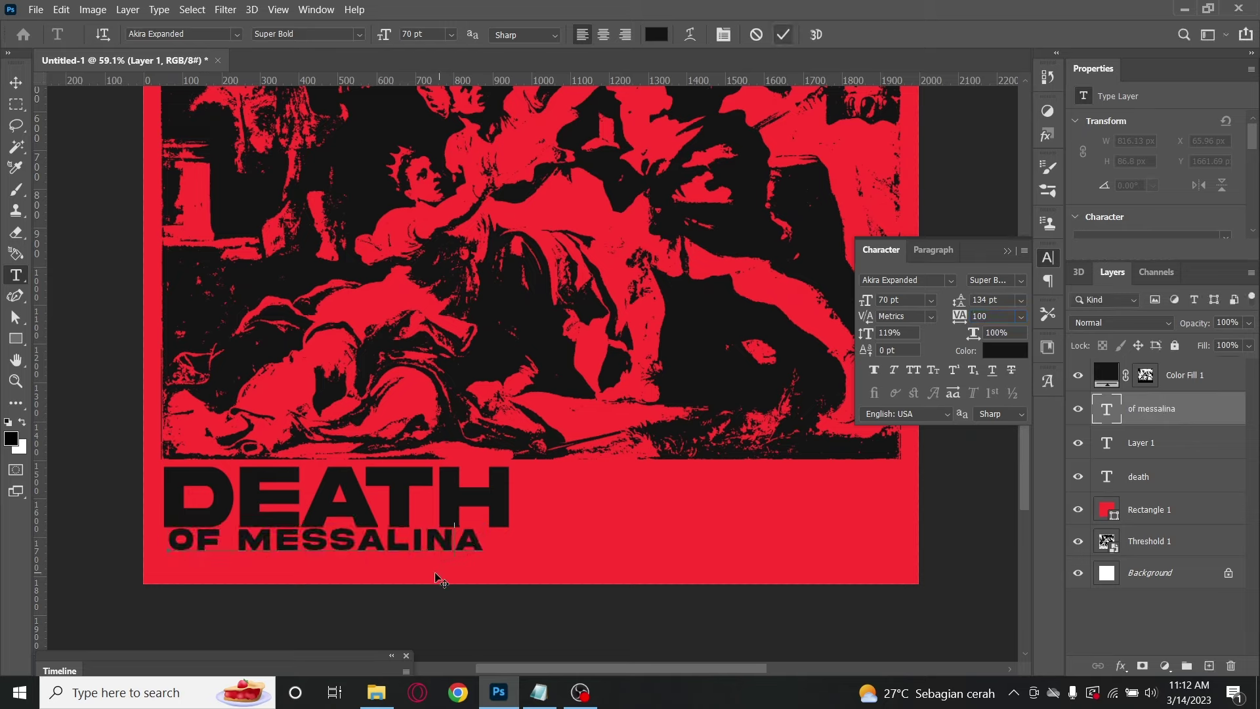
pyautogui.moveTo(428, 578); pyautogui.dragTo(424, 580)
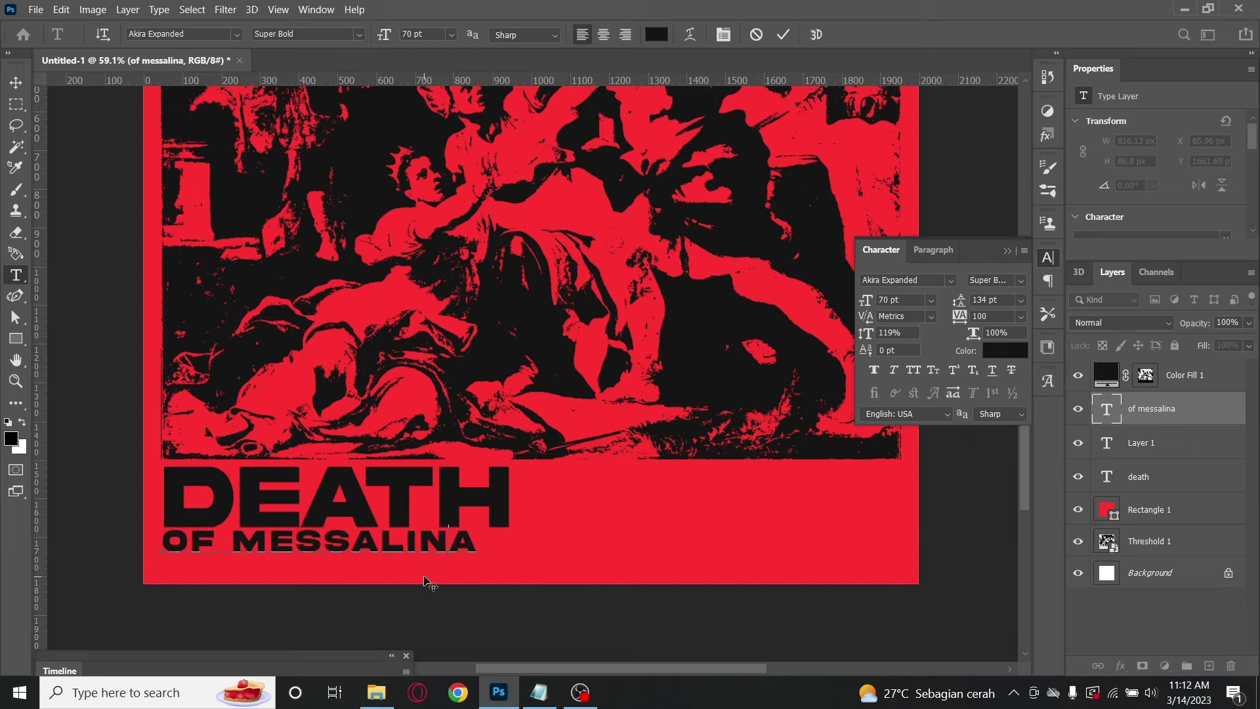
pyautogui.click(783, 34)
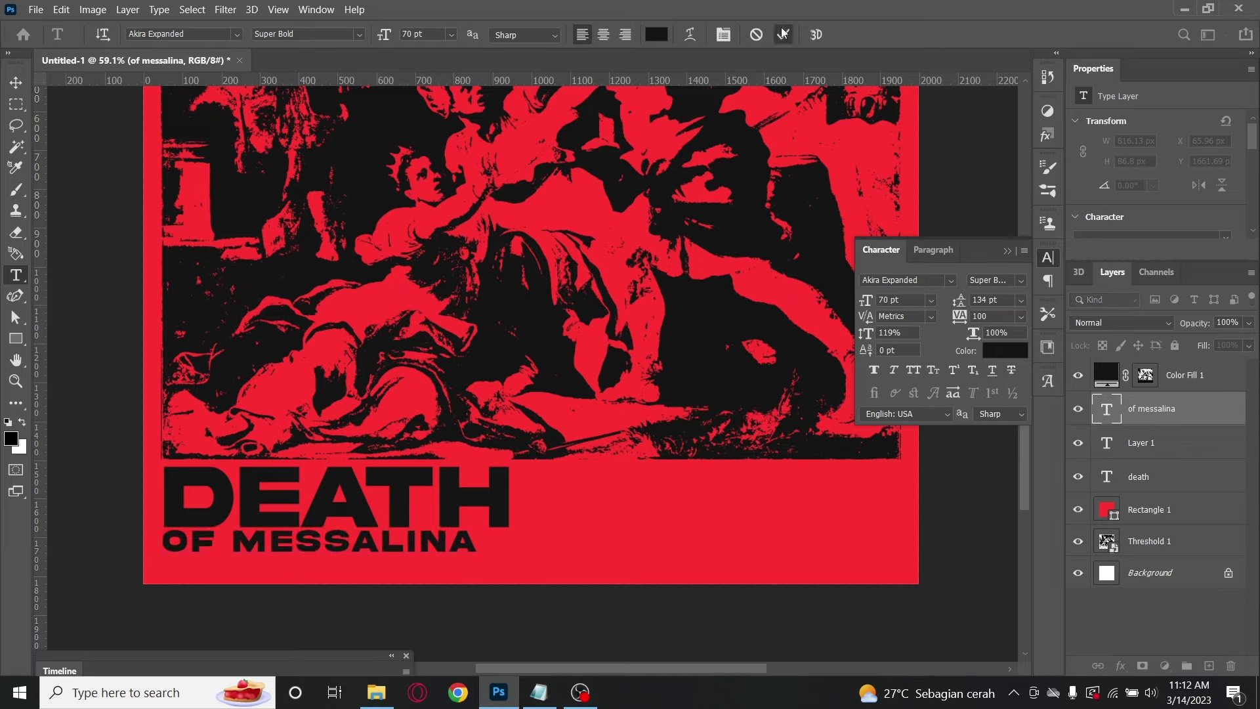
pyautogui.click(1167, 481)
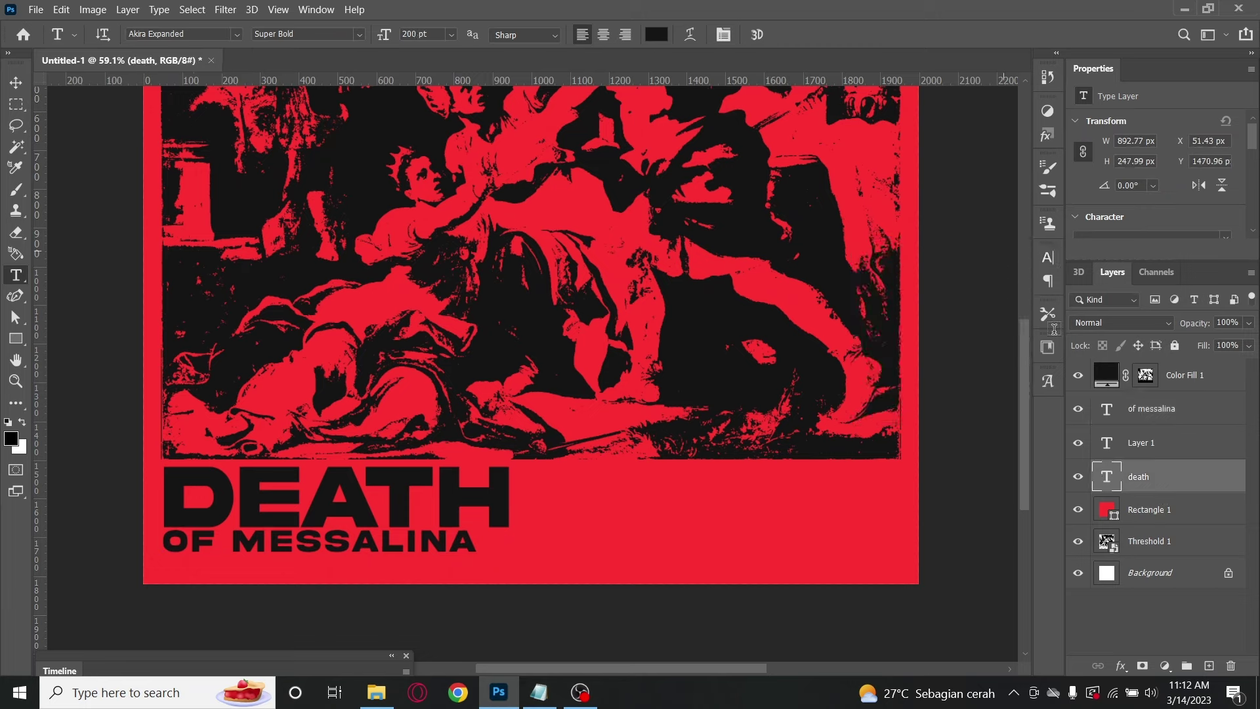
# - Scale the DEATH headline to about 91.34% width and apply the transform
pyautogui.click(1005, 252)
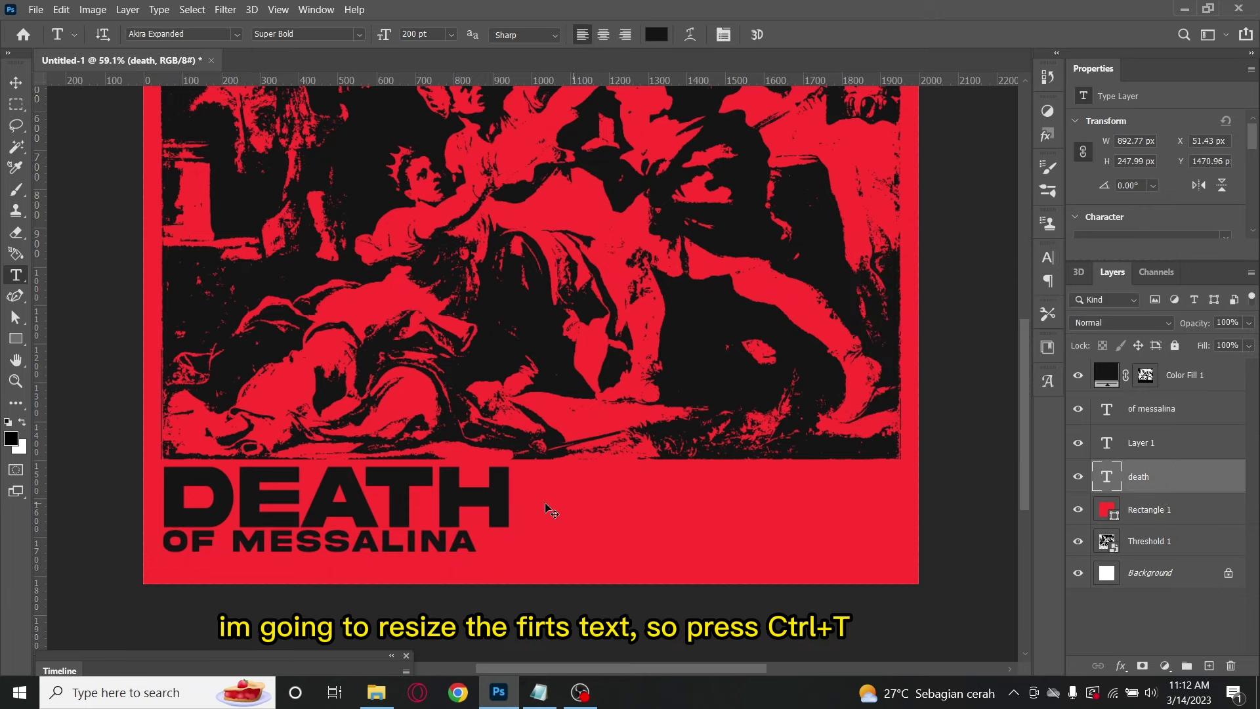
pyautogui.hotkey('ctrl', 't')
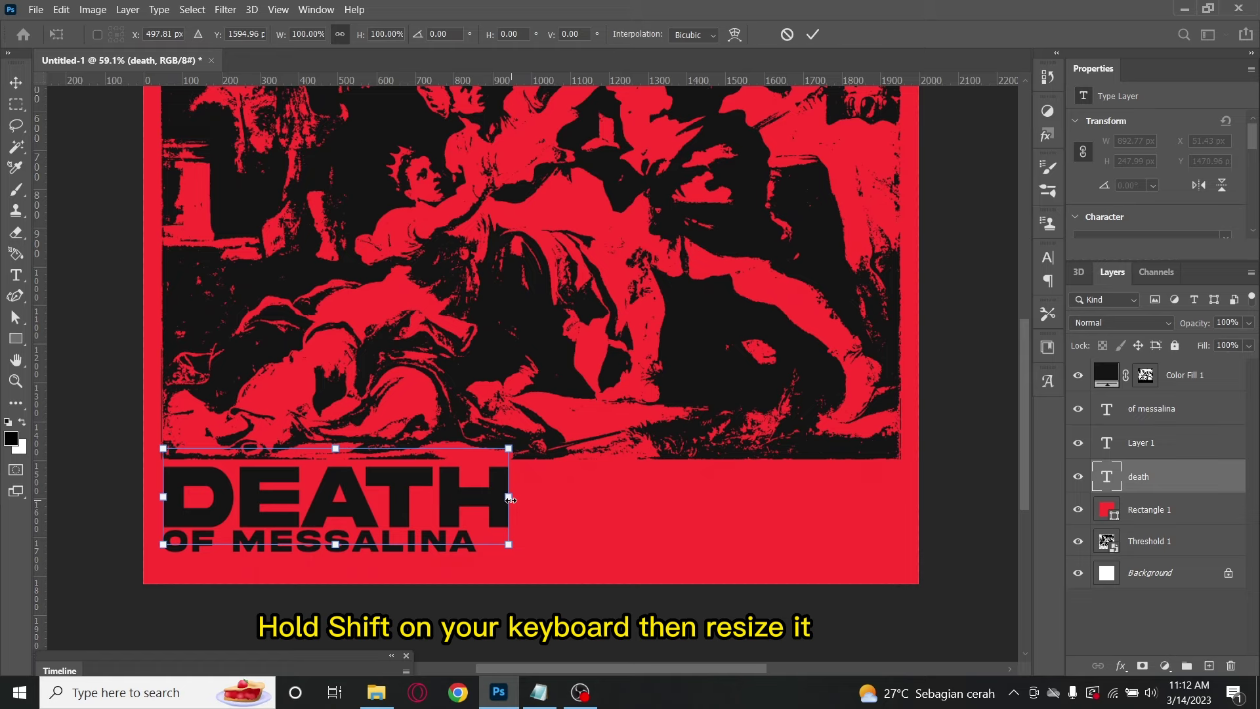
pyautogui.moveTo(510, 500); pyautogui.dragTo(484, 502)
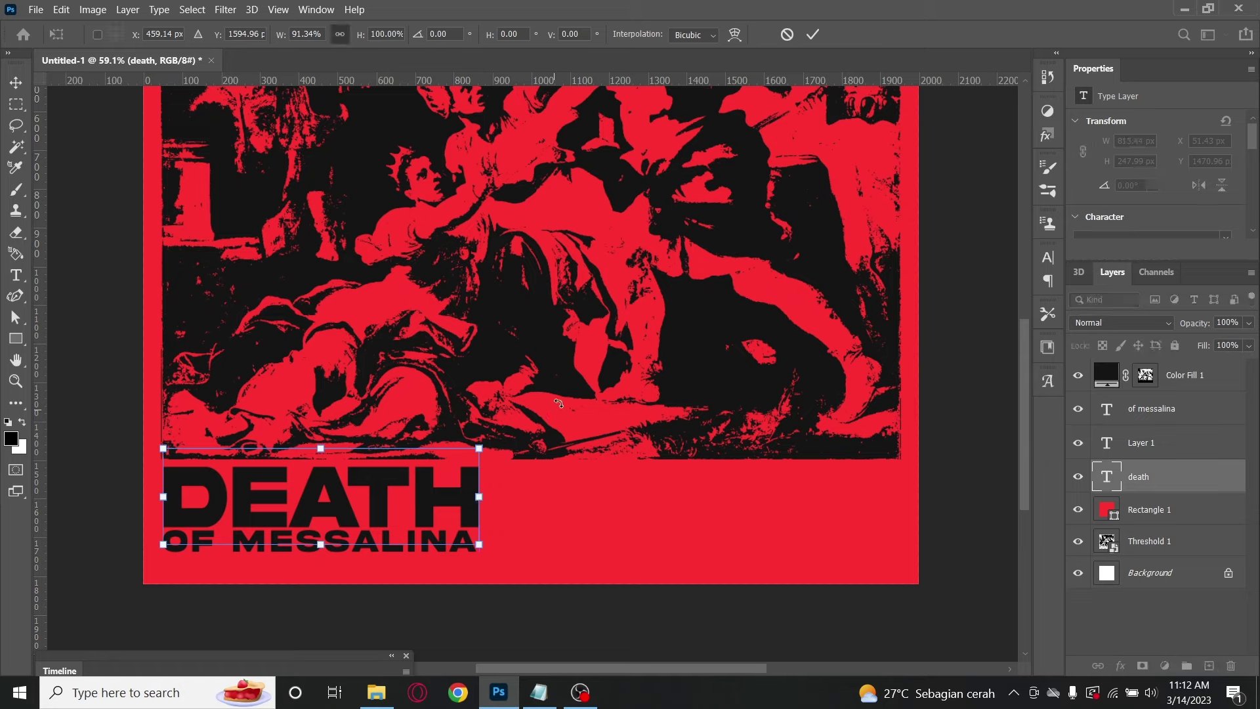
pyautogui.click(811, 36)
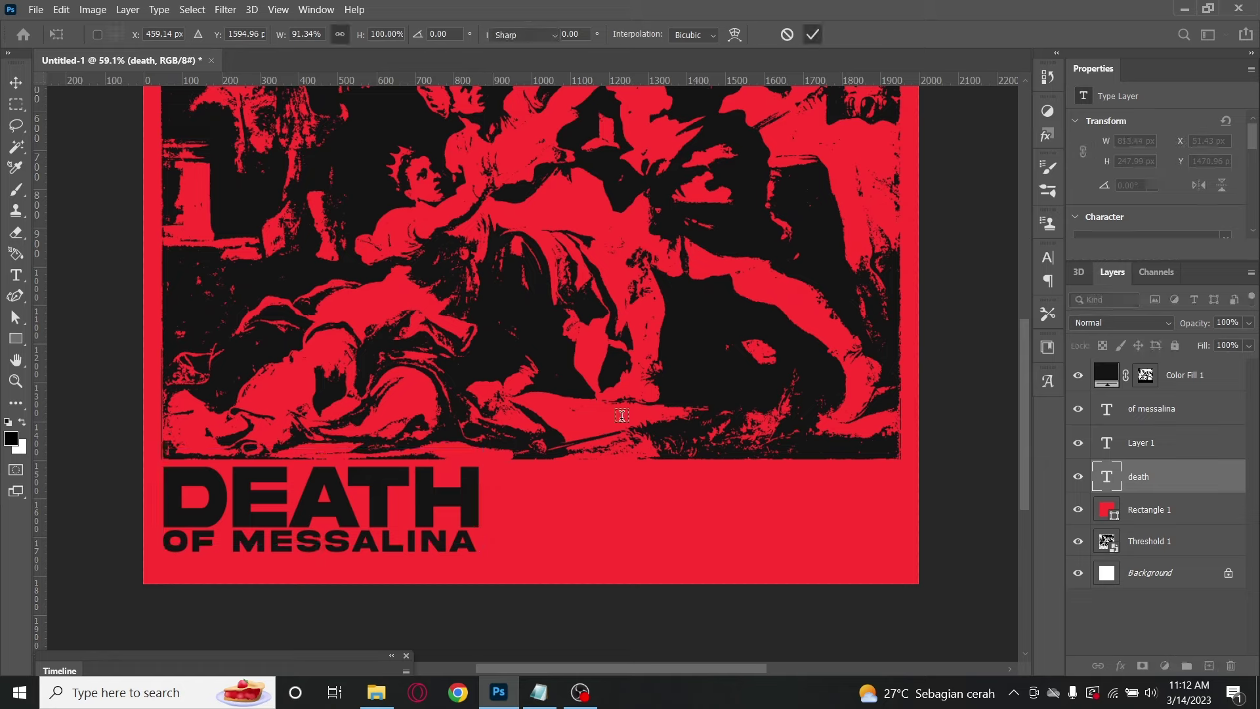
pyautogui.scroll(2, 503, 567)
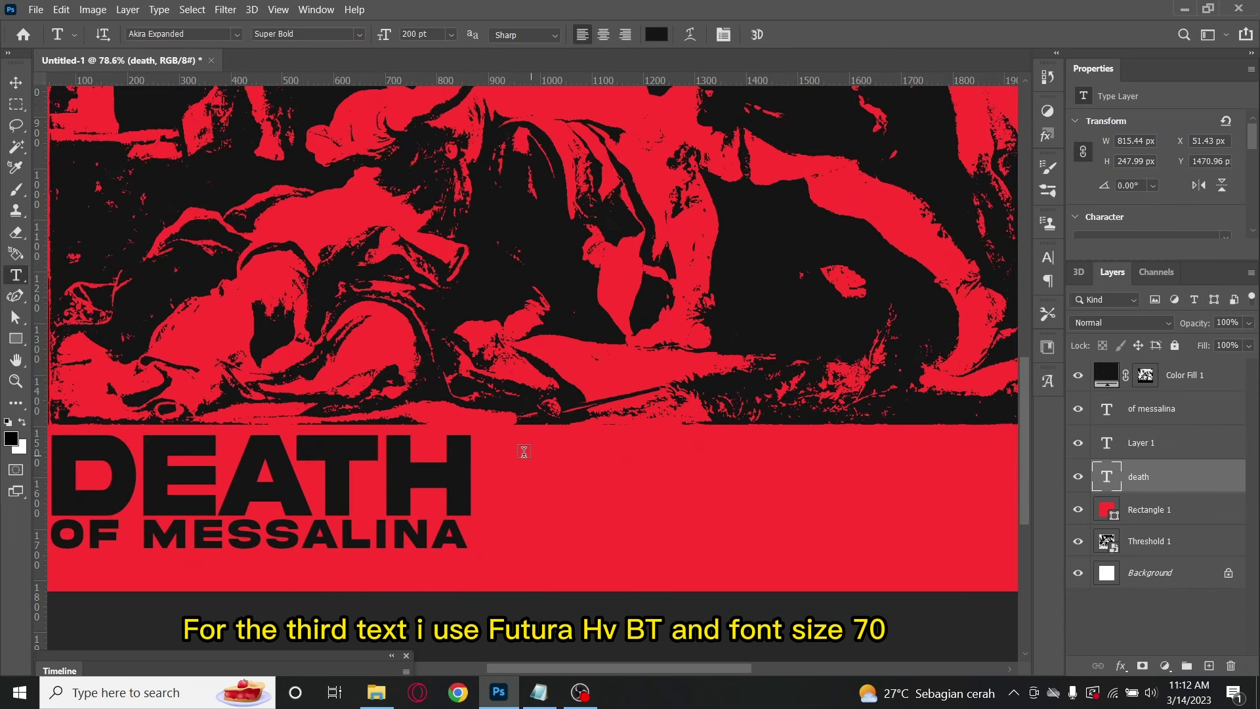
pyautogui.click(238, 35)
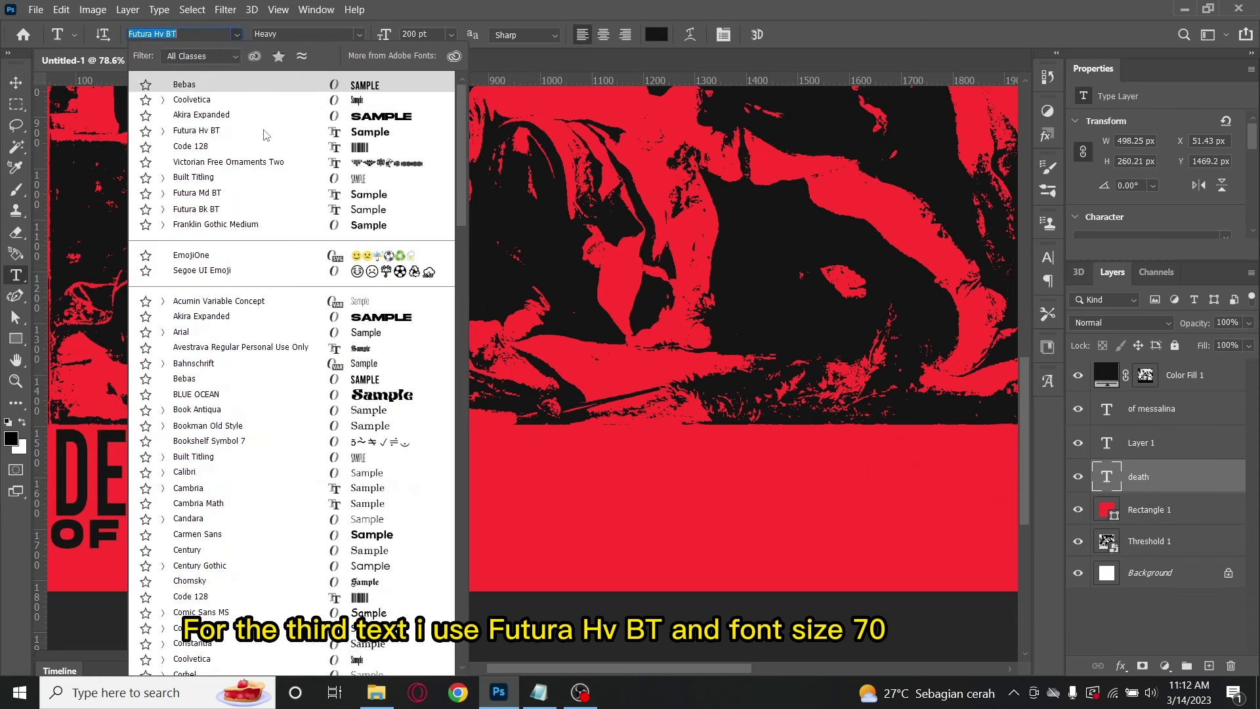
pyautogui.click(841, 27)
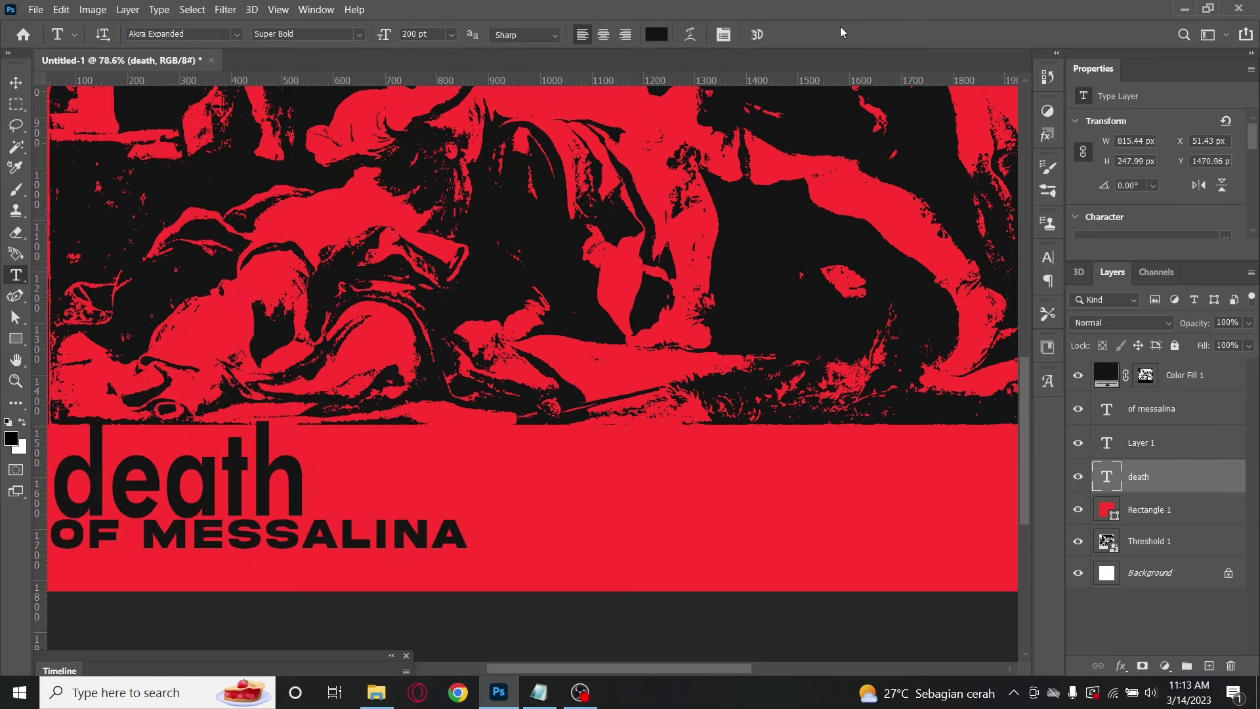
pyautogui.click(1158, 519)
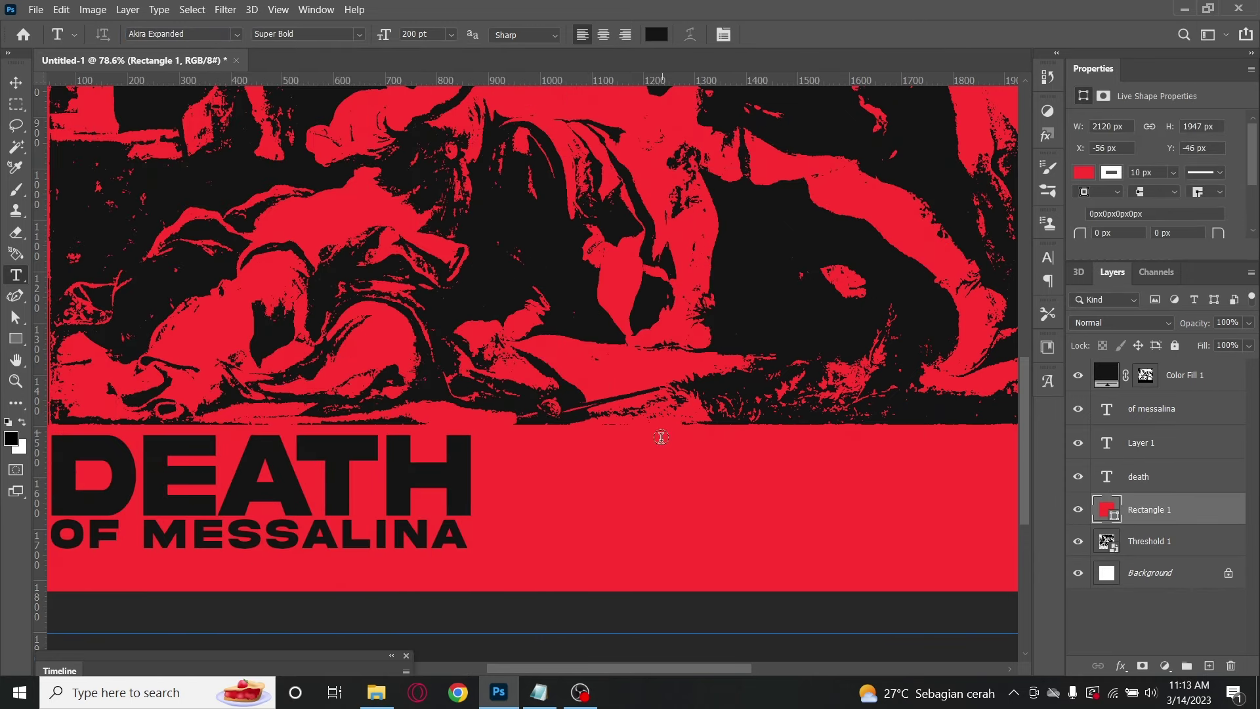
# - Start a text right of DEATH in Futura Hv BT Heavy and paste the artist's name from the notes
pyautogui.click(555, 469)
pyautogui.click(236, 34)
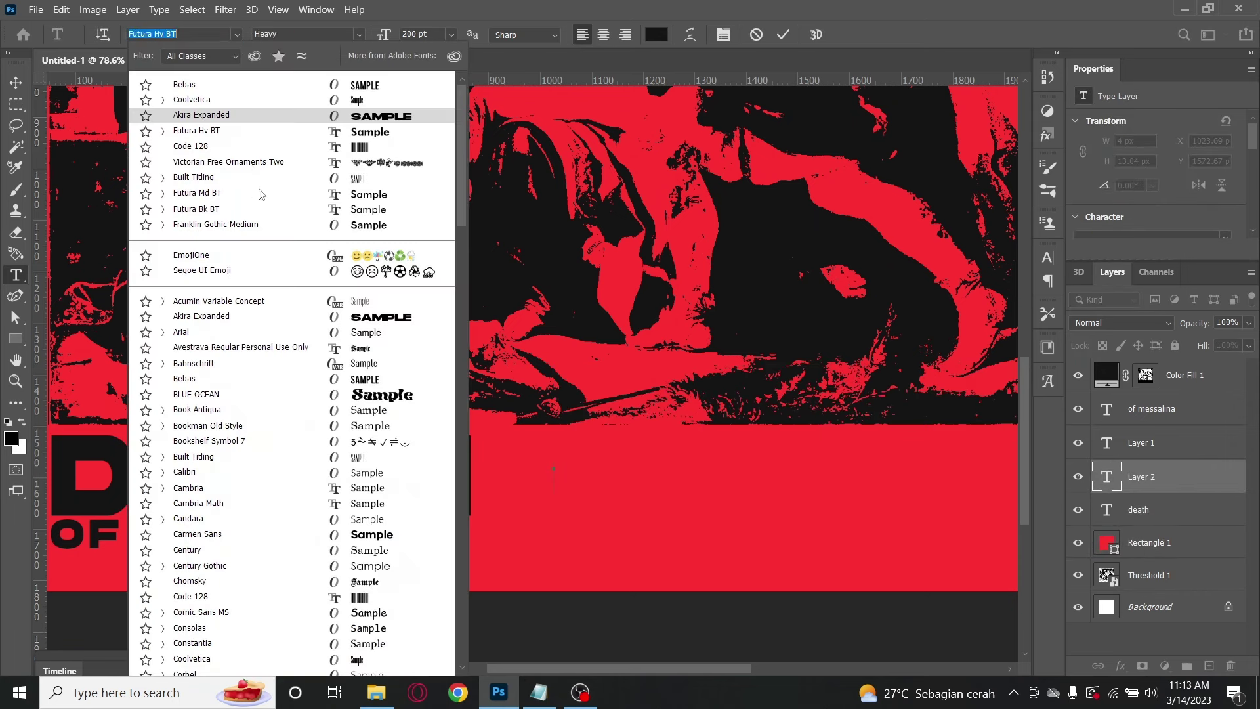
pyautogui.click(197, 131)
pyautogui.click(553, 693)
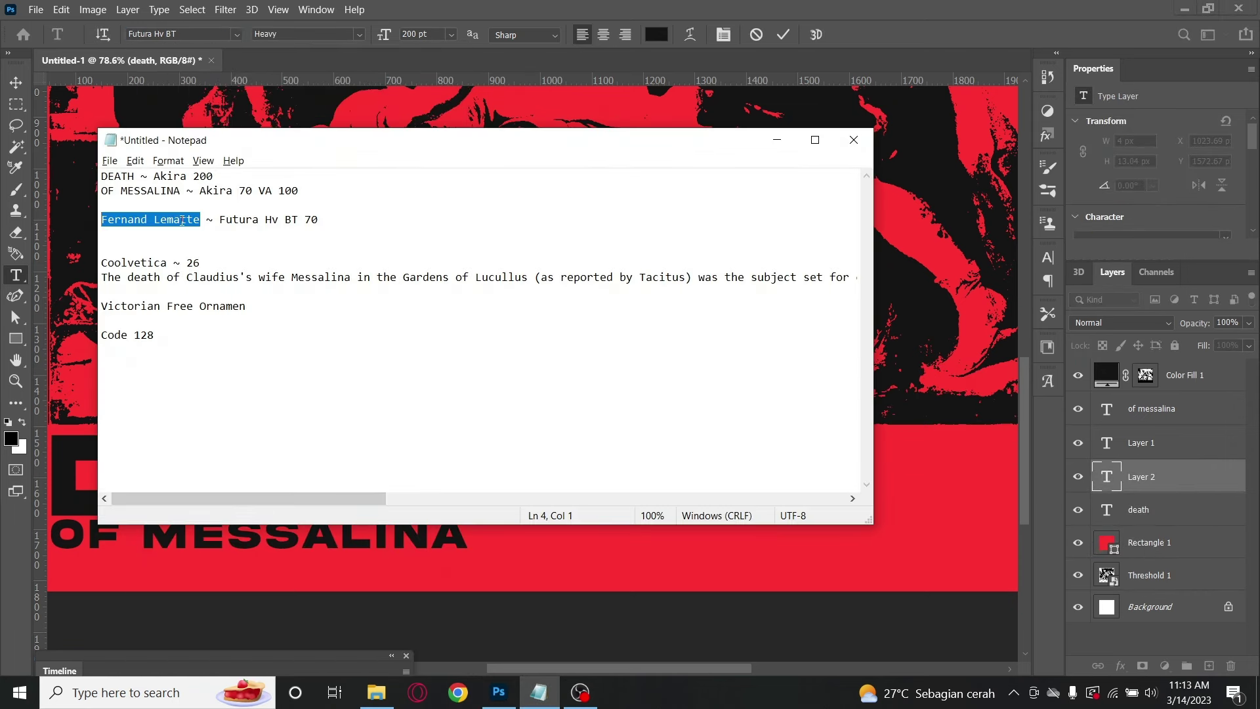
pyautogui.hotkey('ctrl', 'c')
pyautogui.click(554, 692)
pyautogui.hotkey('ctrl', 'v')
pyautogui.hotkey('ctrl', 'a')
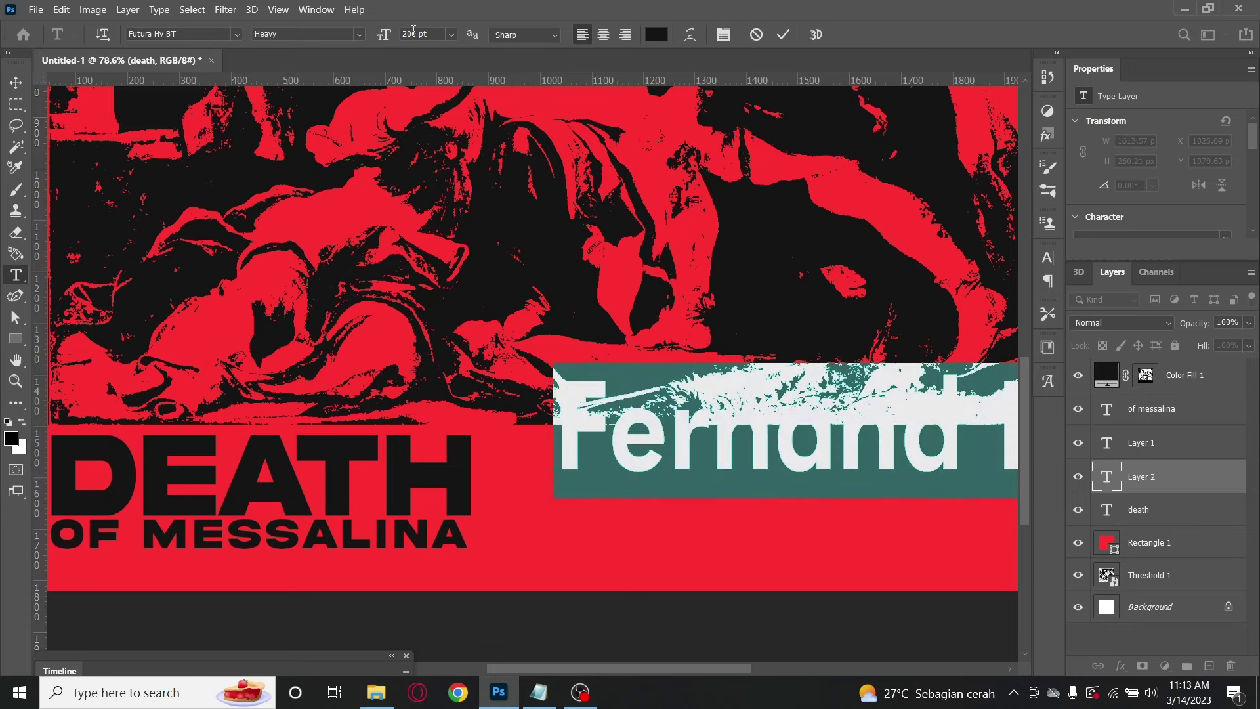
# - Size the artist's name to 70 pt and commit it
pyautogui.doubleClick(413, 34)
pyautogui.write('70')
pyautogui.press('Delete')
pyautogui.press('Return')
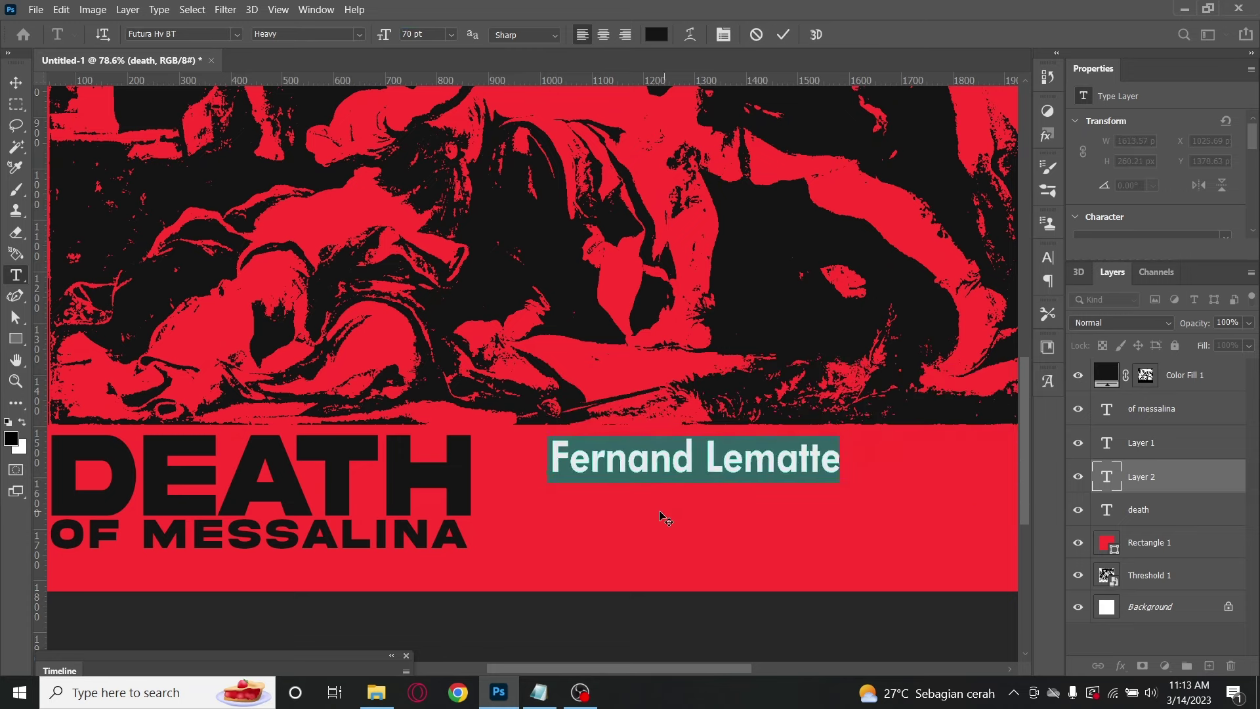
pyautogui.click(784, 34)
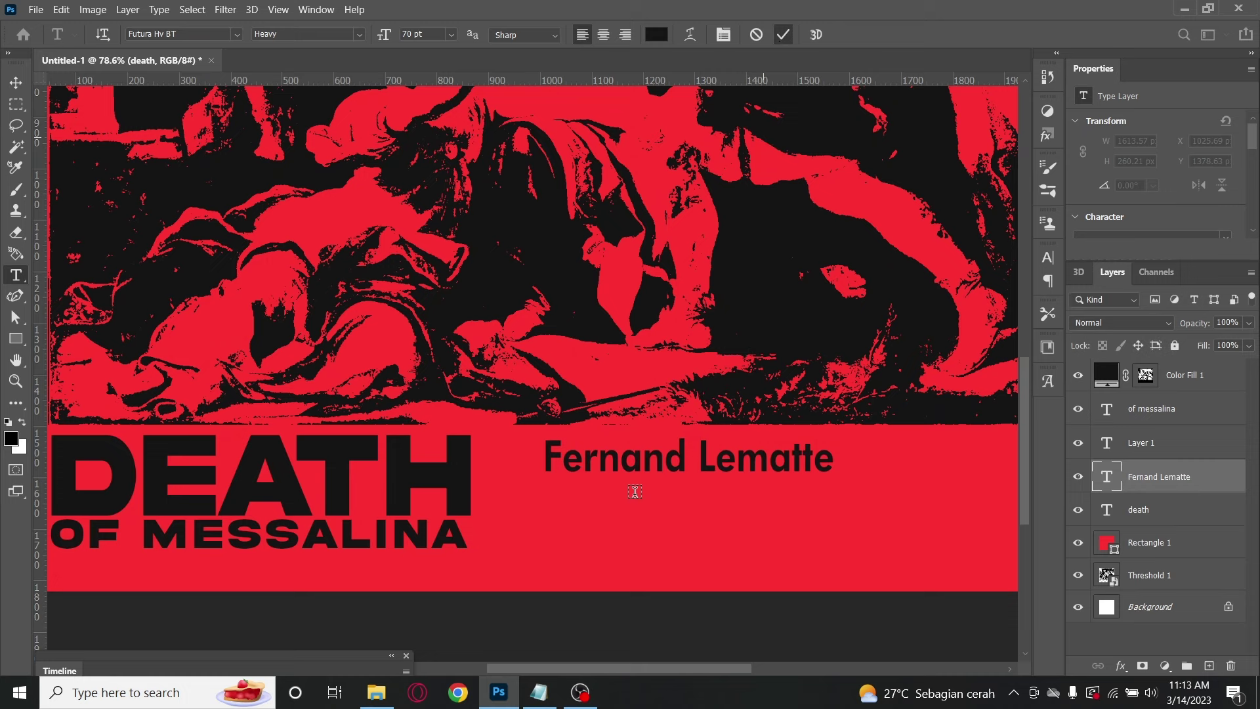
pyautogui.click(546, 504)
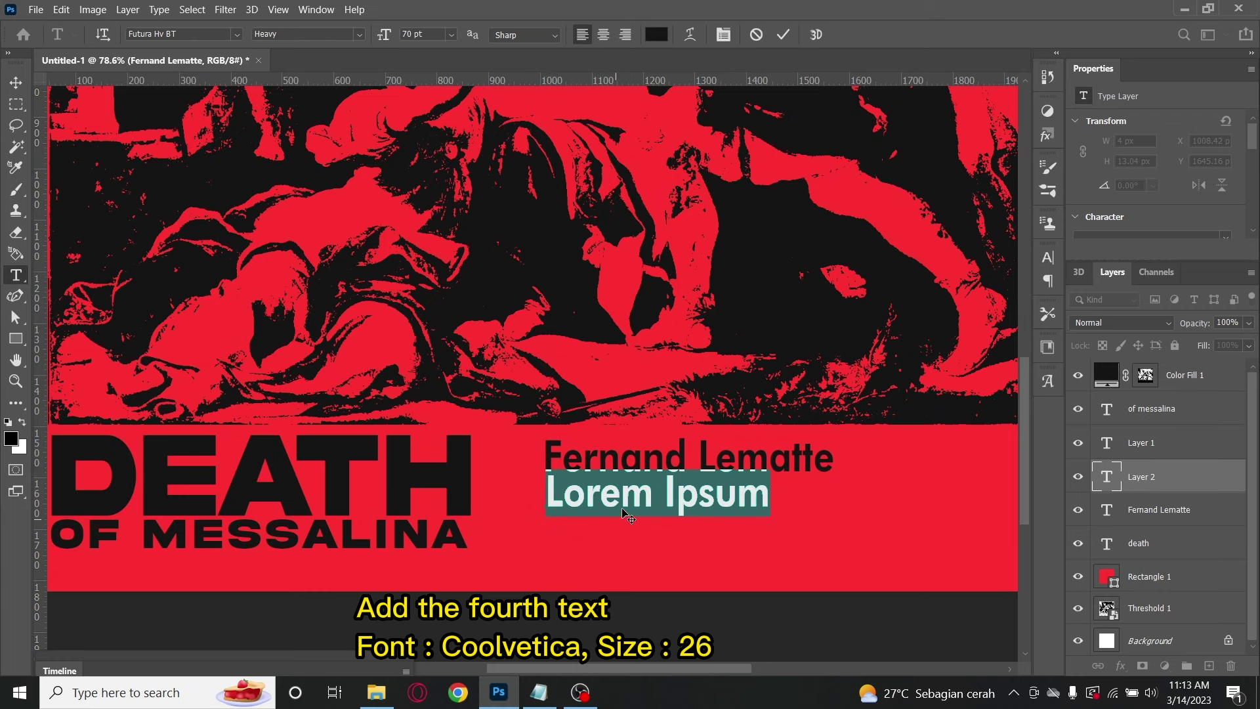
pyautogui.press('Escape')
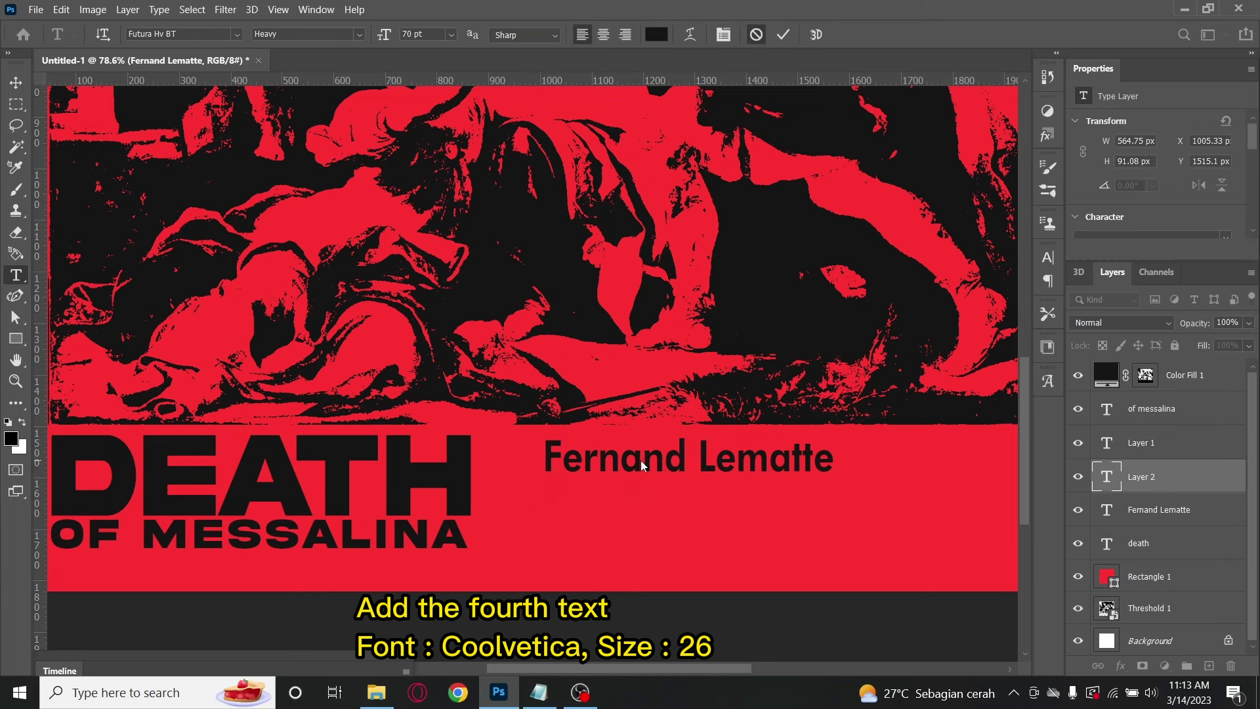
pyautogui.scroll(-2, 641, 459)
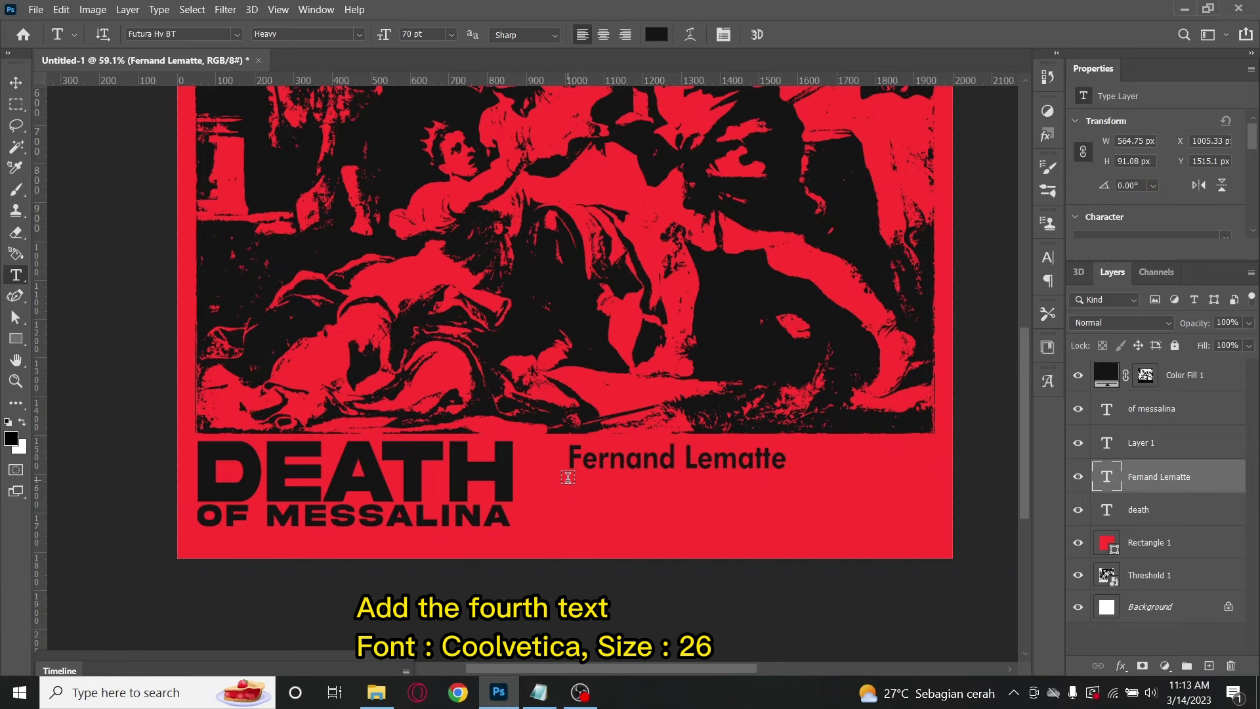
# - Draw a paragraph text box under the artist's name and set its font to Coolvetica
pyautogui.moveTo(568, 477); pyautogui.dragTo(935, 520)
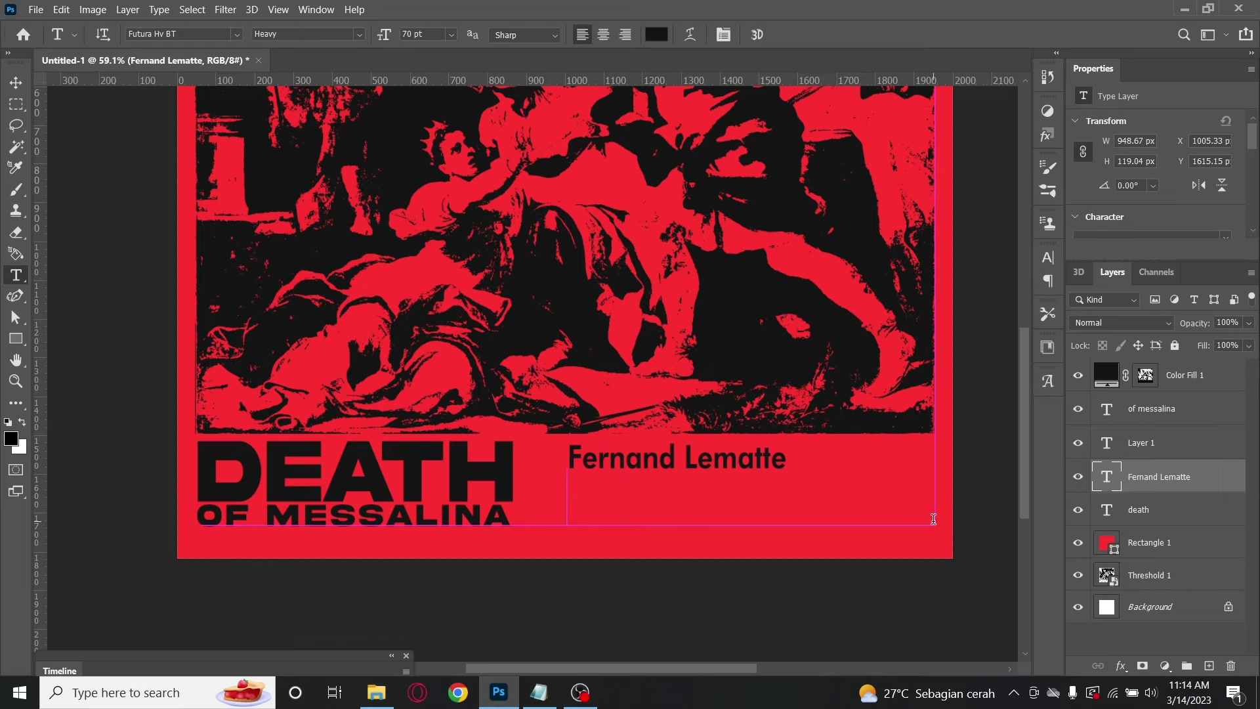
pyautogui.click(238, 33)
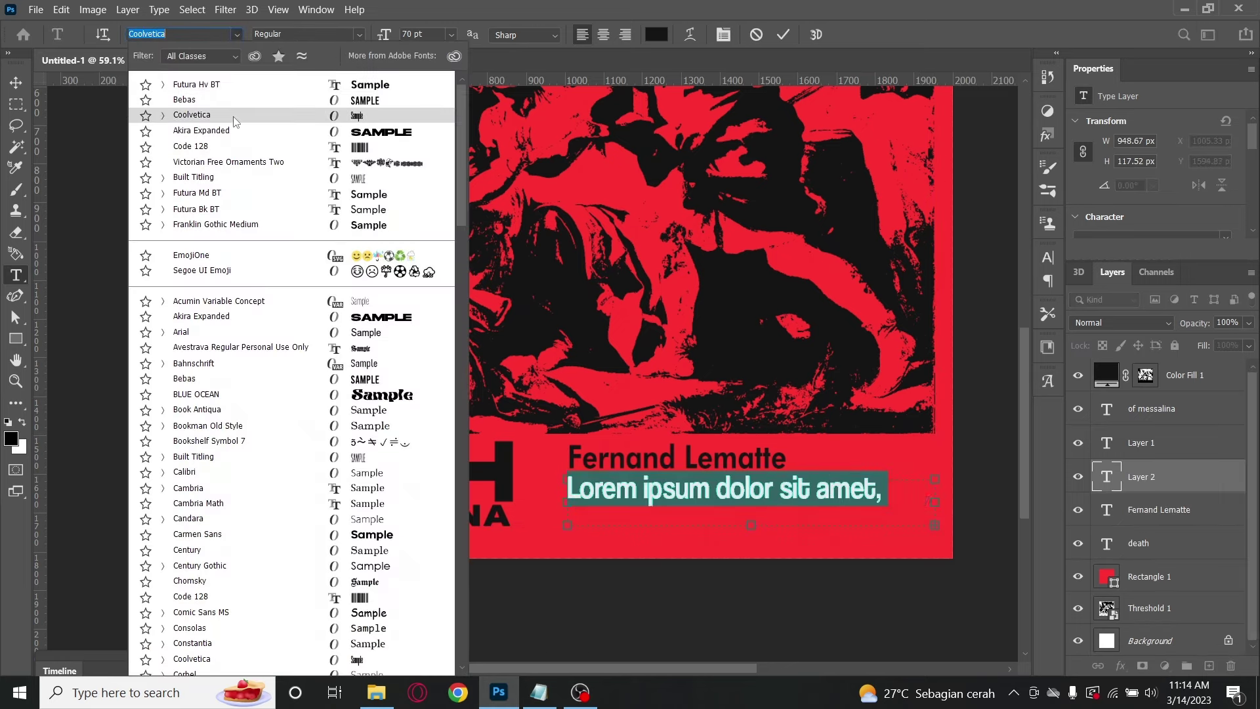
pyautogui.click(190, 113)
pyautogui.click(695, 487)
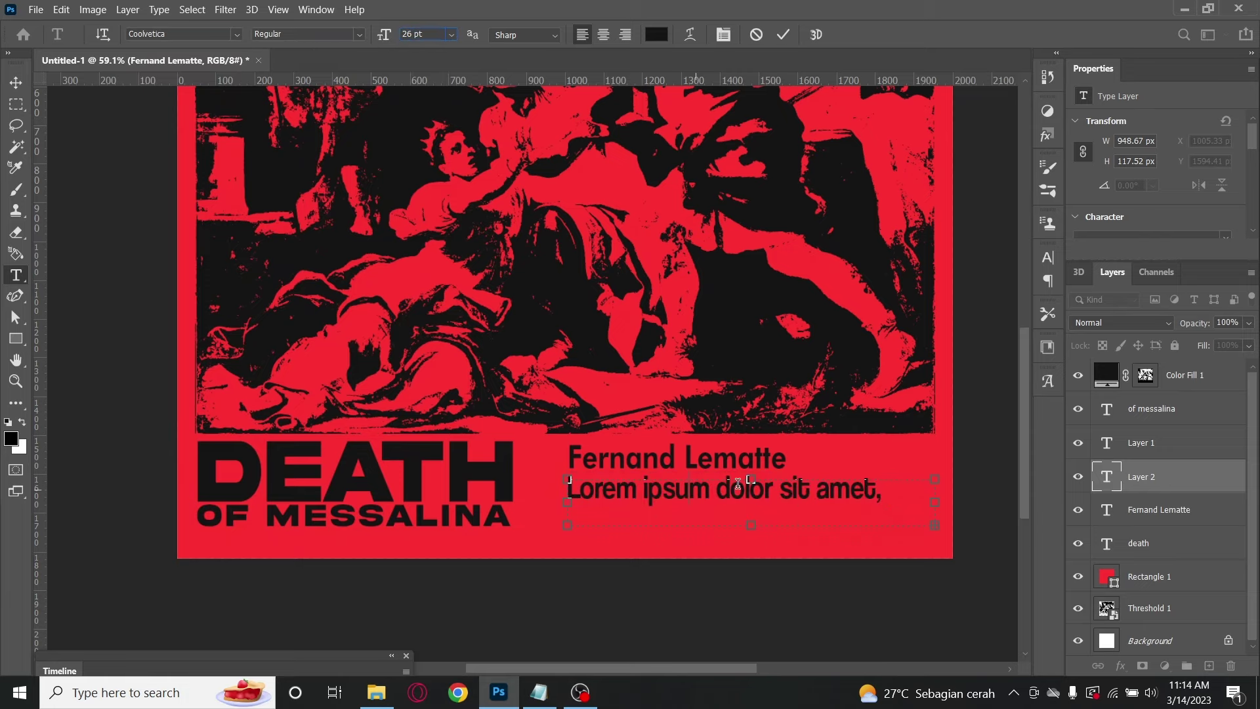
# - Paste the Messalina paragraph from the notes over the placeholder and size it to 26 pt
pyautogui.click(539, 693)
pyautogui.moveTo(103, 277); pyautogui.dragTo(1123, 273)
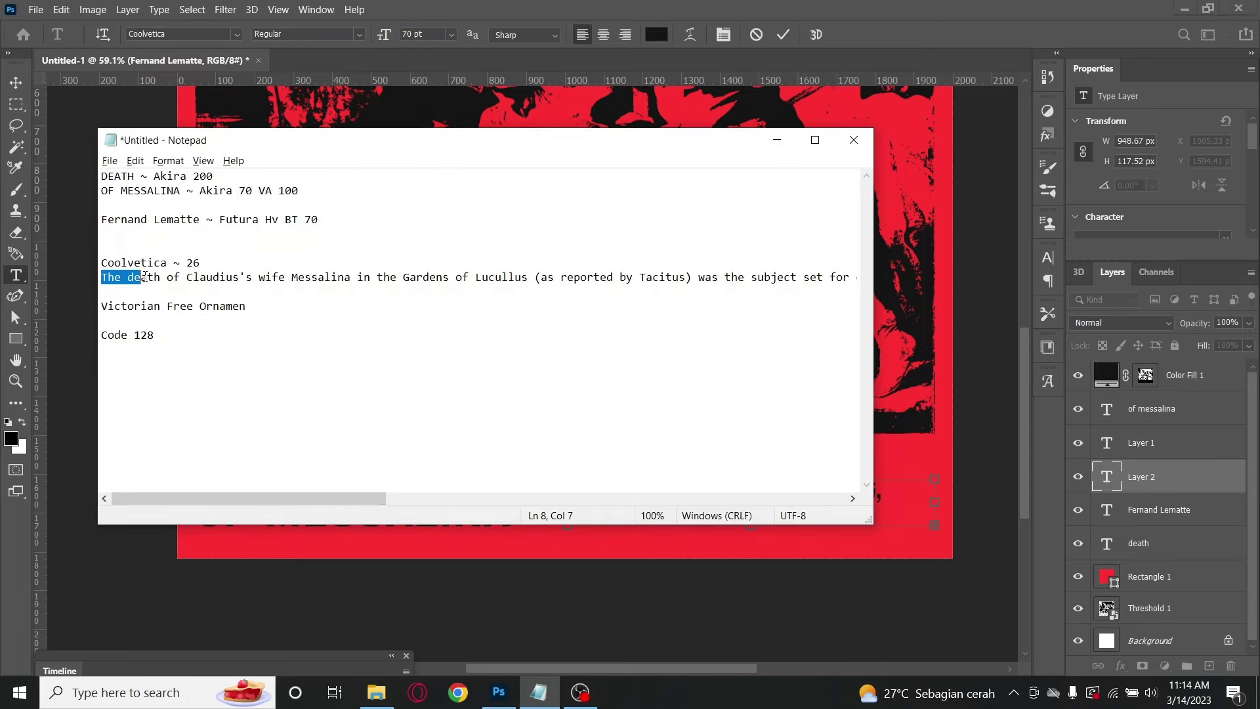
pyautogui.hotkey('alt', 'Tab')
pyautogui.hotkey('ctrl', 'a')
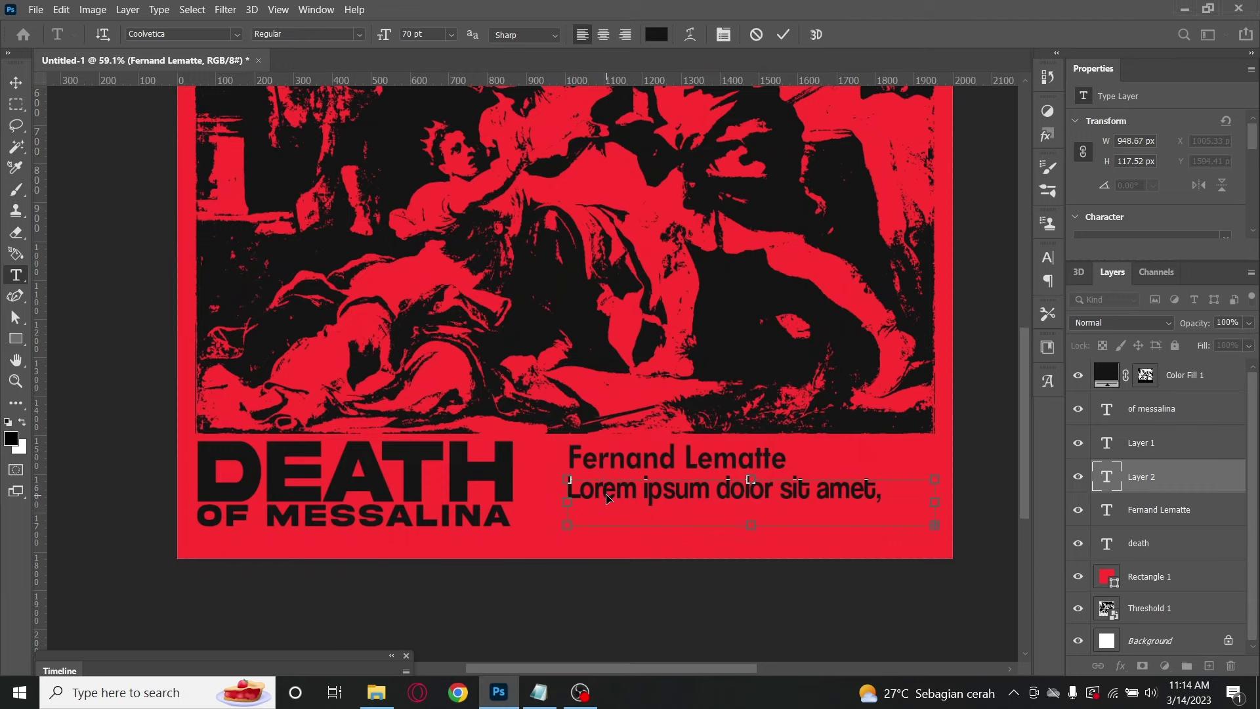
pyautogui.hotkey('ctrl', 'v')
pyautogui.hotkey('ctrl', 'a')
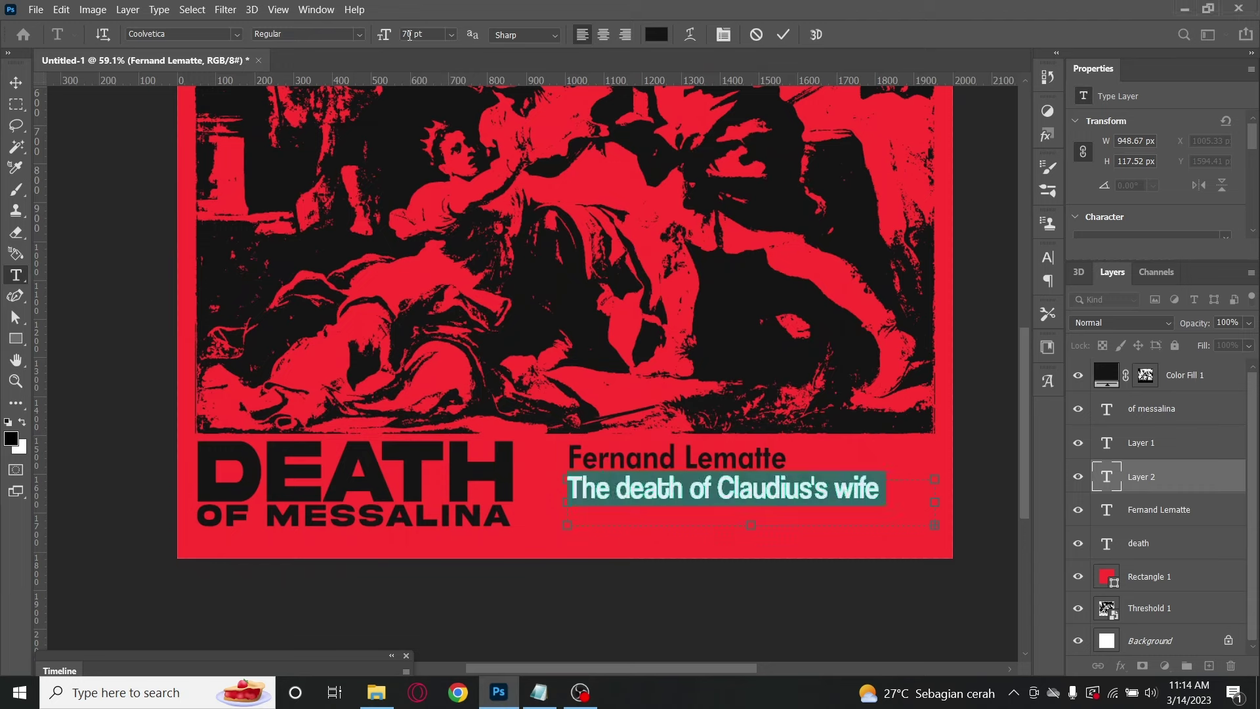
pyautogui.write('6')
pyautogui.press('Return')
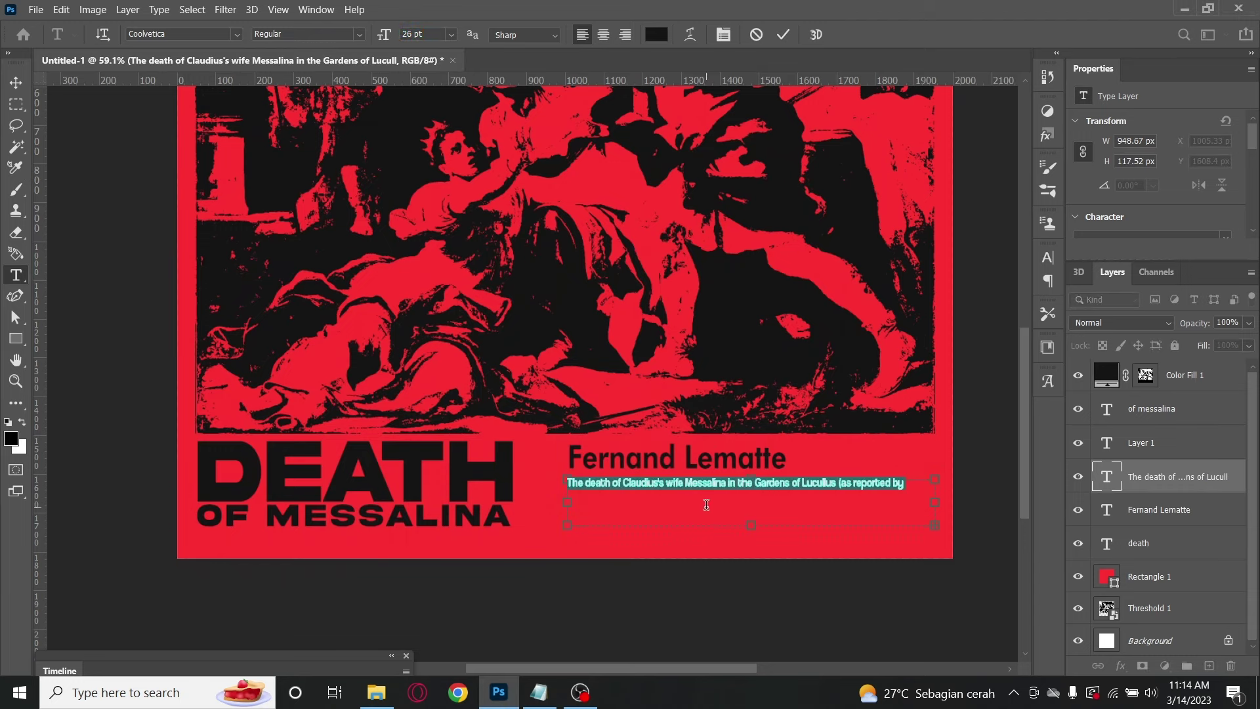
# - Give the paragraph Auto leading and Justify Last Left alignment, then commit it
pyautogui.hotkey('ctrl', 'a')
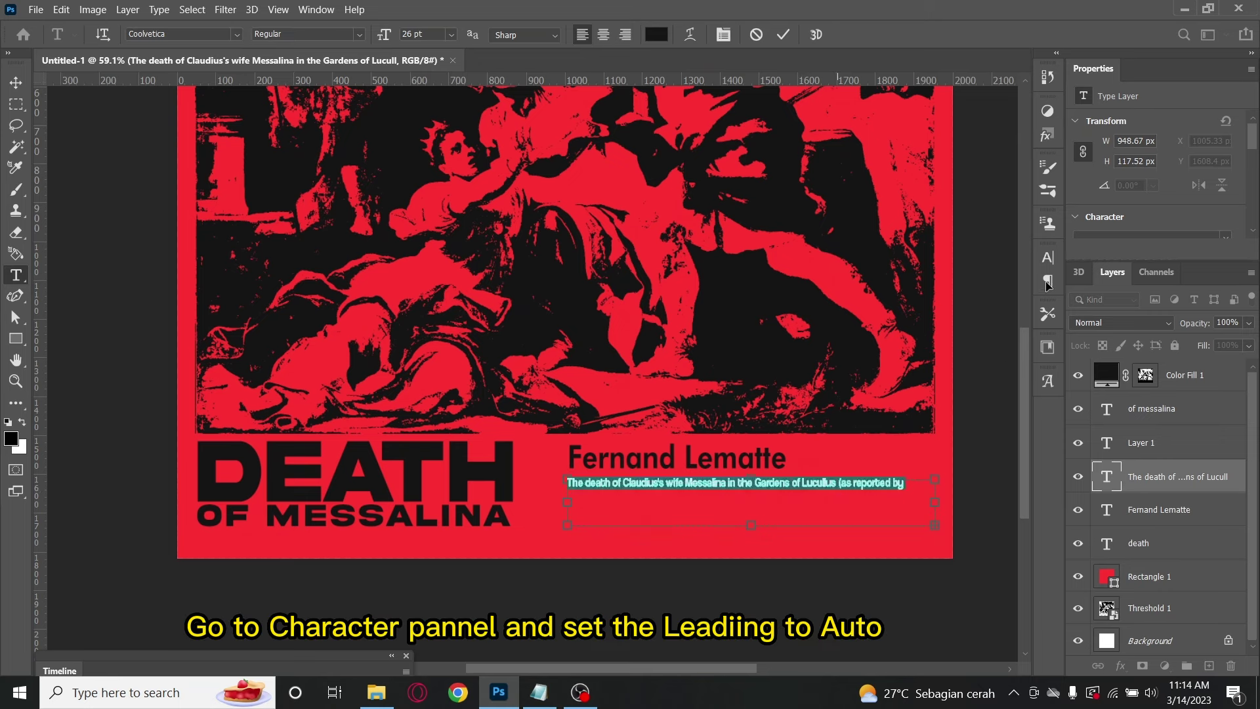
pyautogui.click(1049, 257)
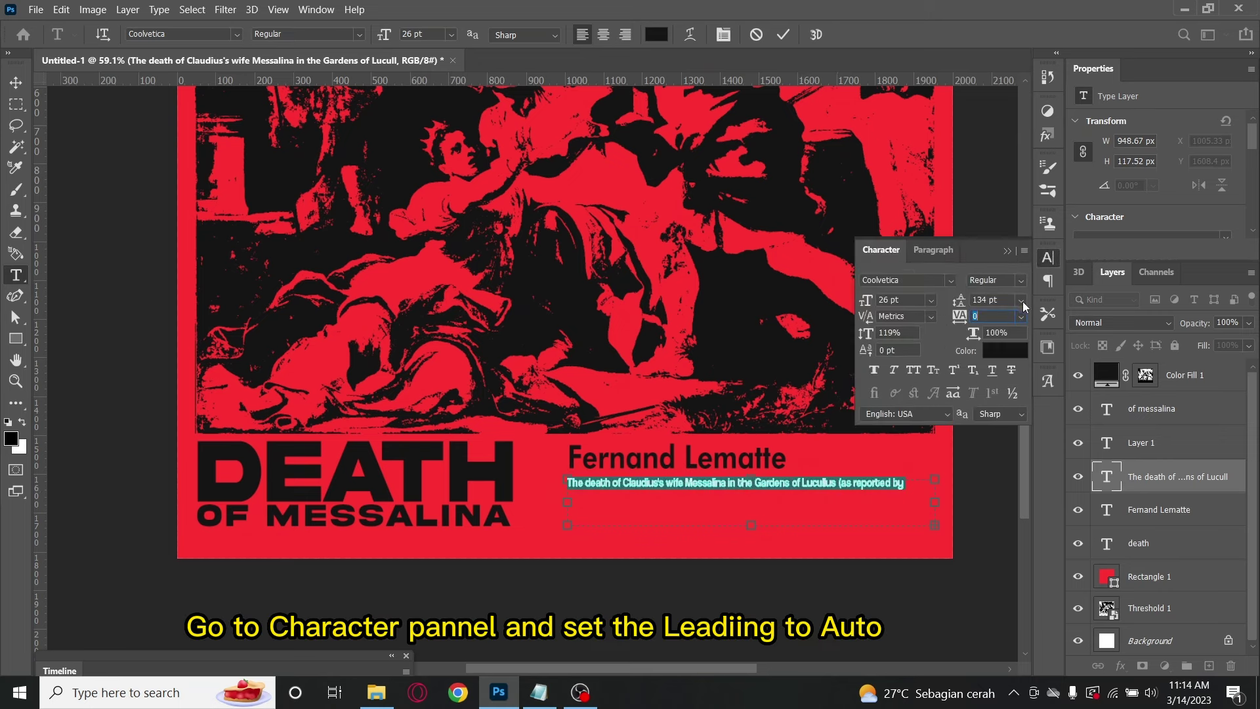
pyautogui.click(1021, 300)
pyautogui.click(1009, 314)
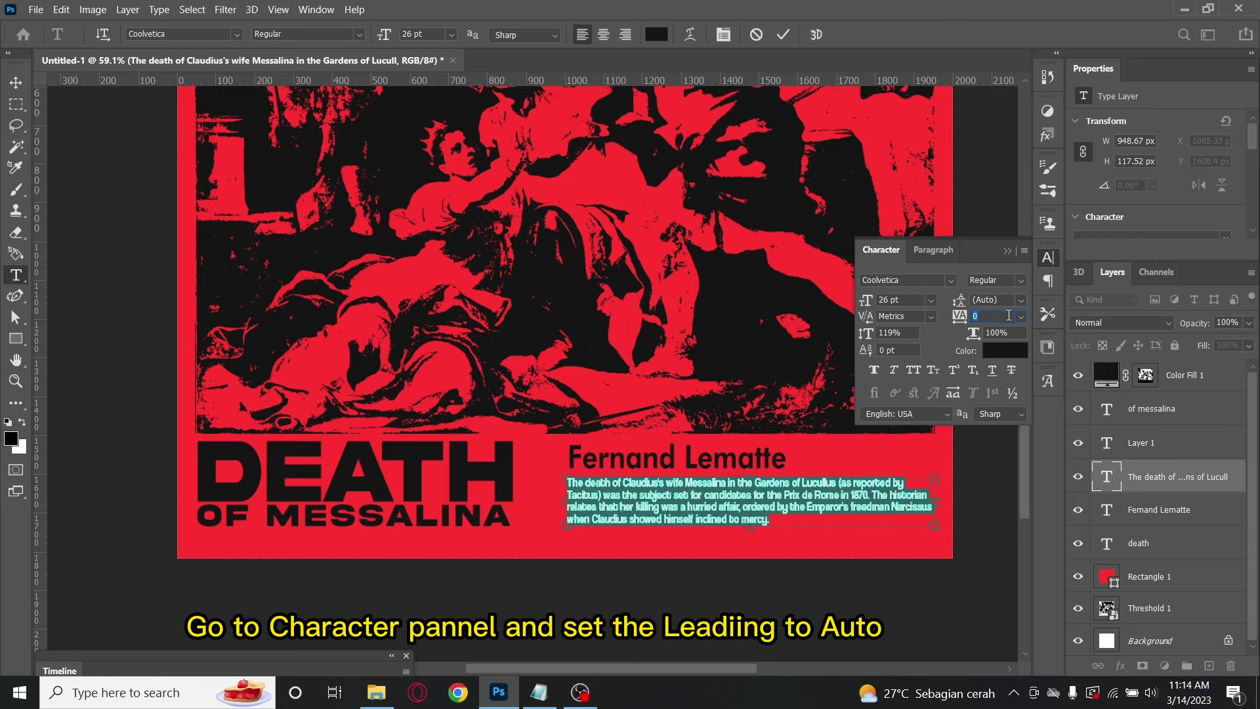
pyautogui.click(926, 250)
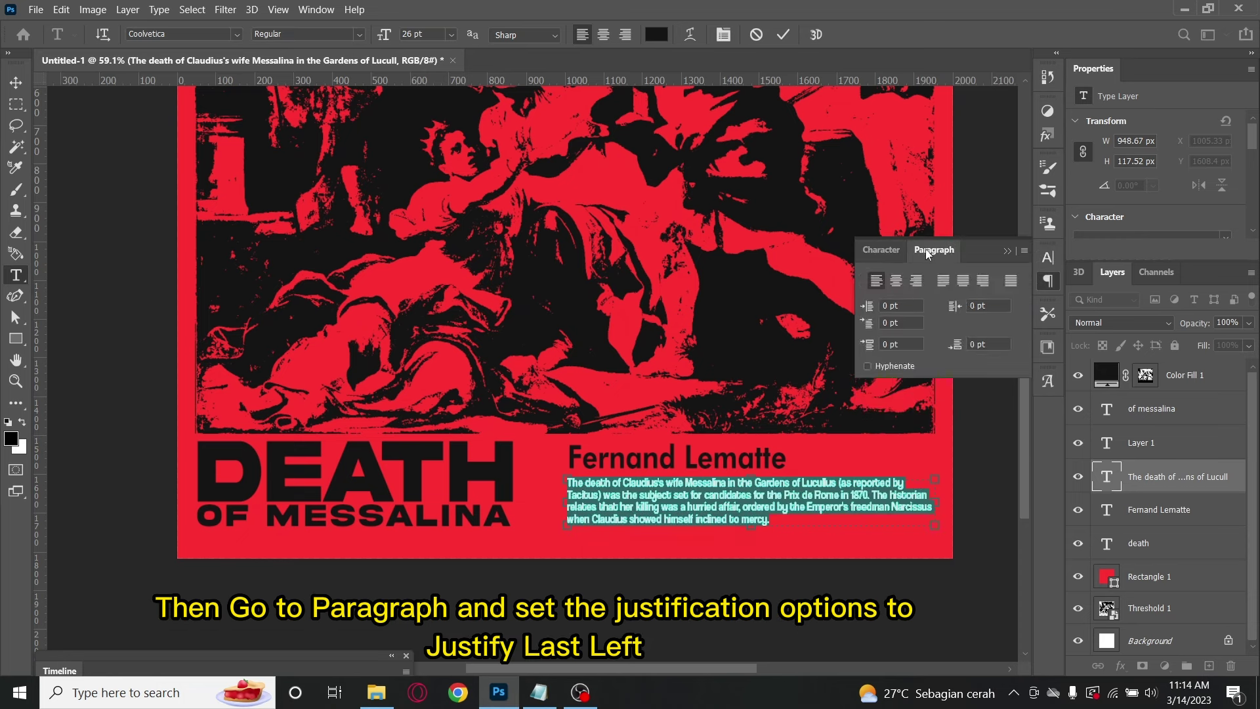
pyautogui.click(944, 282)
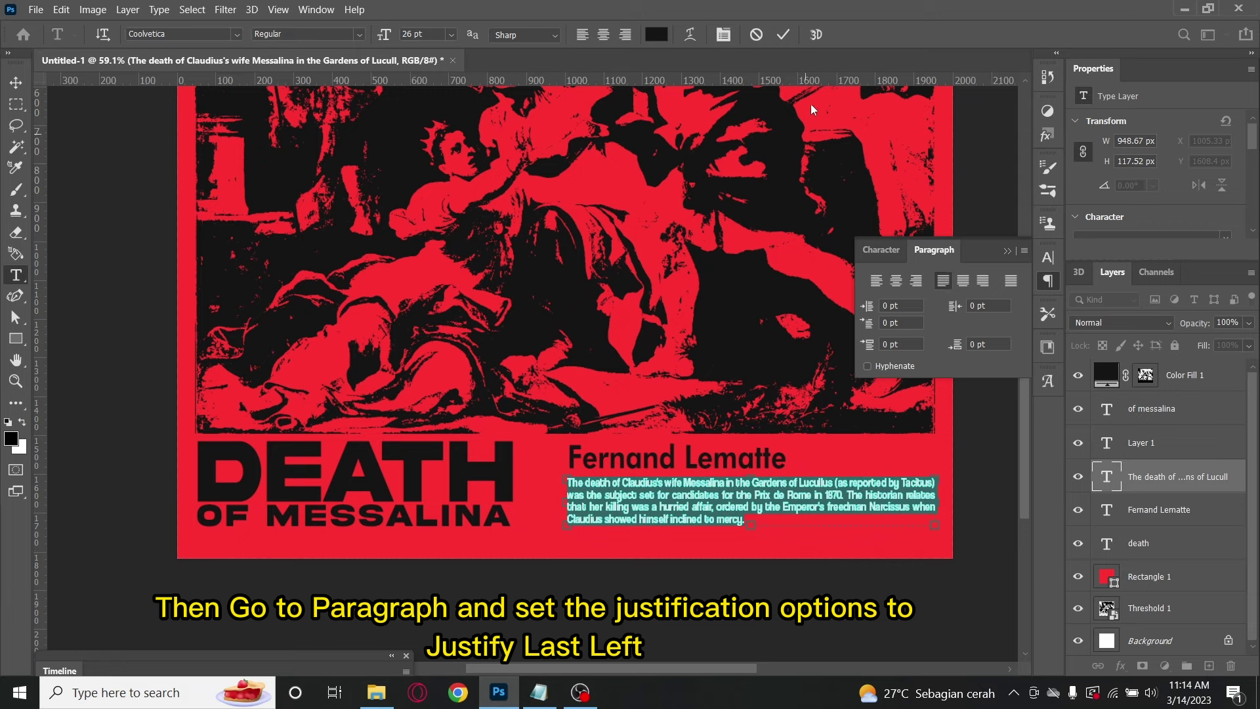
pyautogui.click(784, 35)
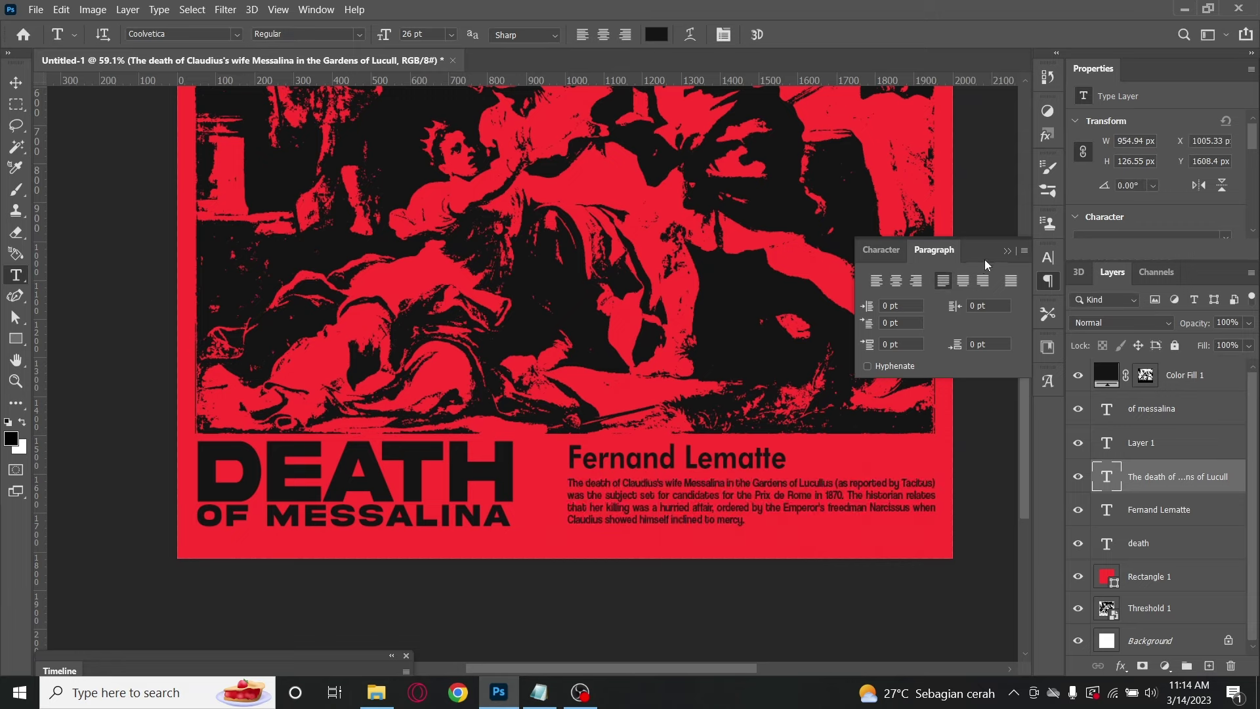
pyautogui.click(1008, 252)
# - Add a 70 pt Code 128 barcode text layer to the right of the artist's name
pyautogui.scroll(-2, 735, 467)
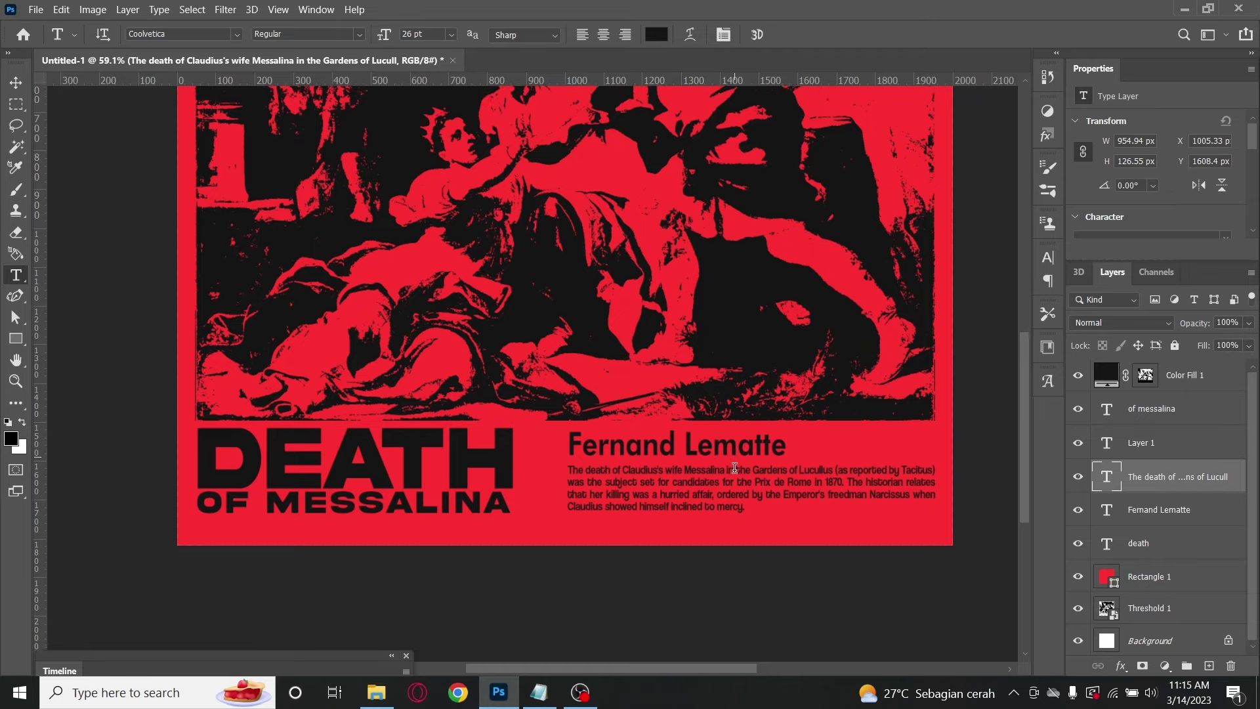
pyautogui.scroll(-1, 734, 467)
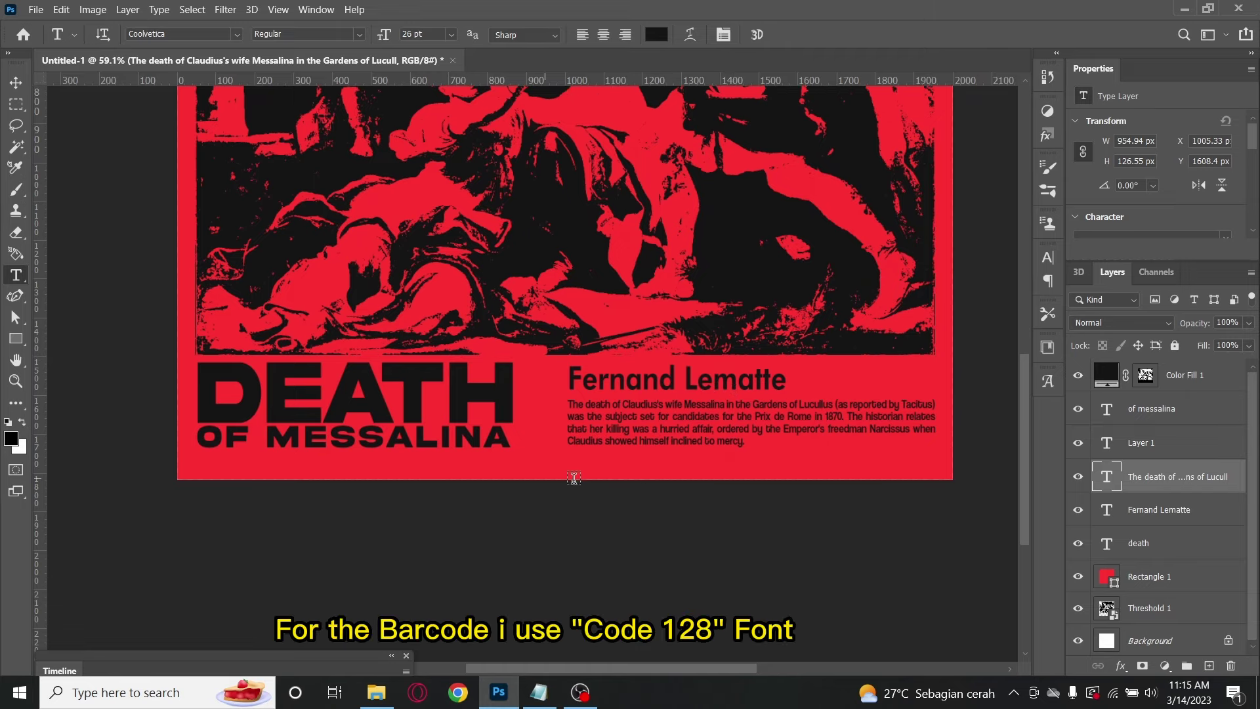
pyautogui.click(554, 469)
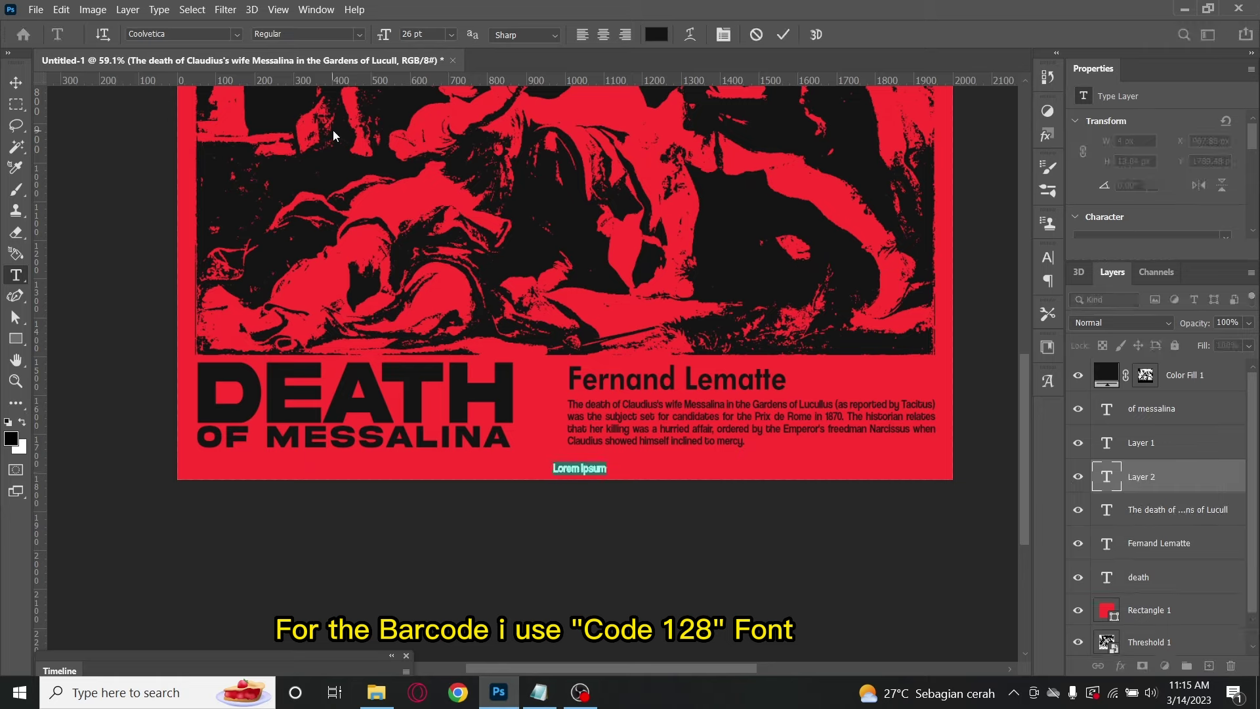
pyautogui.click(237, 34)
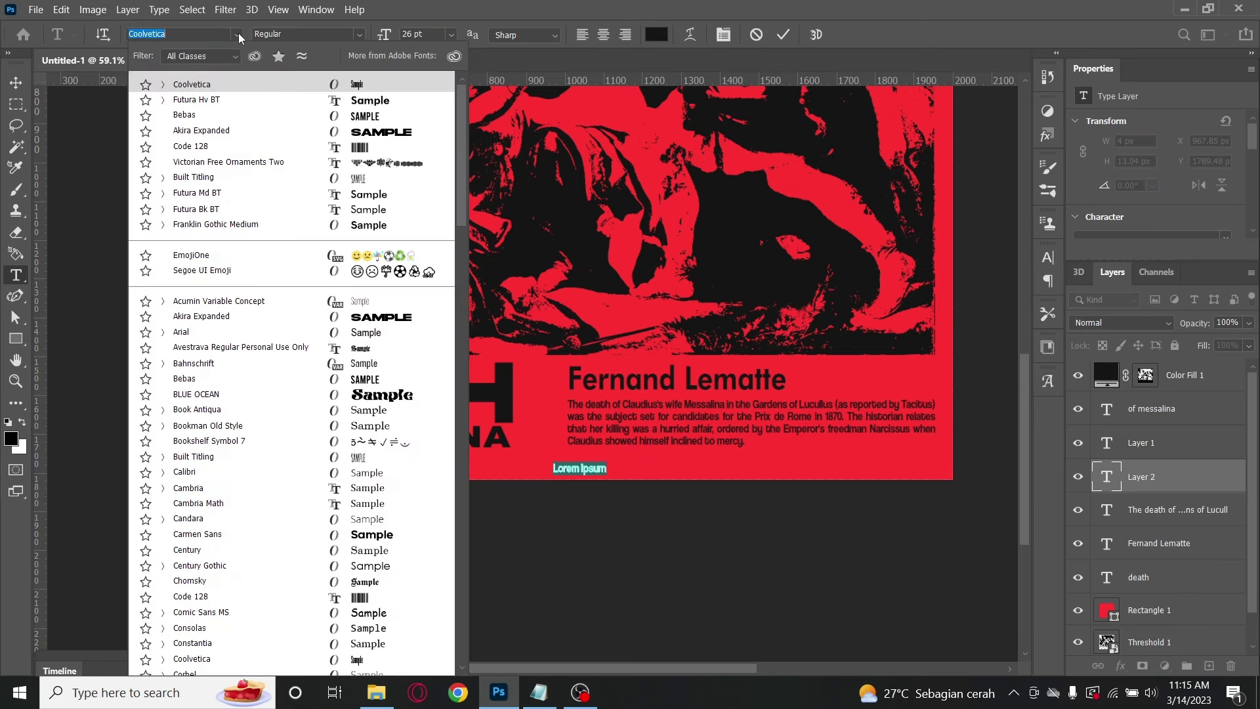
pyautogui.click(305, 145)
pyautogui.click(404, 39)
pyautogui.write('7')
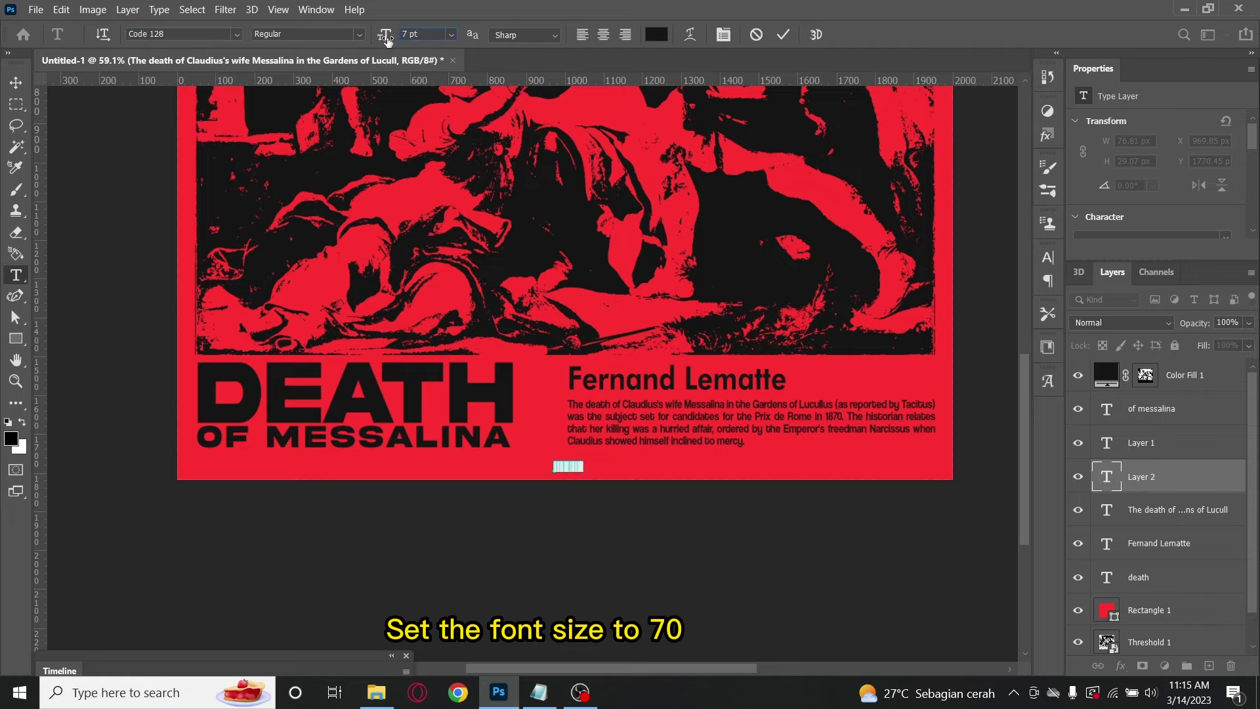
pyautogui.write('0')
pyautogui.press('Return')
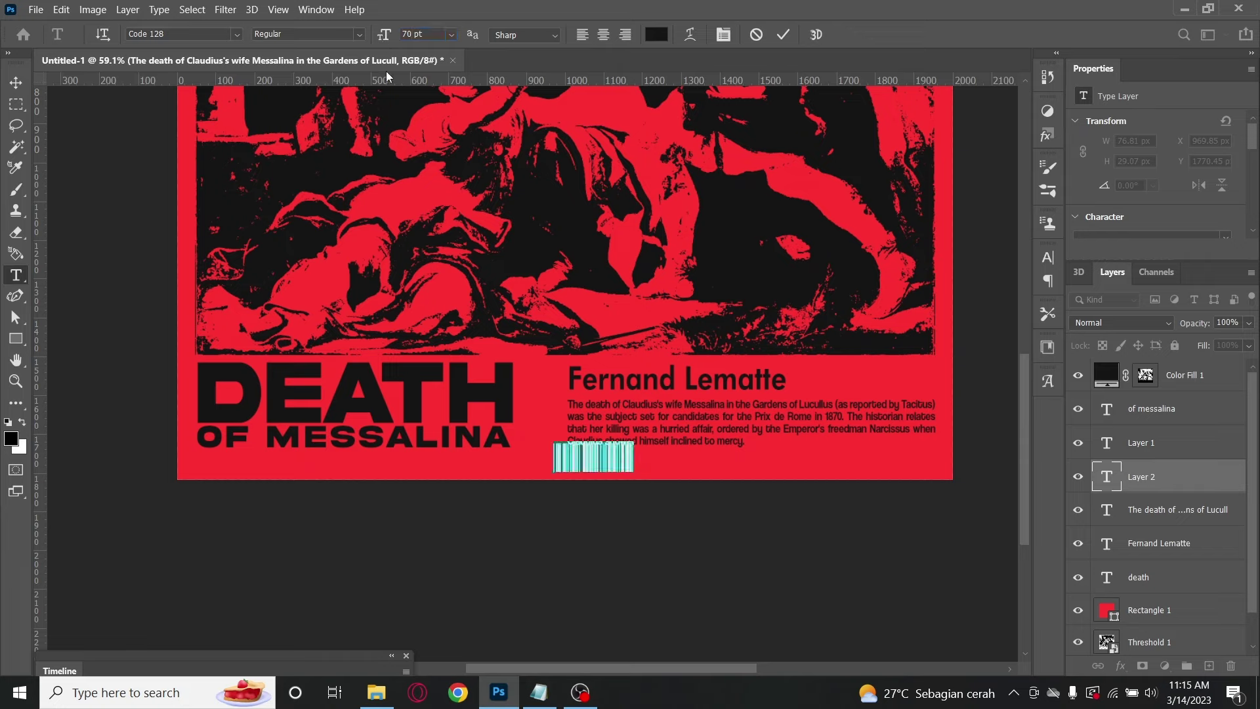
pyautogui.moveTo(578, 487)
pyautogui.mouseDown()
pyautogui.moveTo(894, 404)
pyautogui.moveTo(880, 405)
pyautogui.mouseUp()
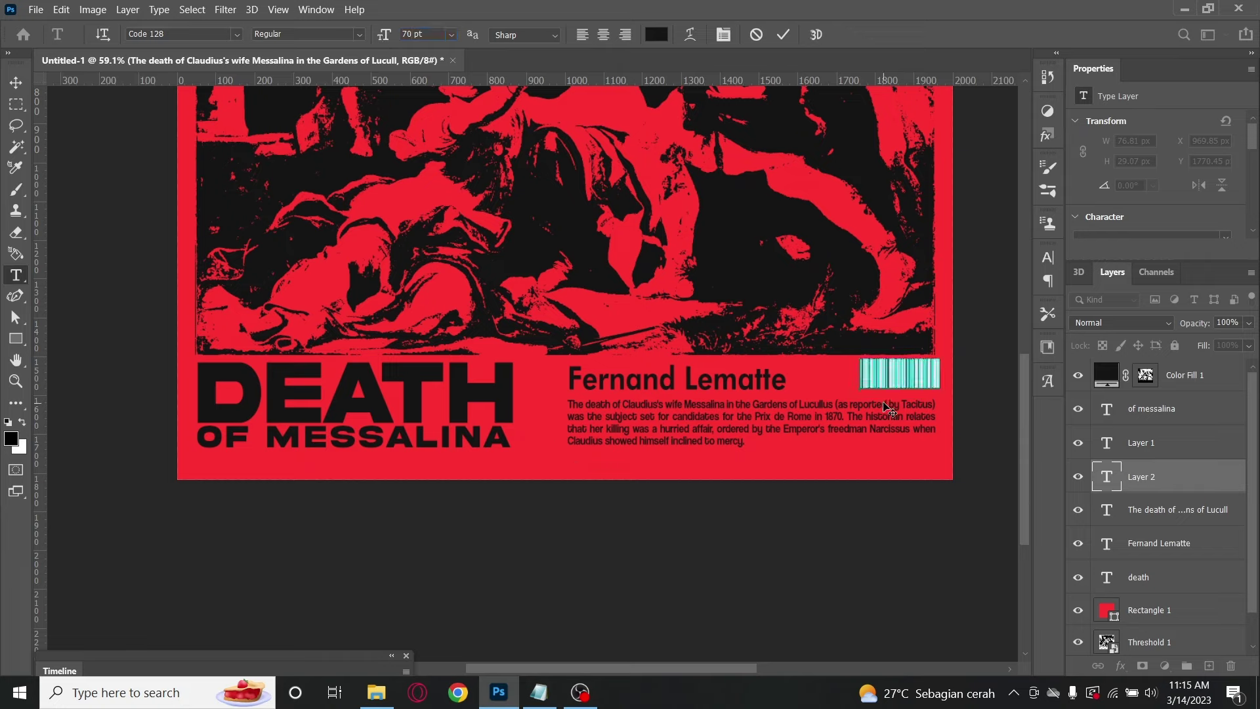
pyautogui.click(778, 38)
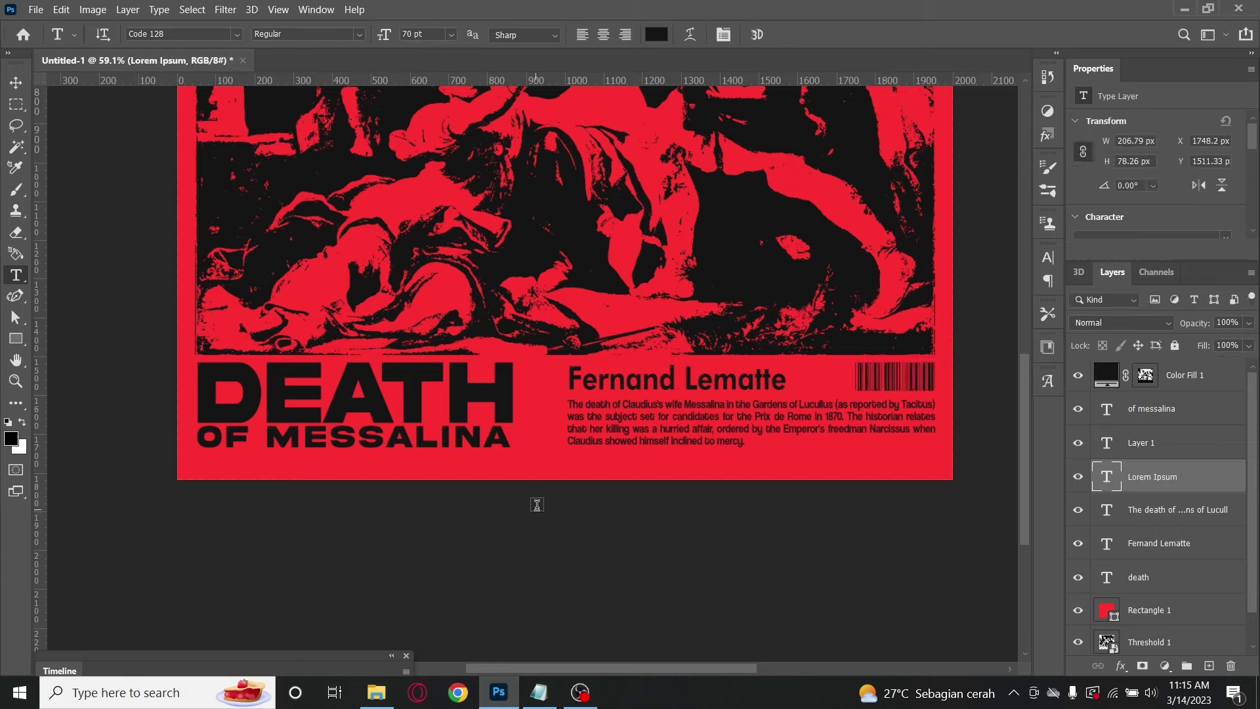
# - Create an empty text layer below the paragraph using the Victorian Free Ornaments Two font
pyautogui.click(549, 462)
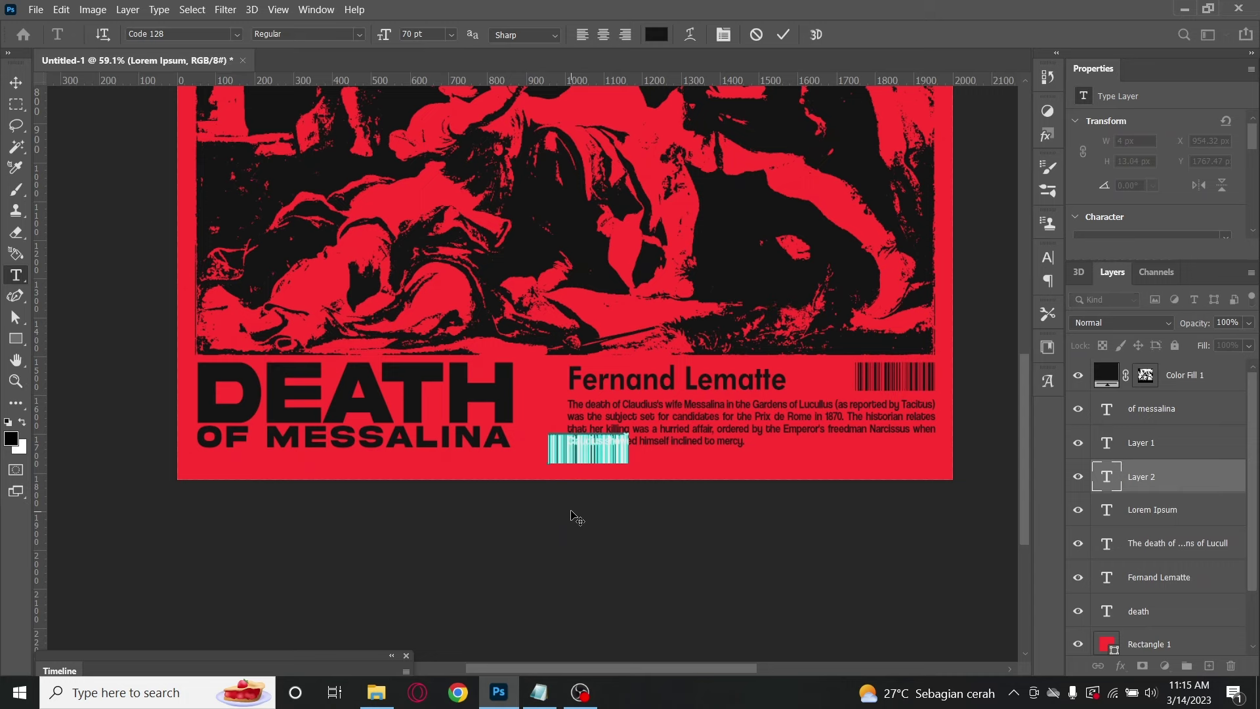
pyautogui.press('BackSpace')
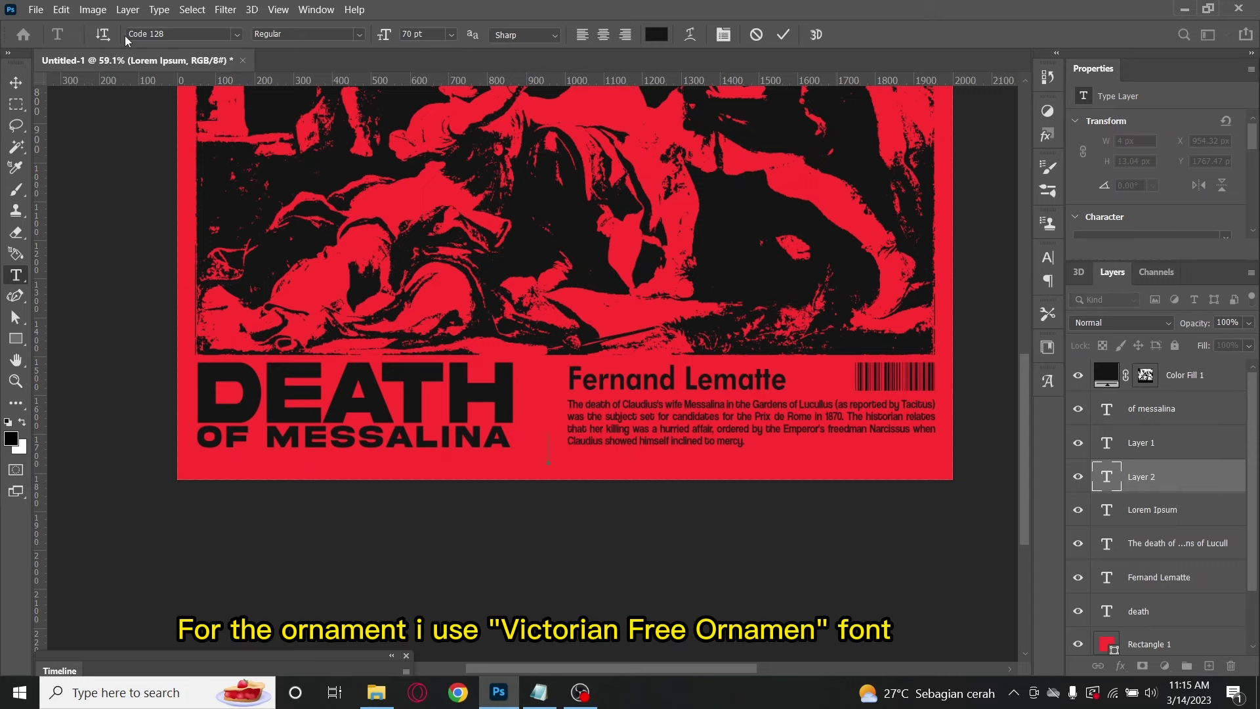
pyautogui.click(235, 35)
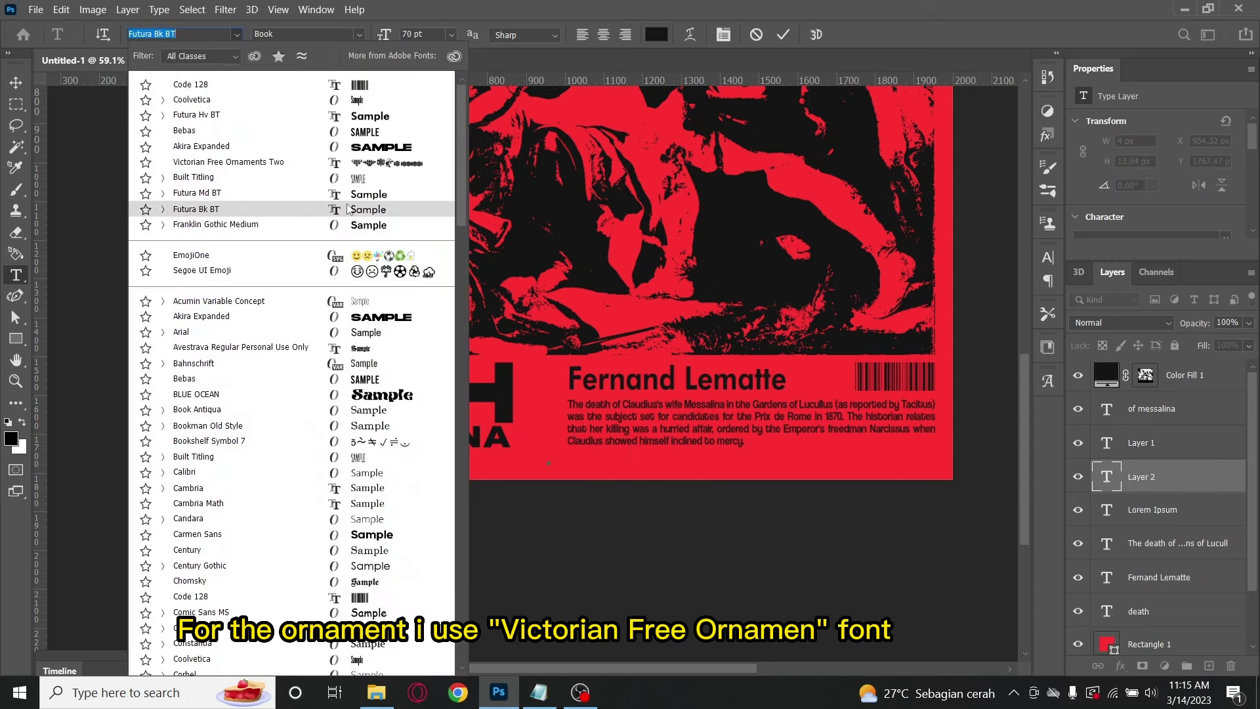
pyautogui.click(284, 167)
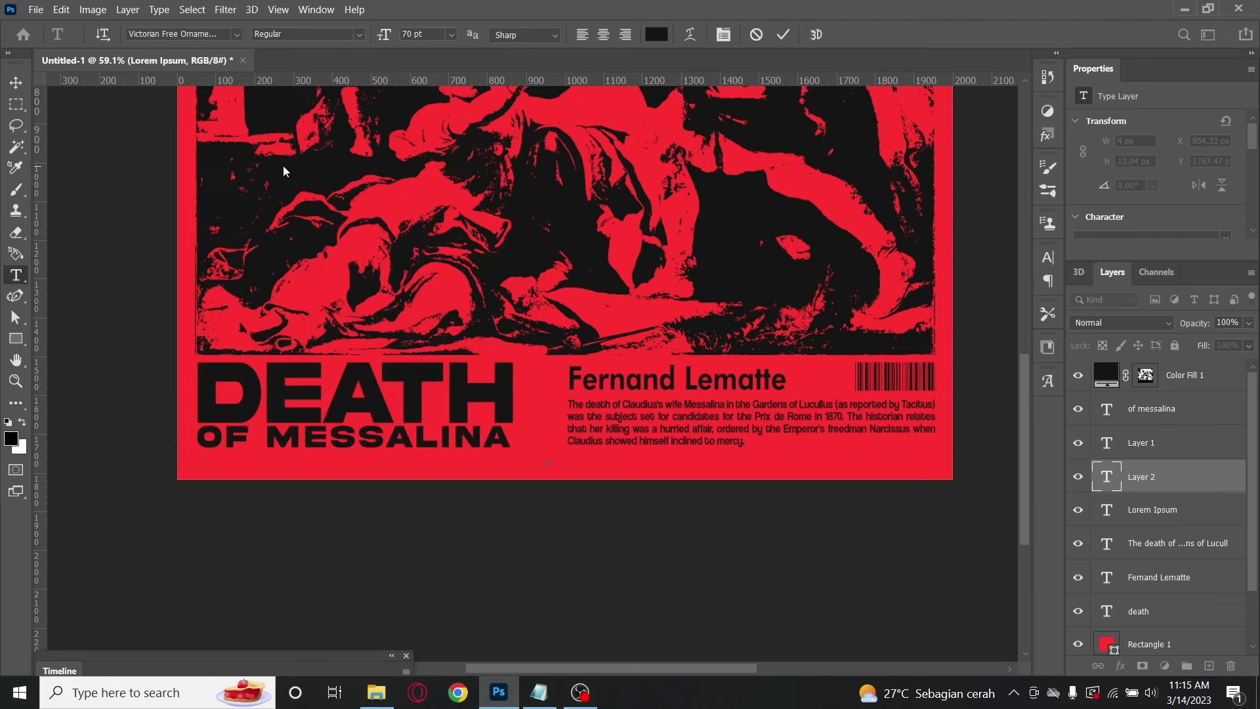
pyautogui.click(330, 14)
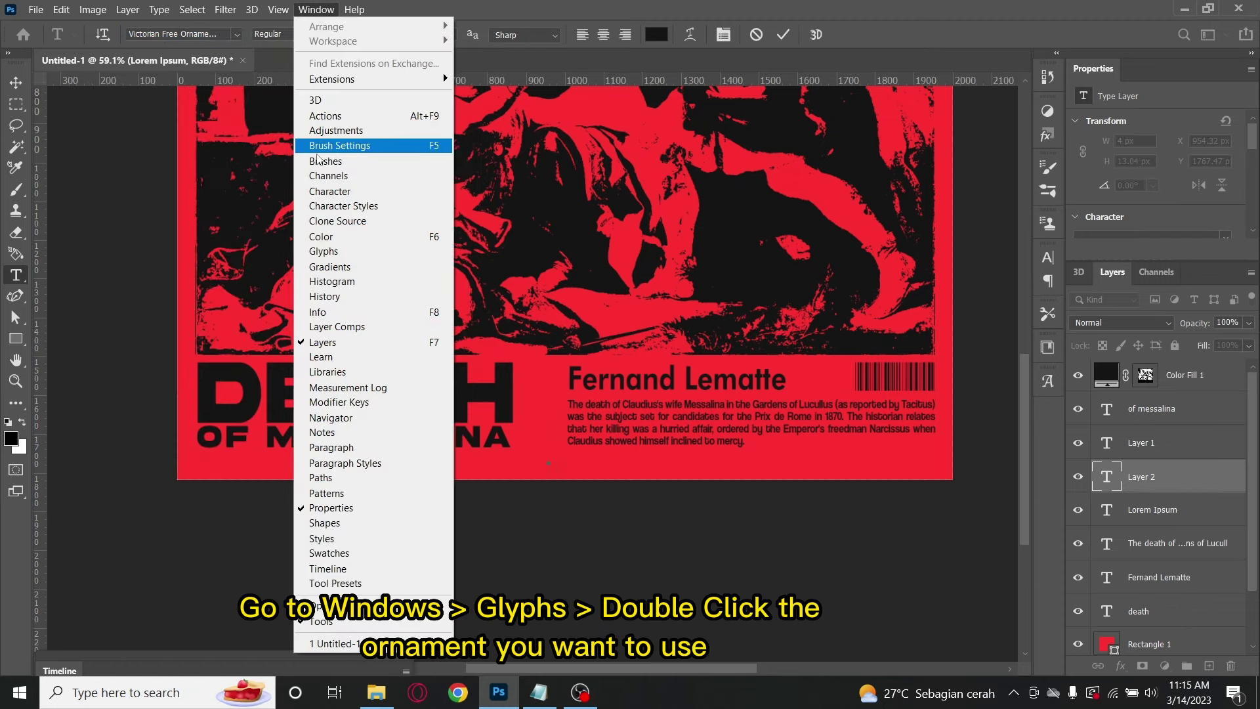
# - Insert a Victorian ornament glyph from the Glyphs panel into Layer 2 below the paragraph
pyautogui.click(330, 252)
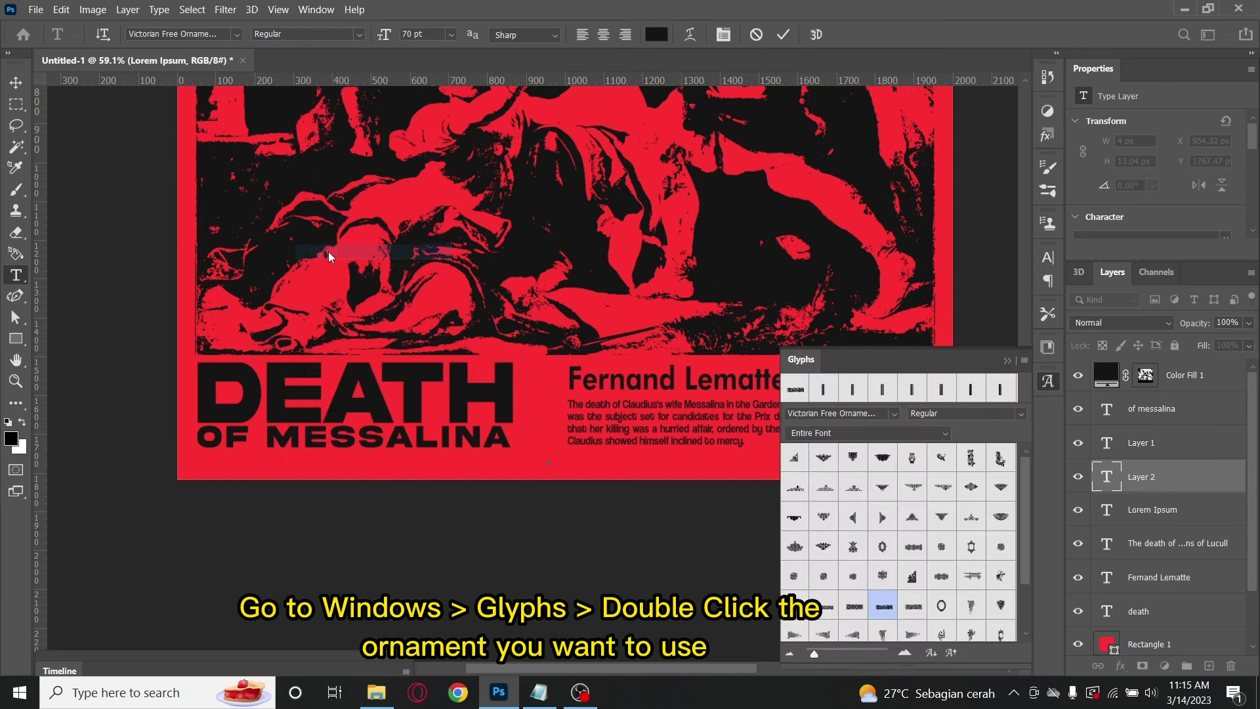
pyautogui.doubleClick(884, 607)
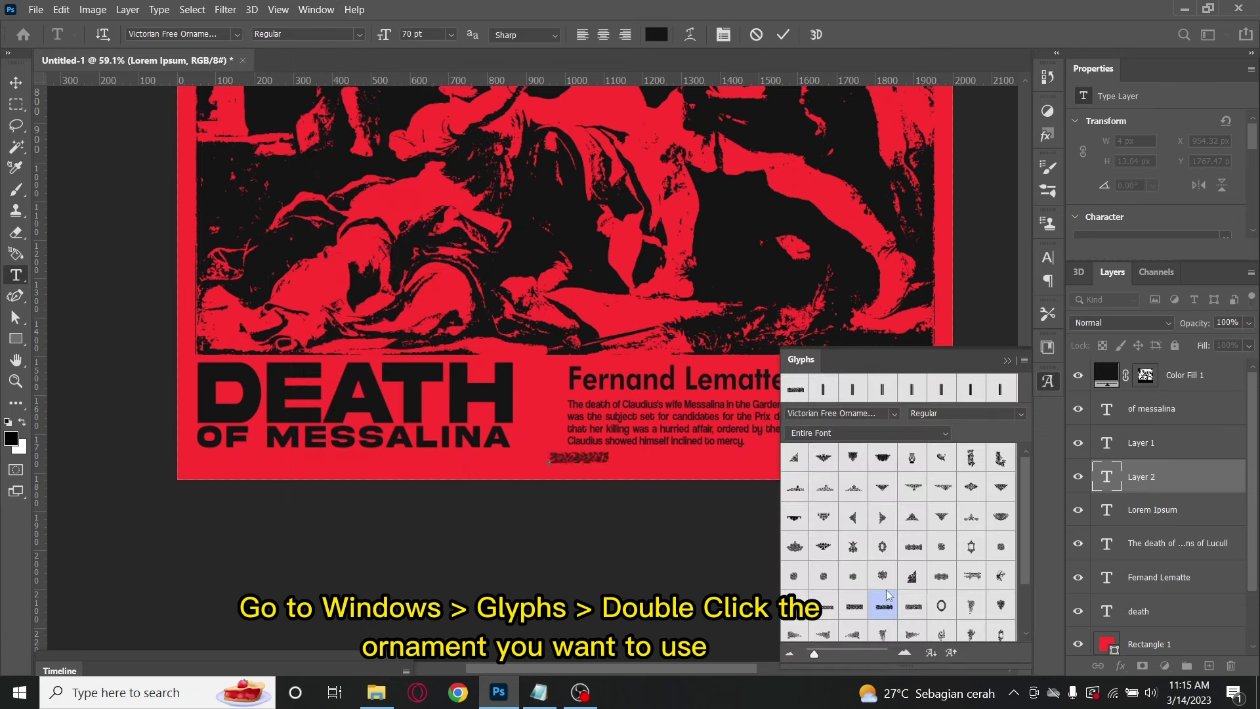
pyautogui.click(1007, 360)
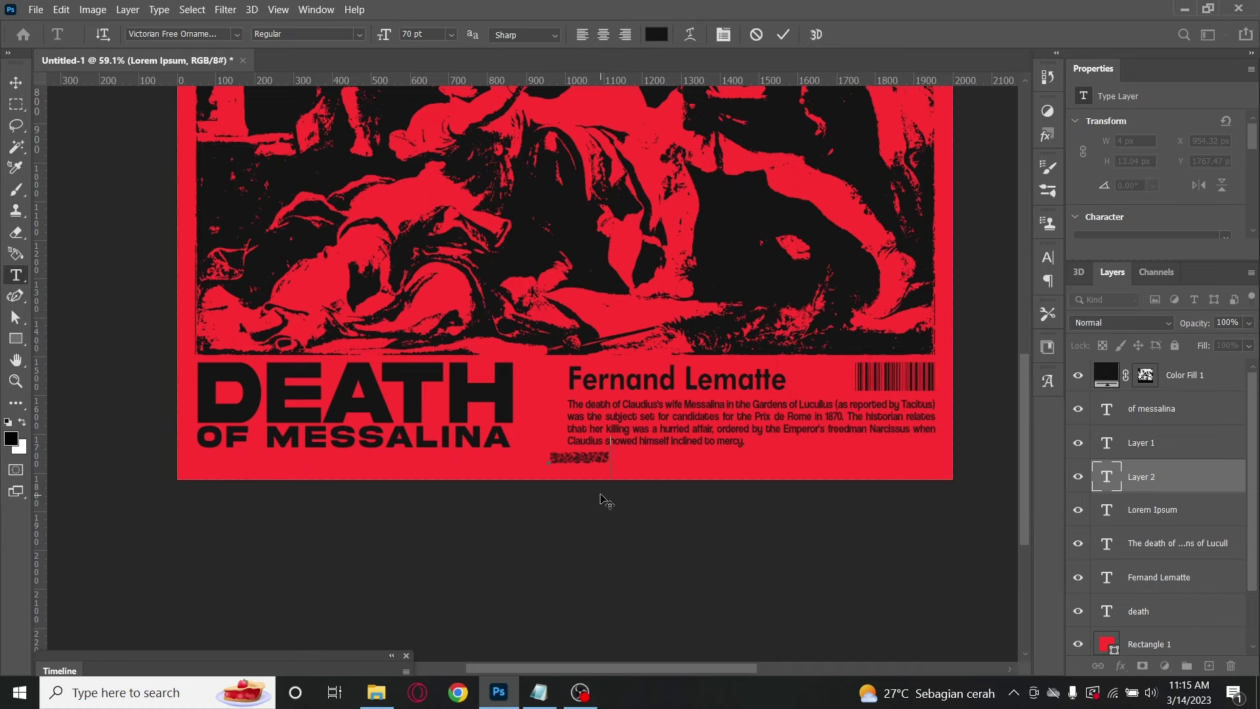
pyautogui.scroll(5, 592, 506)
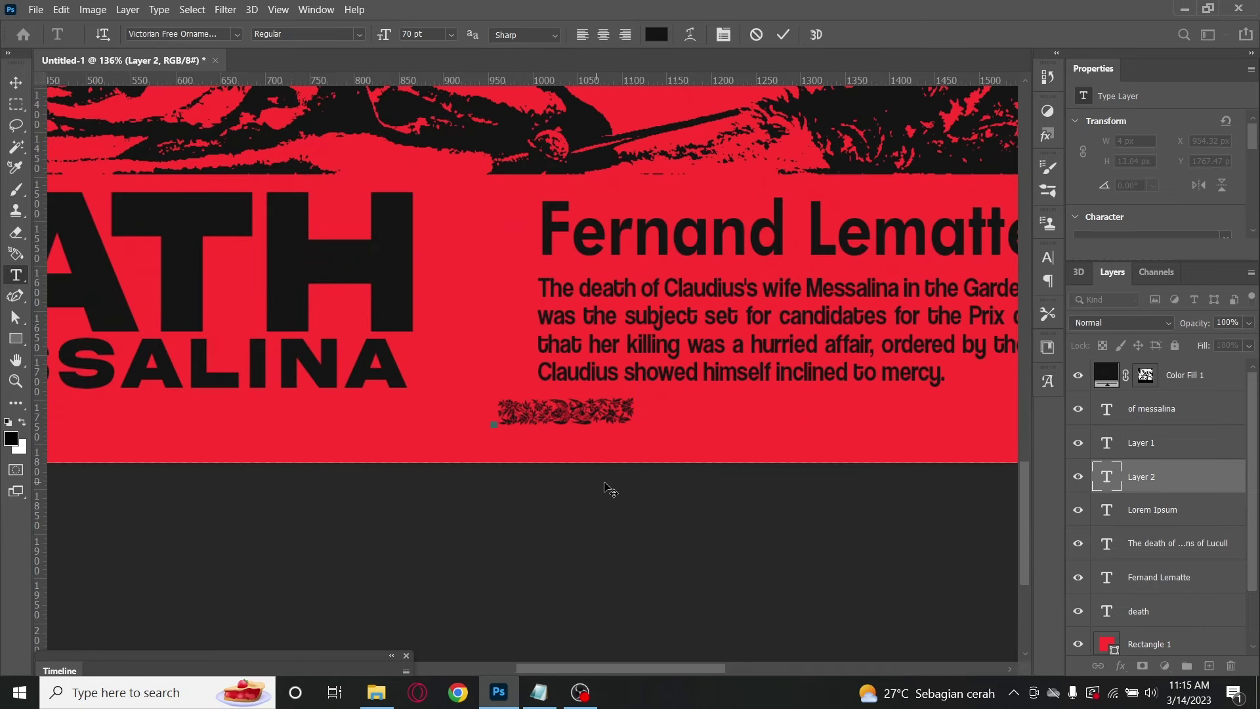
pyautogui.scroll(1, 620, 493)
pyautogui.hotkey('ctrl', 't')
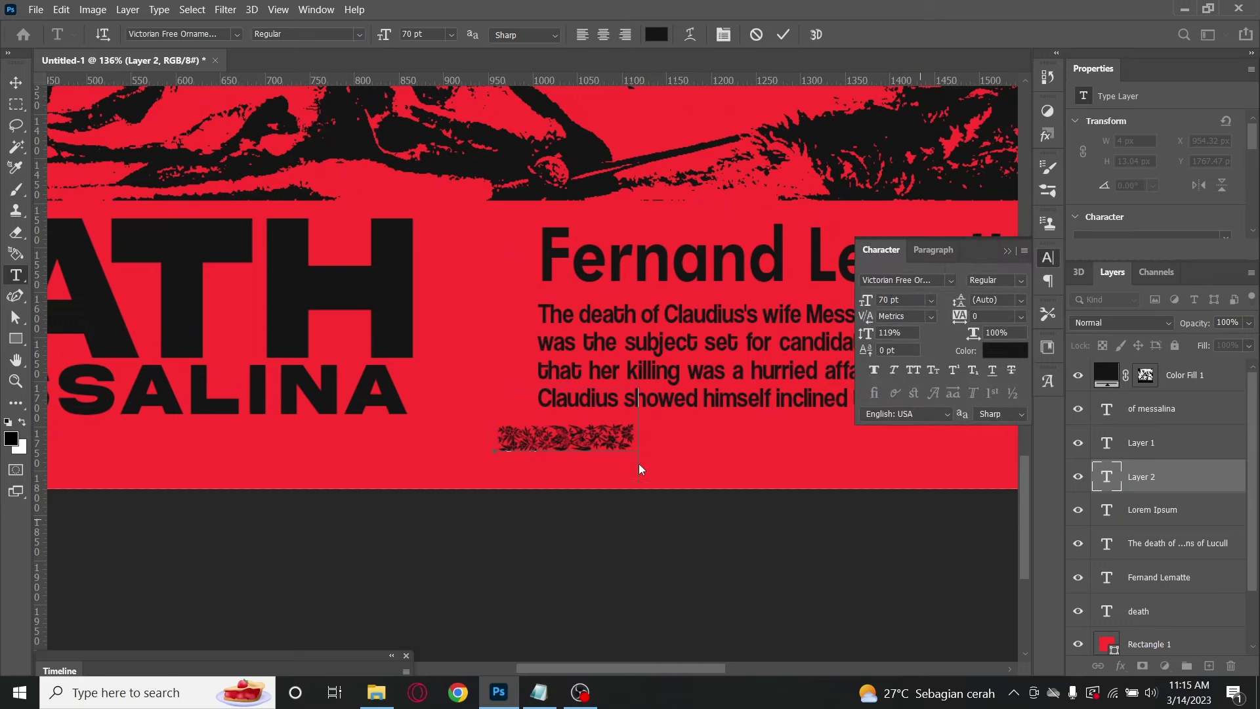
pyautogui.hotkey('ctrl', 't')
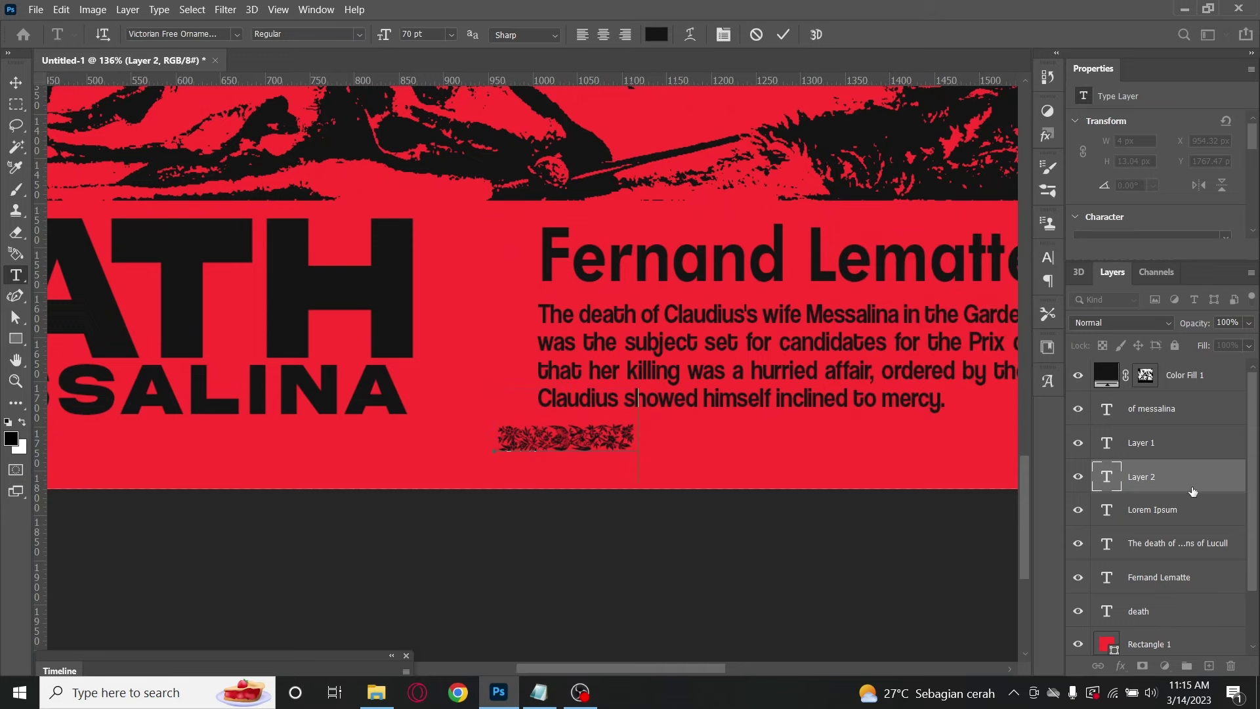
# - Rotate the ornament 90° clockwise, place it beside DEATH, and stretch it taller as a vertical divider
pyautogui.click(1193, 491)
pyautogui.hotkey('ctrl', 't')
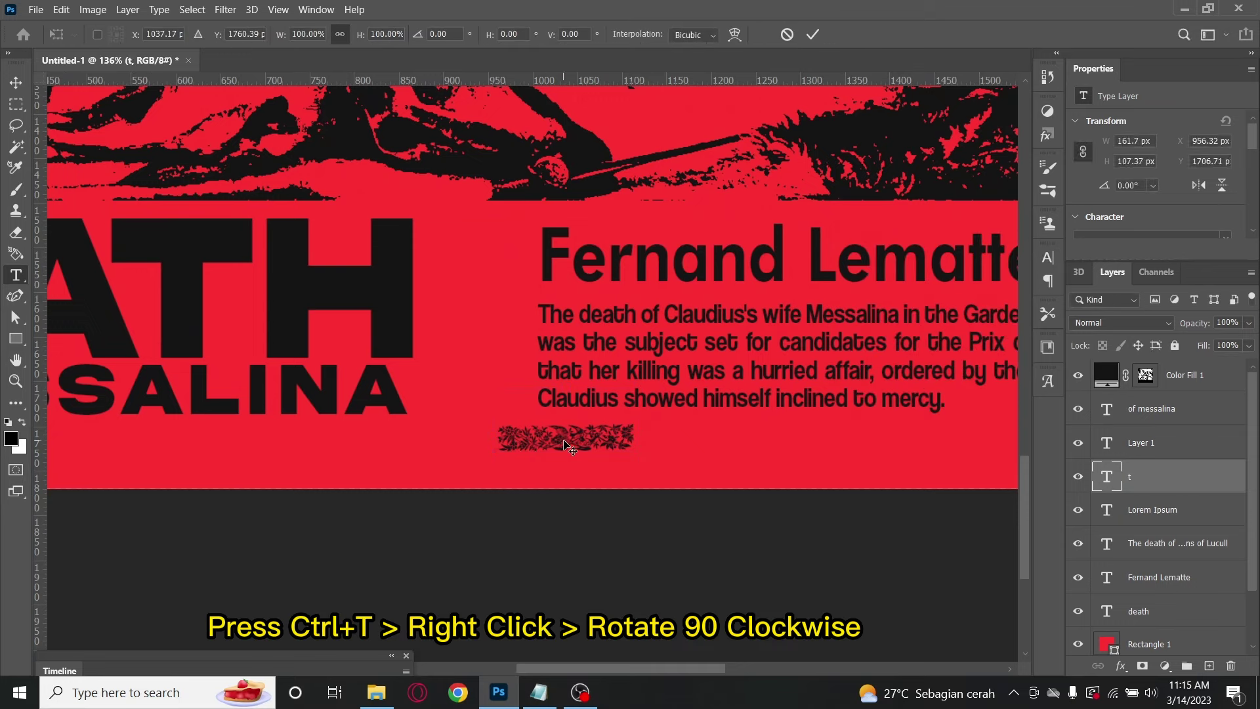
pyautogui.rightClick(565, 444)
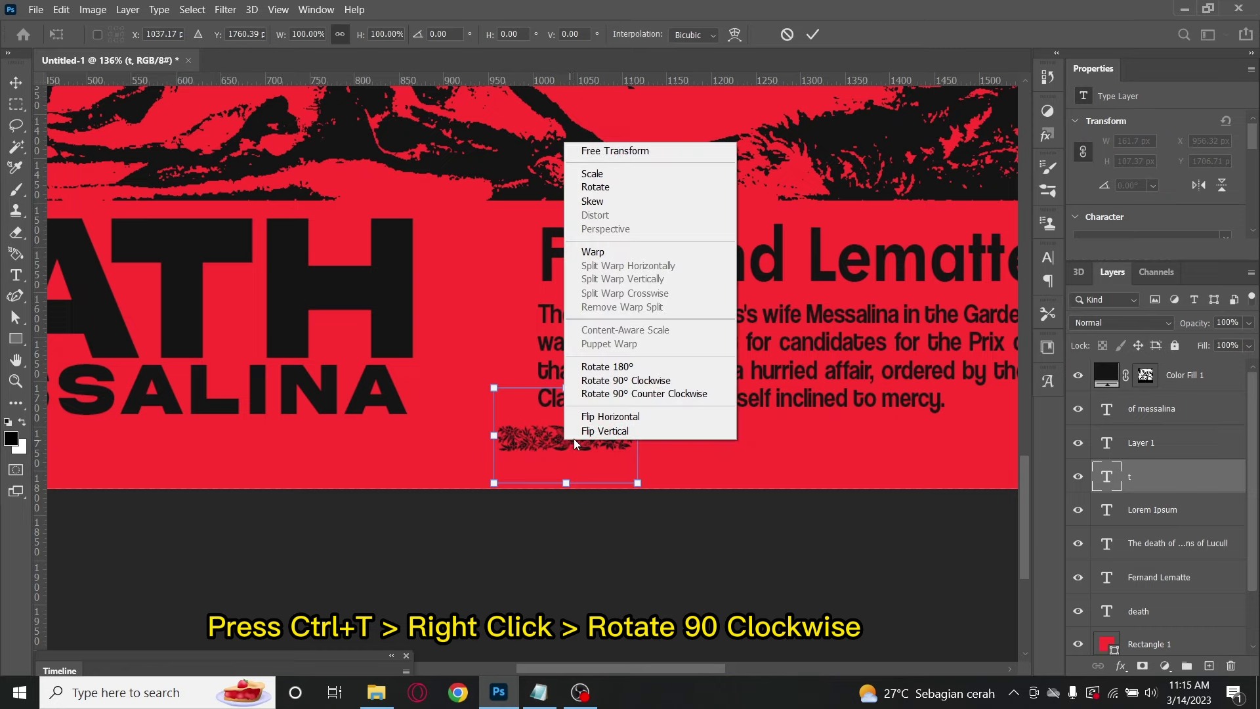
pyautogui.click(636, 382)
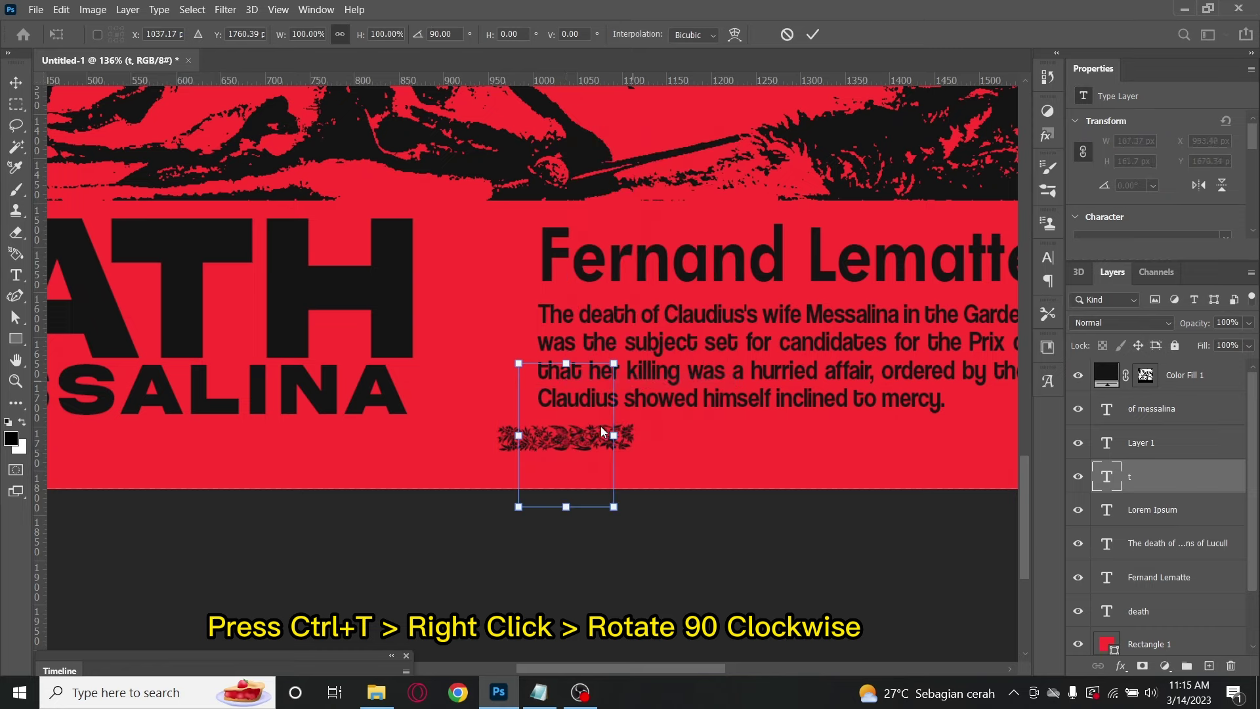
pyautogui.moveTo(559, 399)
pyautogui.mouseDown()
pyautogui.moveTo(476, 343)
pyautogui.moveTo(469, 300)
pyautogui.moveTo(479, 301)
pyautogui.mouseUp()
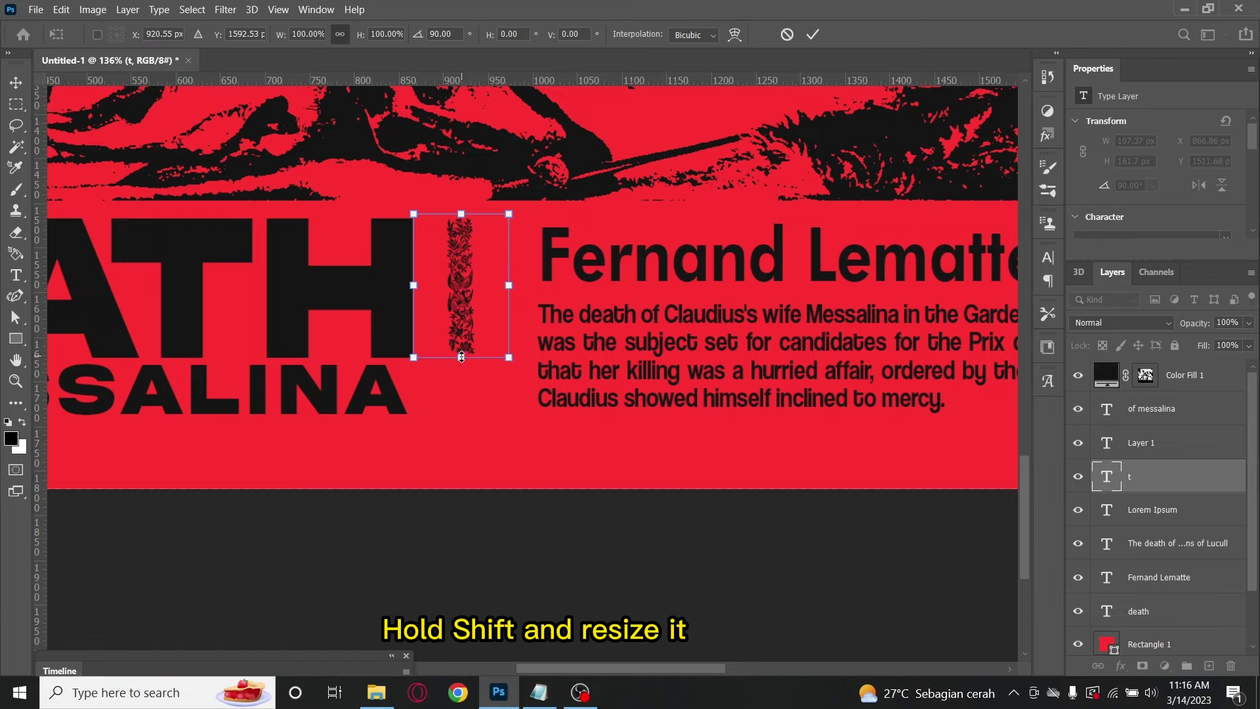
pyautogui.moveTo(462, 357)
pyautogui.mouseDown()
pyautogui.moveTo(459, 425)
pyautogui.moveTo(460, 415)
pyautogui.mouseUp()
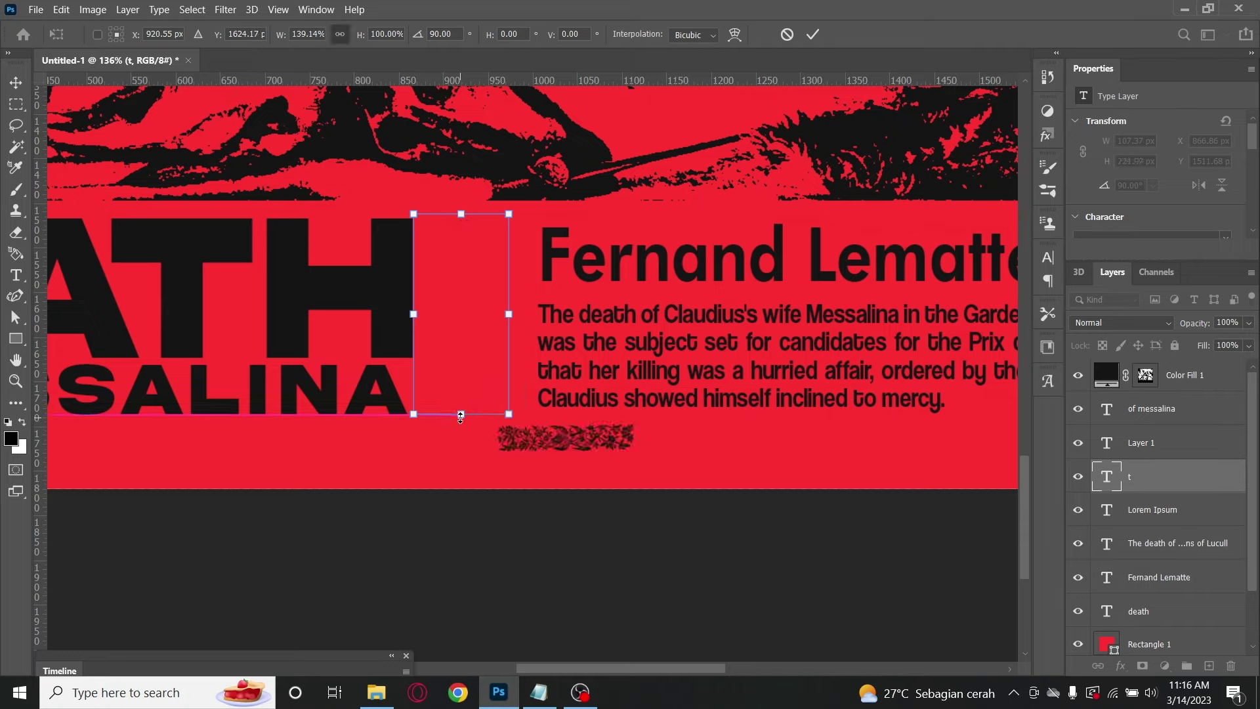
pyautogui.click(814, 34)
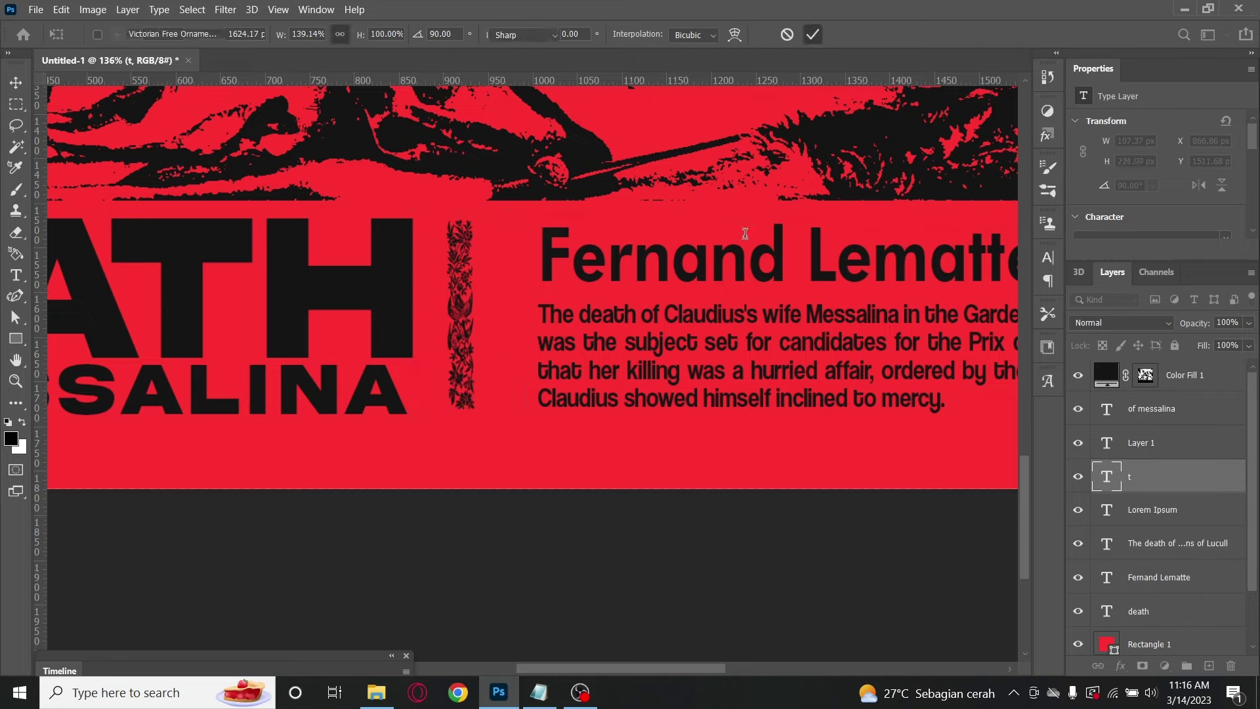
pyautogui.scroll(-1, 709, 336)
pyautogui.scroll(-1, 710, 337)
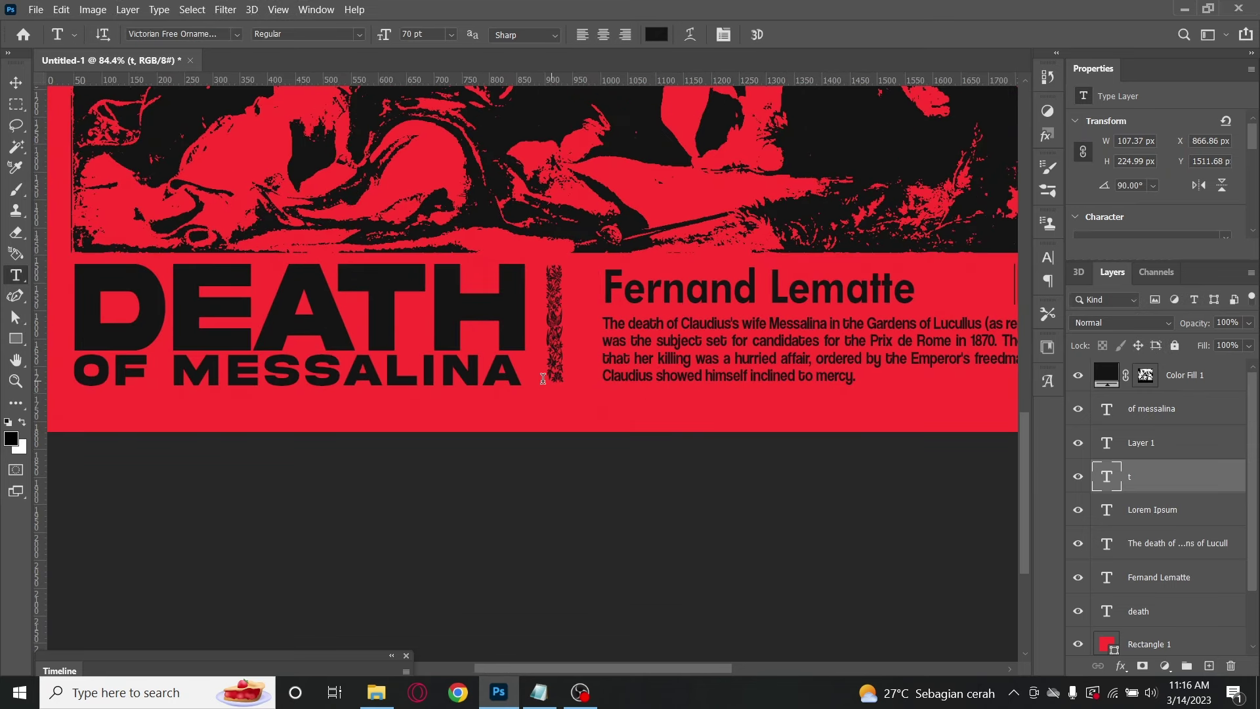
# - Add a vertical guide at the title's left edge and a horizontal guide at the text band's top
pyautogui.scroll(-1, 517, 422)
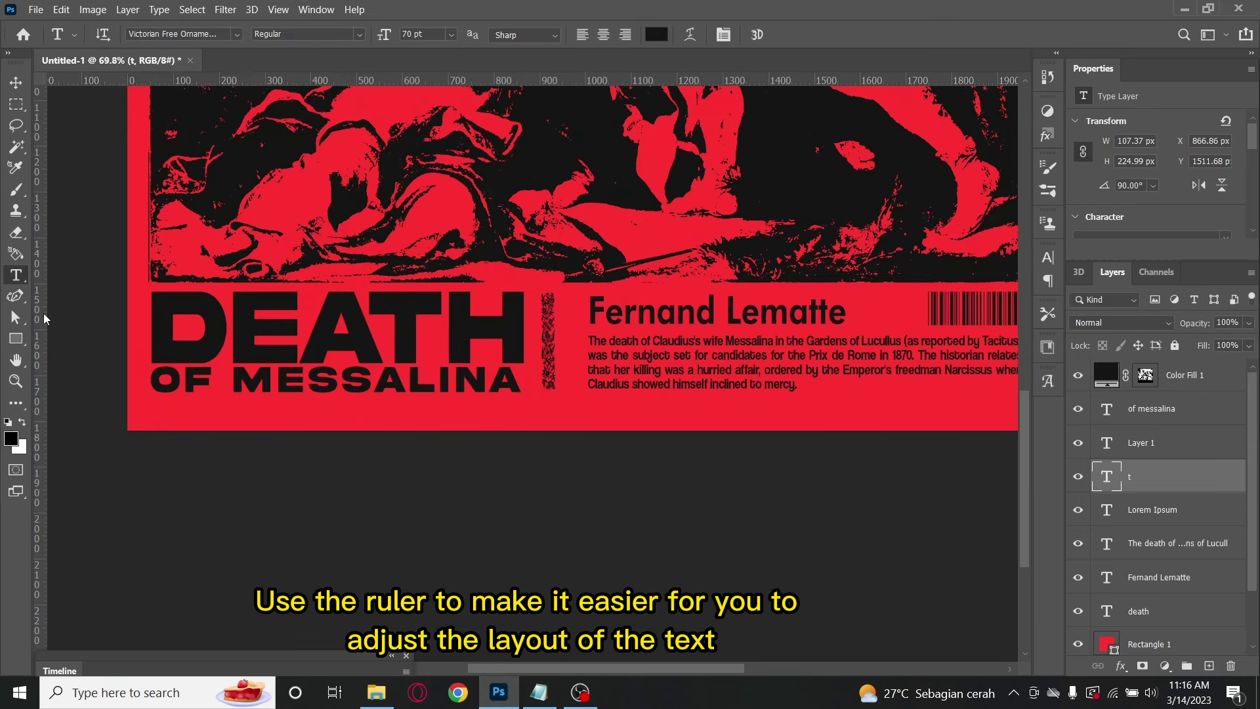
pyautogui.moveTo(40, 309); pyautogui.dragTo(117, 321)
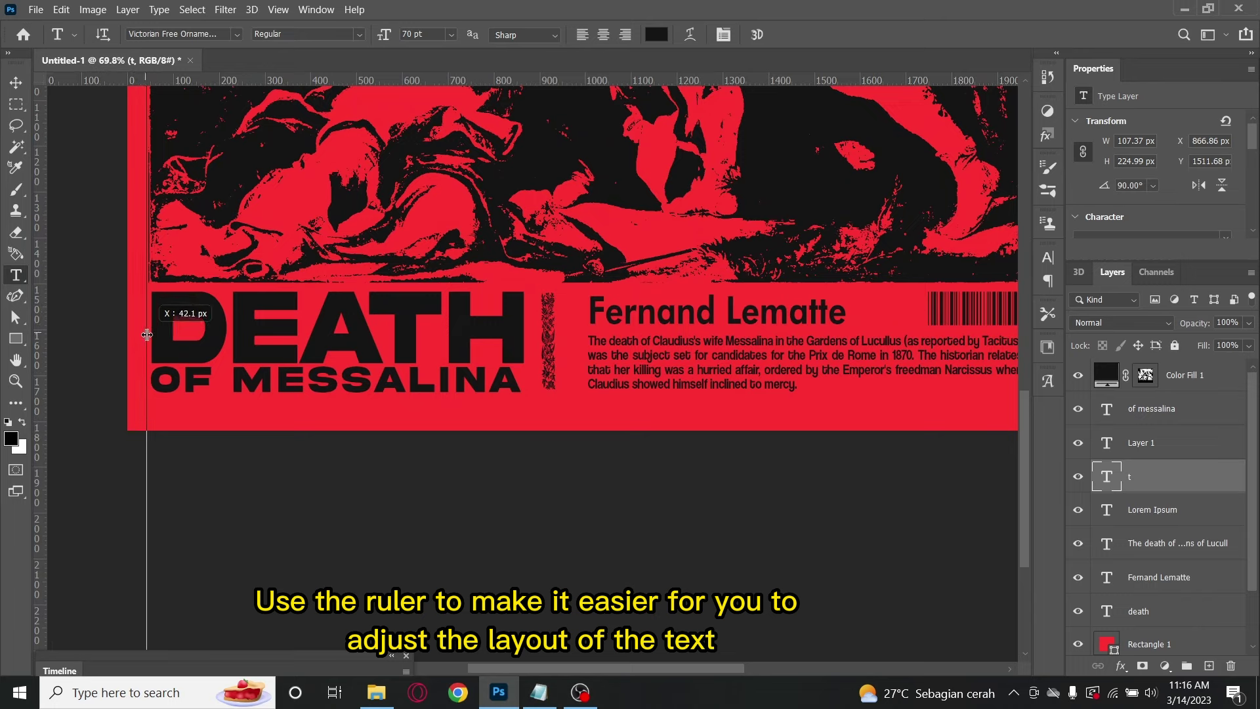
pyautogui.moveTo(143, 330); pyautogui.dragTo(149, 336)
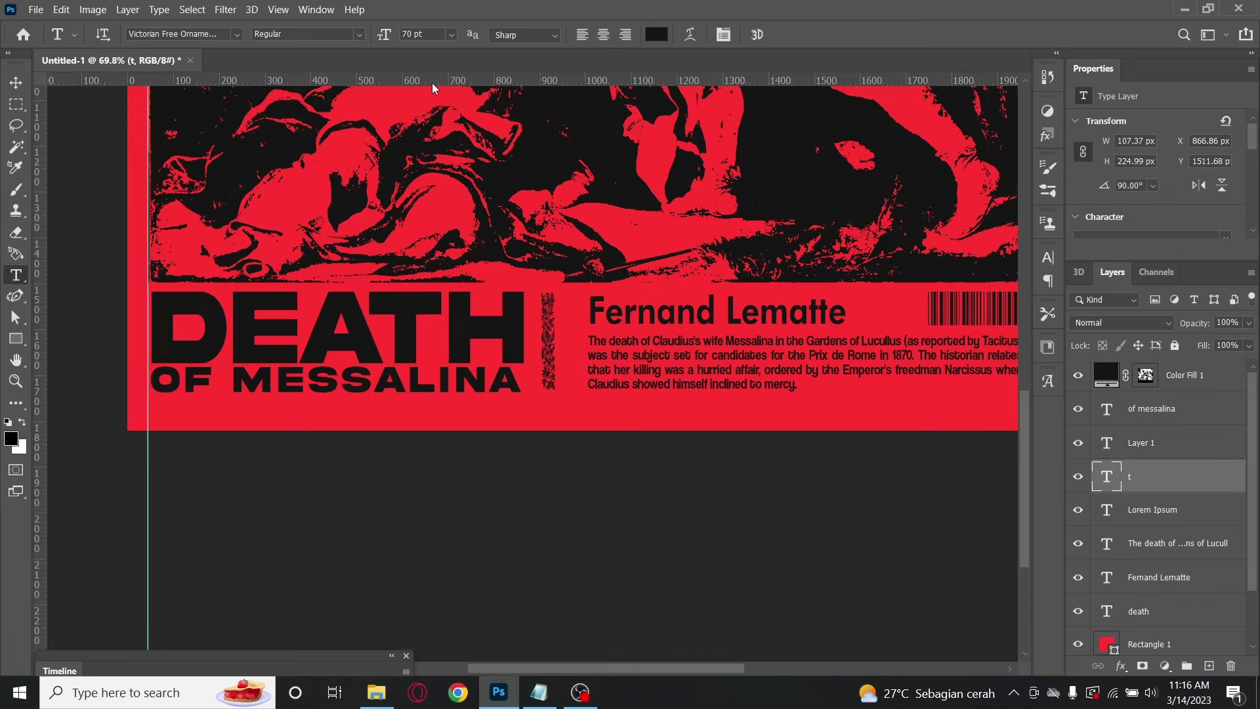
pyautogui.moveTo(428, 89); pyautogui.dragTo(437, 301)
pyautogui.moveTo(1176, 617); pyautogui.dragTo(1193, 572)
# - Align the DEATH OF MESSALINA title and the artist name to the new guides
pyautogui.hotkey('ctrl', 't')
pyautogui.moveTo(392, 338); pyautogui.dragTo(394, 348)
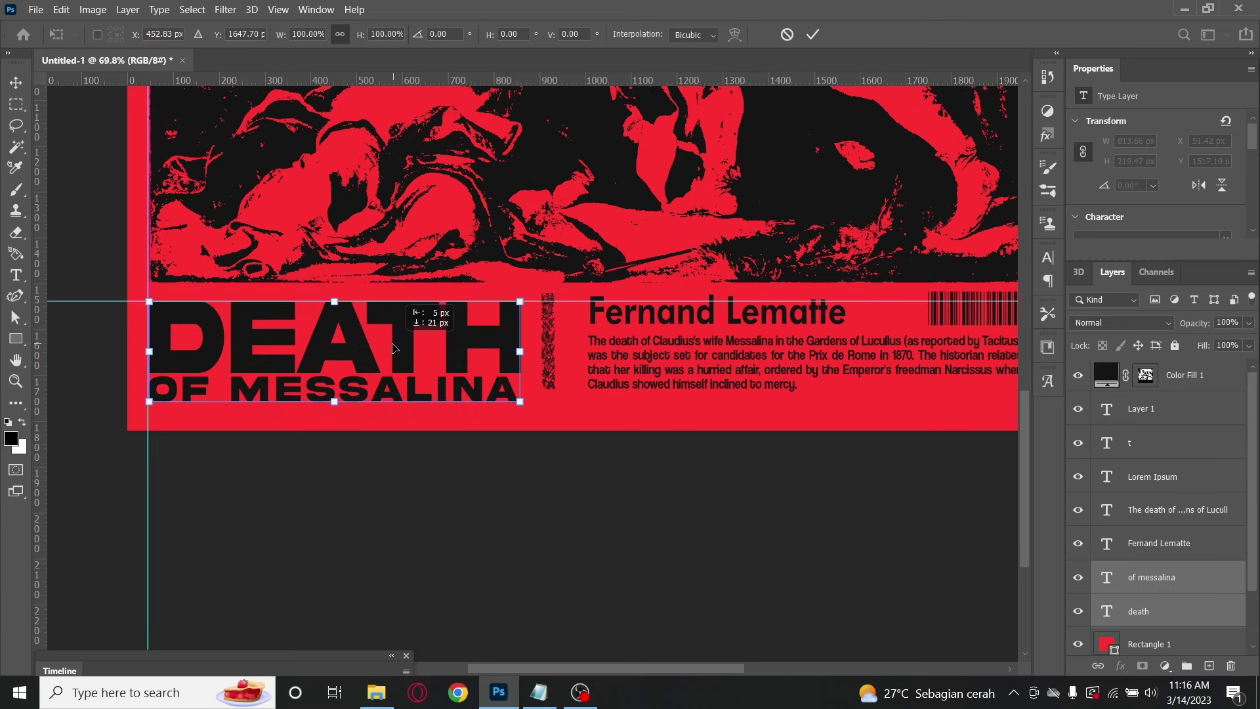
pyautogui.press('Return')
pyautogui.click(1159, 543)
pyautogui.hotkey('ctrl', 't')
pyautogui.moveTo(654, 318); pyautogui.dragTo(655, 320)
pyautogui.scroll(5, 655, 320)
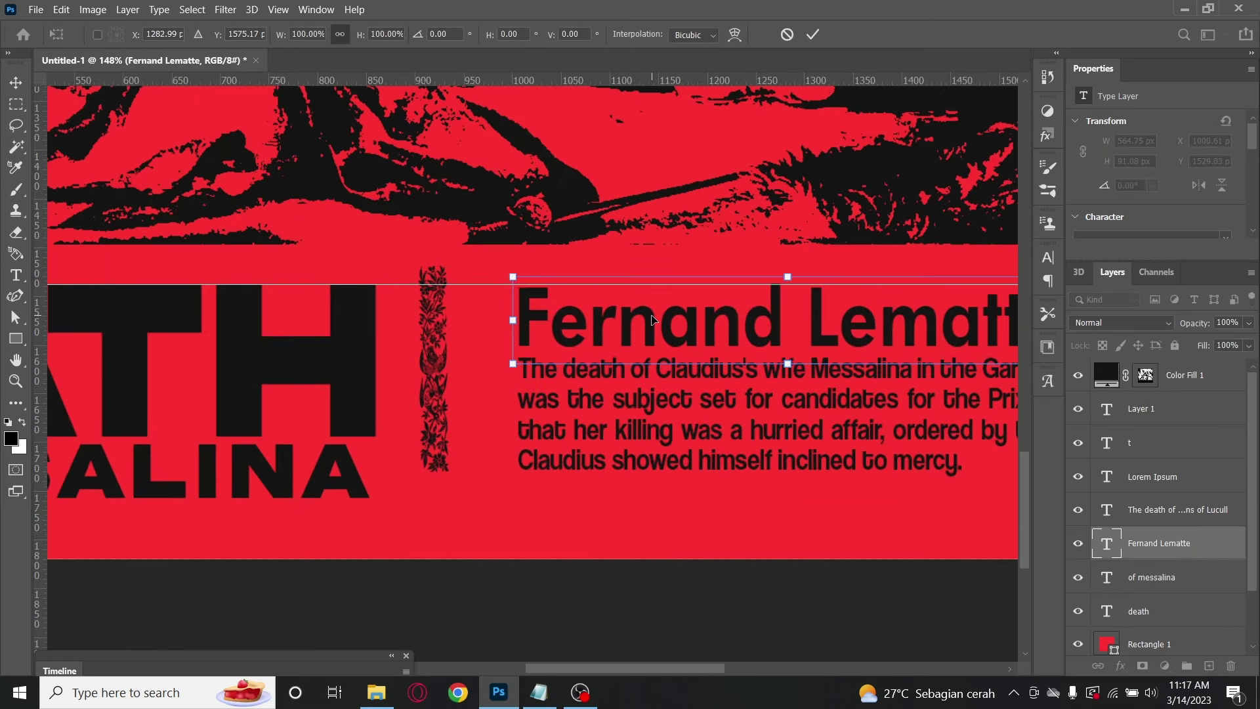
pyautogui.press('Return')
# - Align the ornament's top with the guide and nudge the paragraph slightly lower
pyautogui.click(435, 341)
pyautogui.hotkey('ctrl', 't')
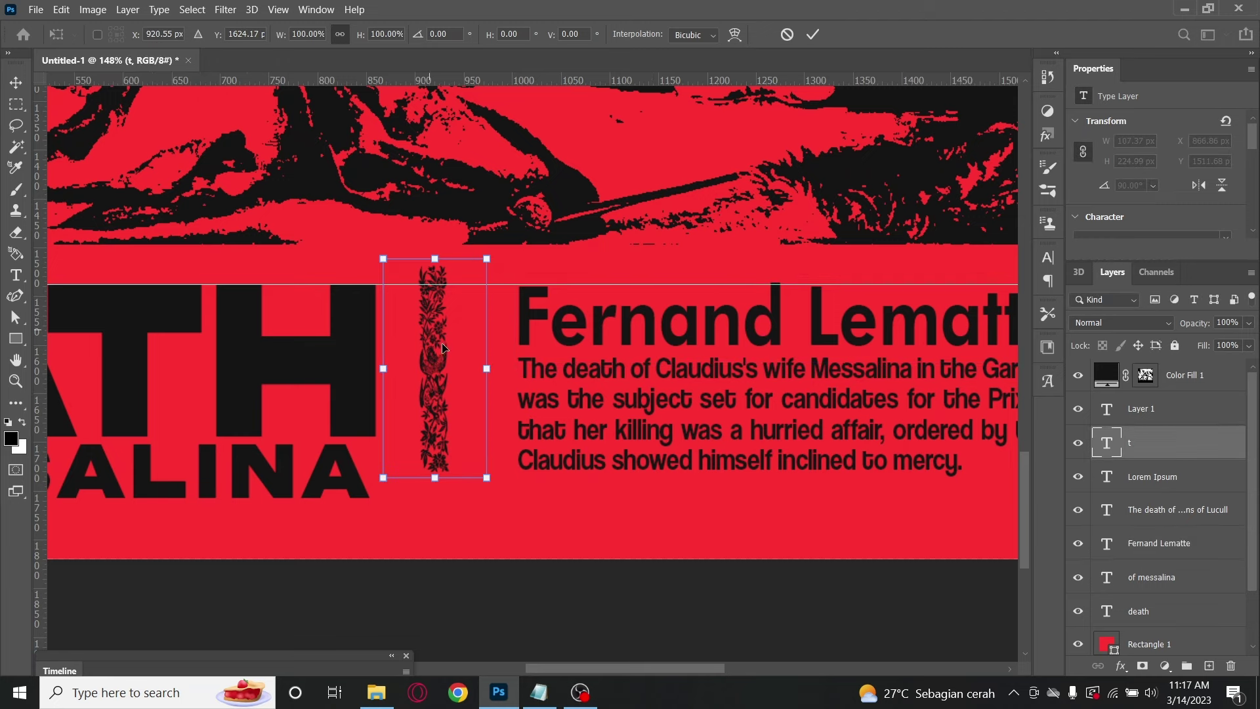
pyautogui.moveTo(443, 348); pyautogui.dragTo(450, 360)
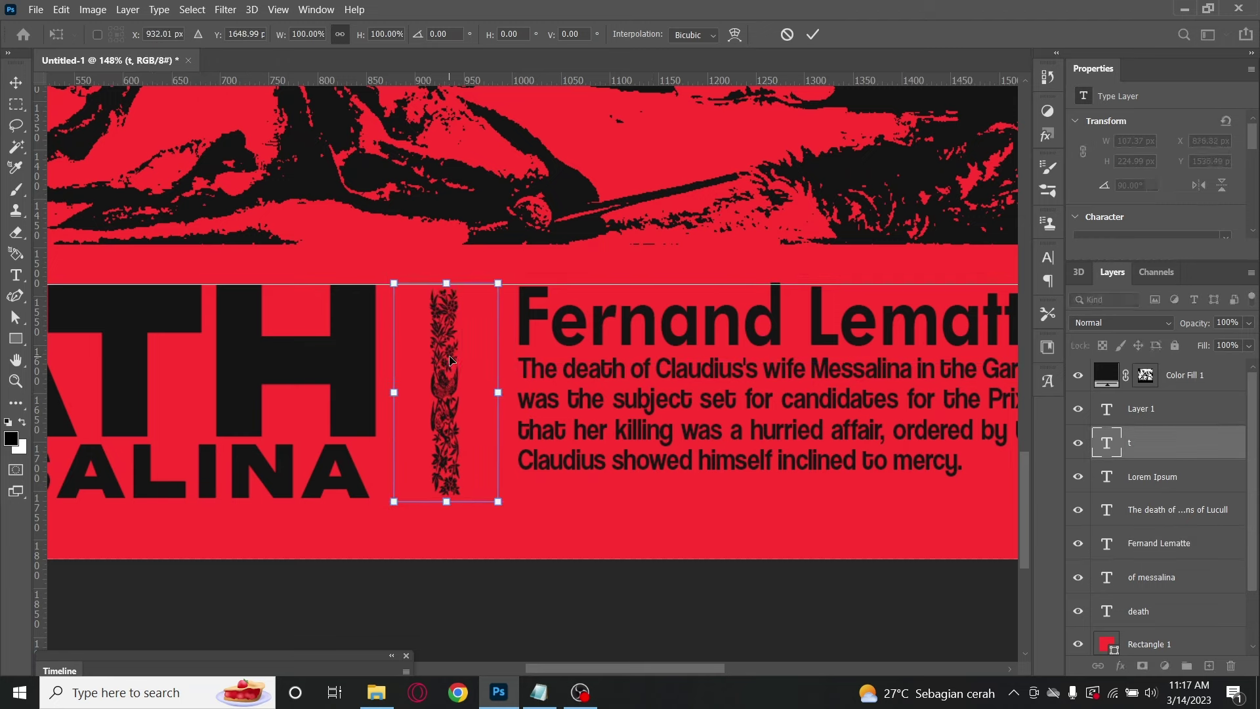
pyautogui.press('Return')
pyautogui.click(624, 367)
pyautogui.hotkey('ctrl', 't')
pyautogui.moveTo(624, 367); pyautogui.dragTo(624, 381)
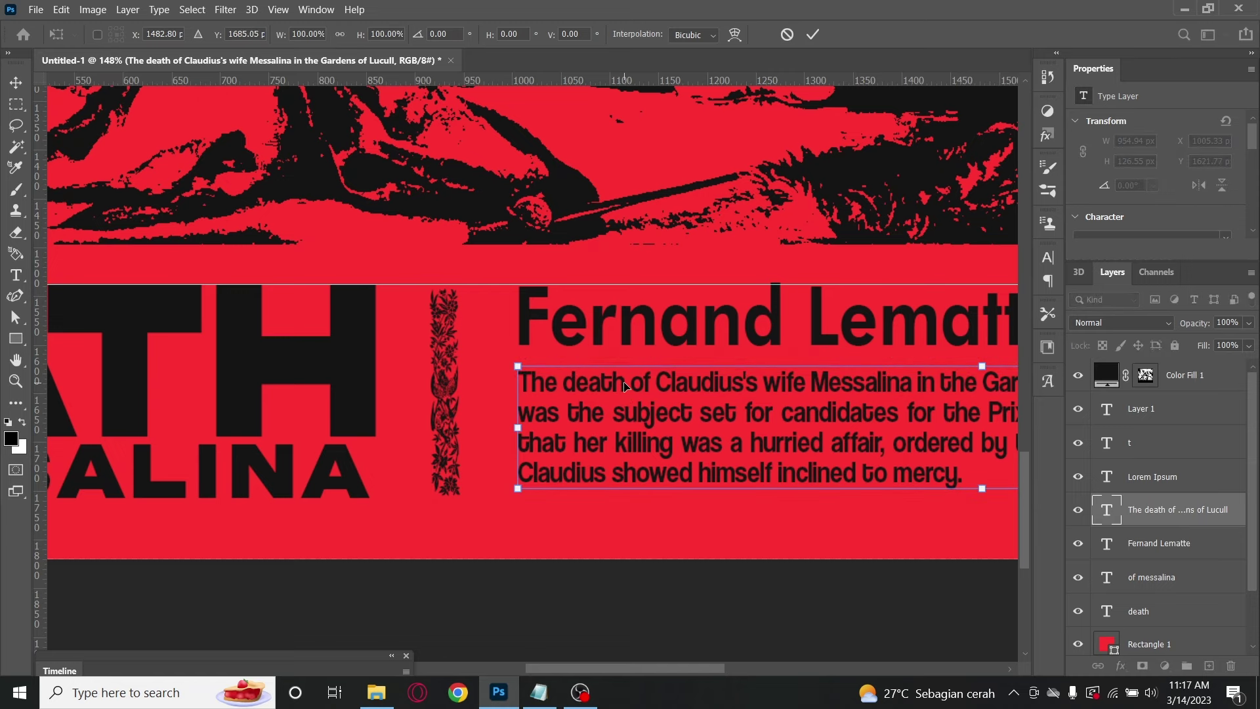
pyautogui.hotkey('shift', 'Down')
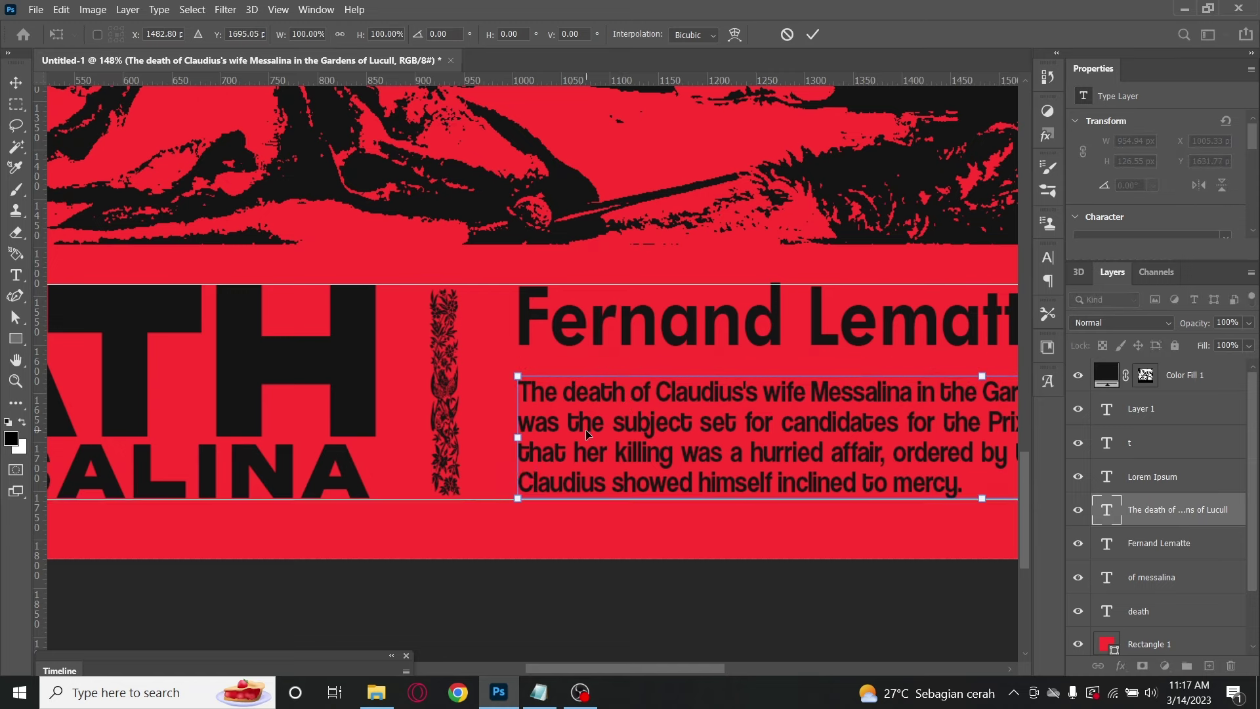
pyautogui.press('Return')
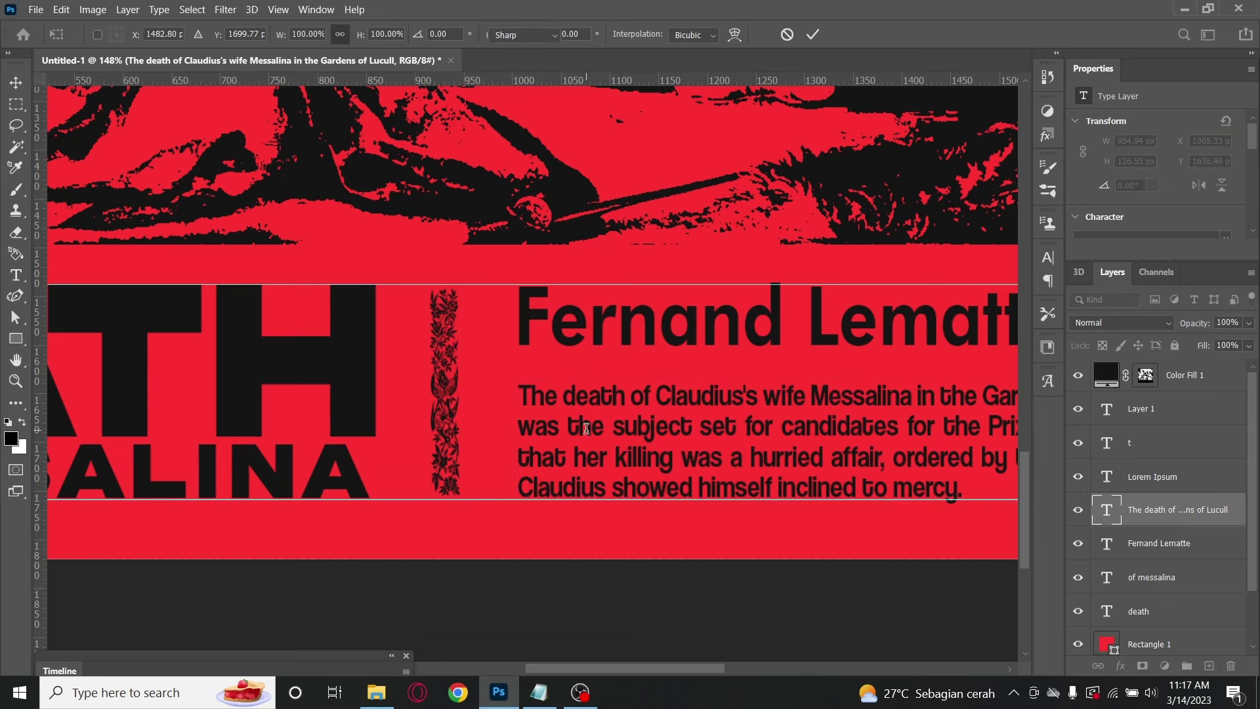
# - Move the barcode onto the top guide and shorten it to 62.38 px high
pyautogui.scroll(-1, 586, 429)
pyautogui.scroll(-3, 585, 430)
pyautogui.scroll(4, 930, 295)
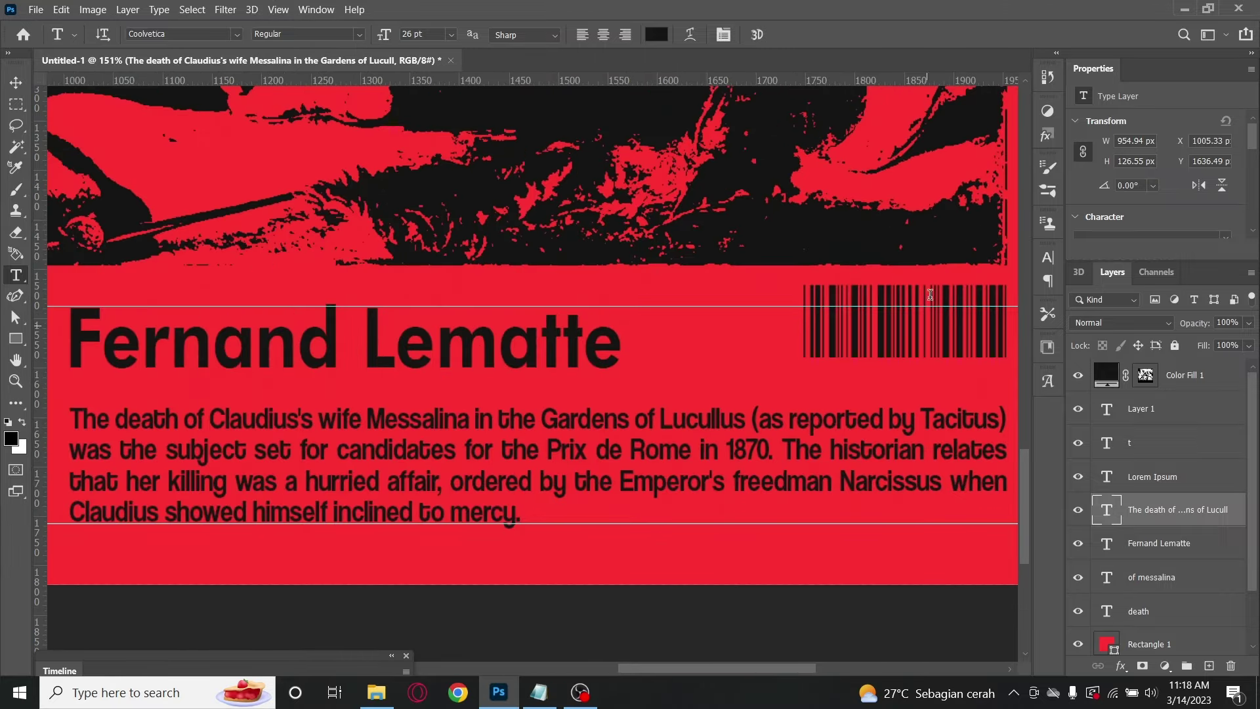
pyautogui.click(1182, 479)
pyautogui.press('v')
pyautogui.moveTo(893, 336); pyautogui.dragTo(904, 369)
pyautogui.hotkey('ctrl', 't')
pyautogui.press('Return')
# - Remove the guide above the title
pyautogui.scroll(-2, 814, 401)
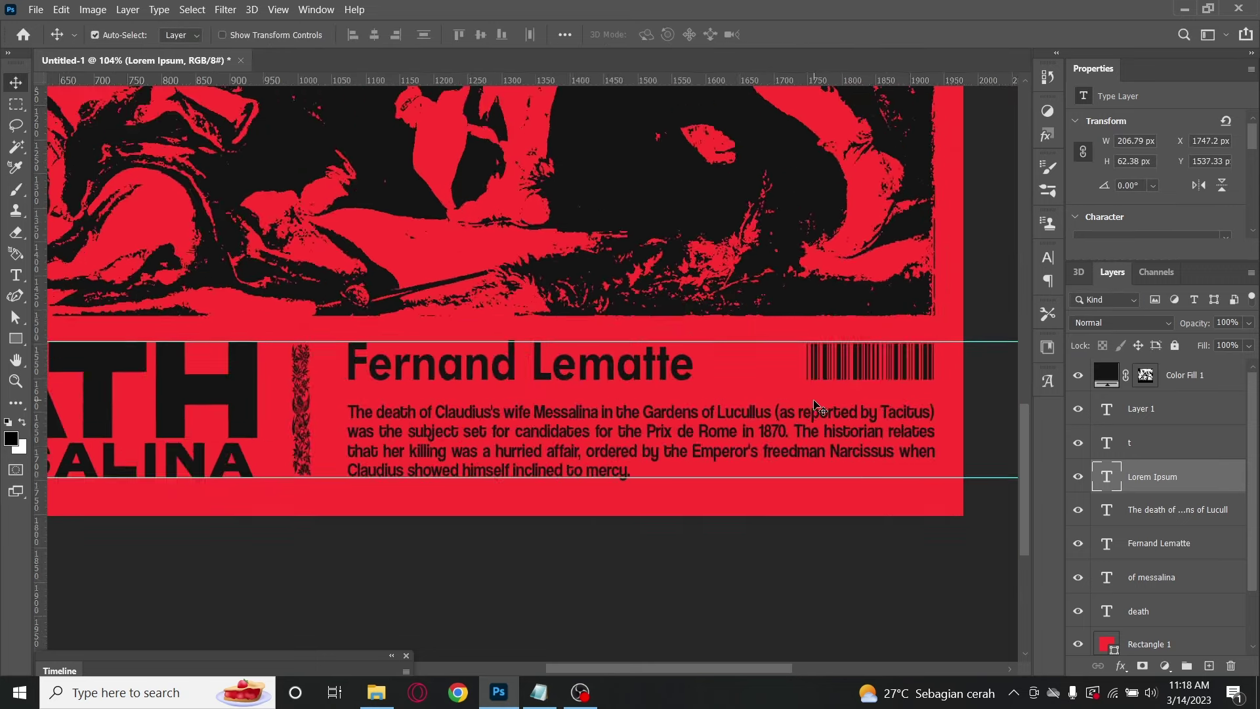
pyautogui.scroll(-2, 814, 407)
pyautogui.scroll(-1, 814, 407)
pyautogui.moveTo(634, 538)
pyautogui.mouseDown()
pyautogui.moveTo(633, 596)
pyautogui.moveTo(677, 673)
pyautogui.mouseUp()
# - Move the Color Fill 1 layer down to sit directly above Rectangle 1, beneath the text layers
pyautogui.click(1190, 380)
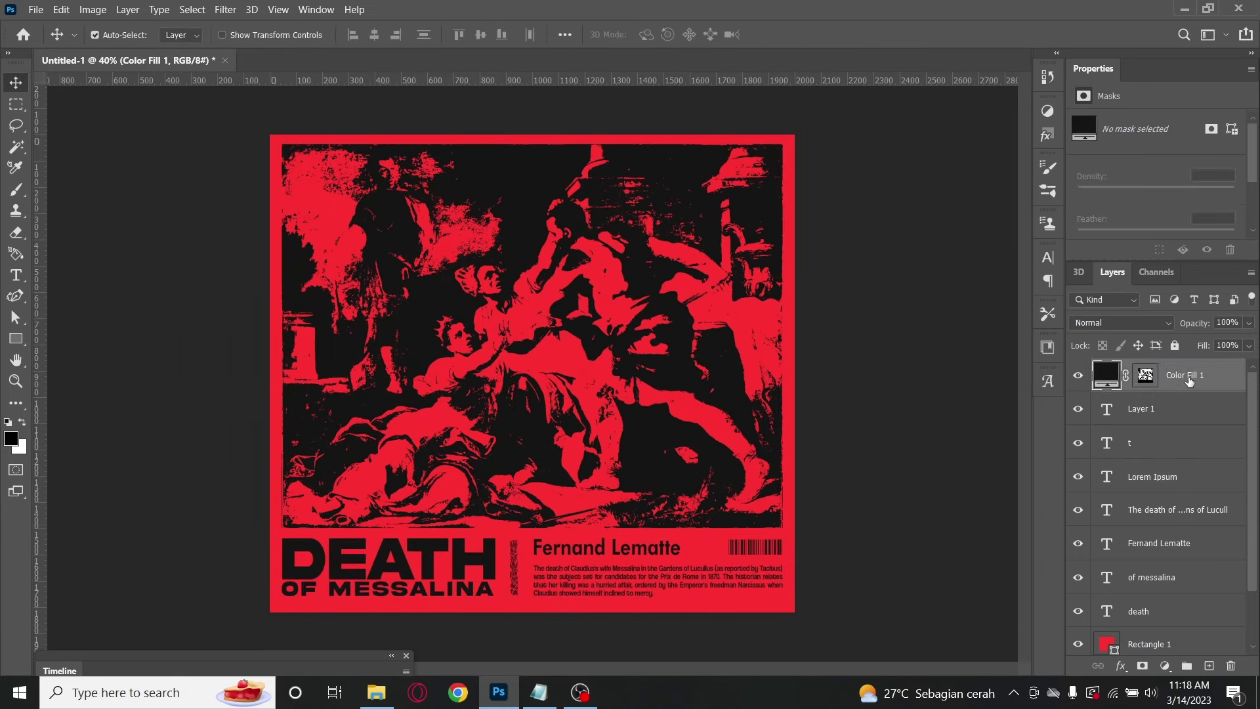
pyautogui.scroll(-2, 1198, 463)
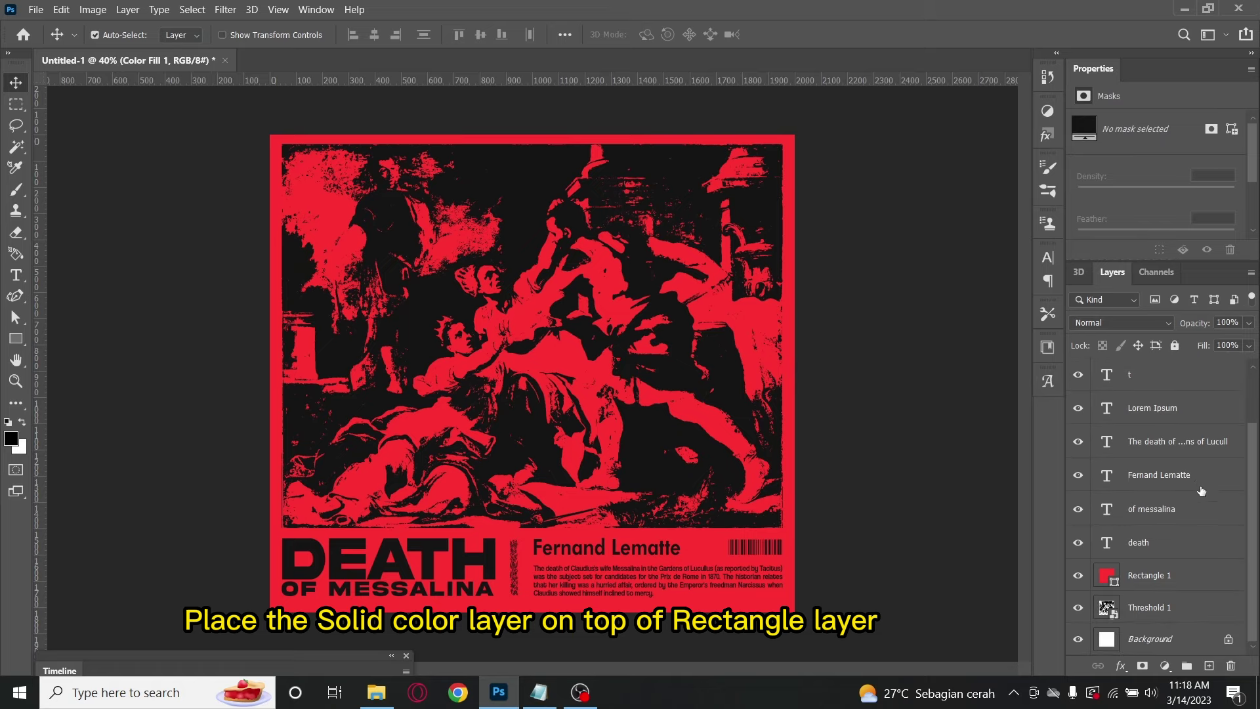
pyautogui.scroll(1, 1202, 491)
pyautogui.scroll(-1, 1202, 498)
pyautogui.scroll(2, 1202, 506)
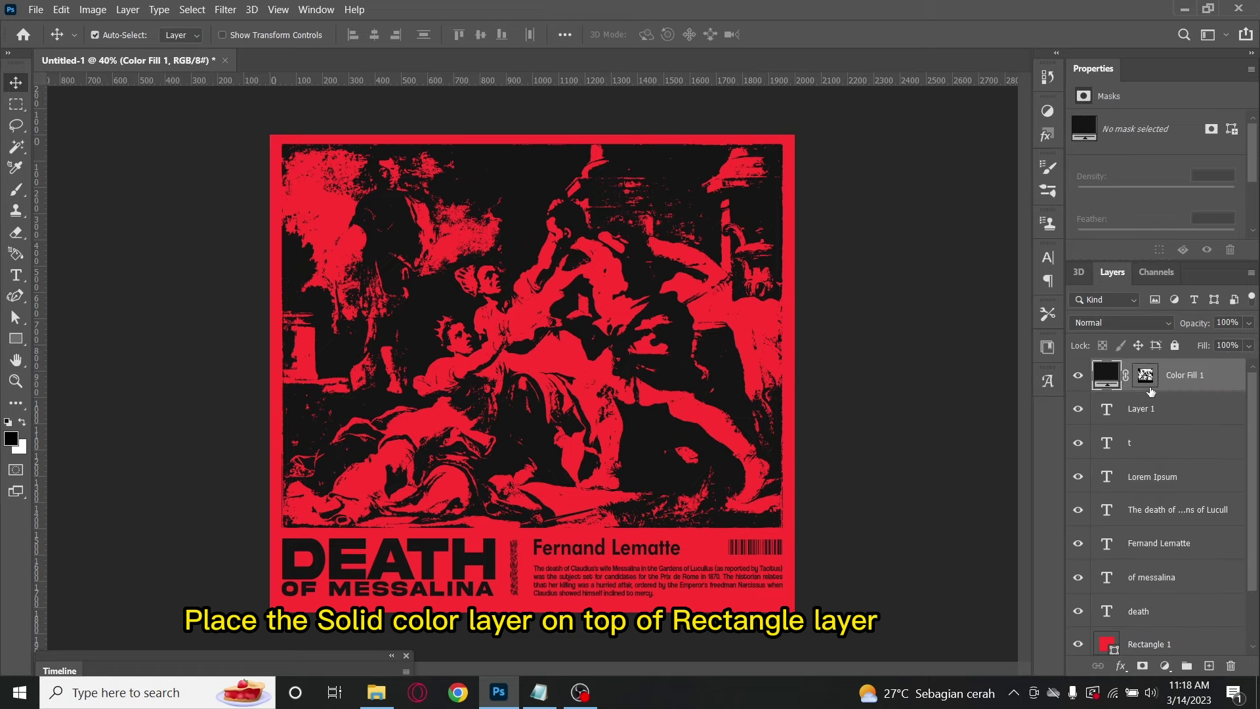
pyautogui.moveTo(1185, 378); pyautogui.dragTo(1192, 621)
pyautogui.scroll(-2, 1195, 537)
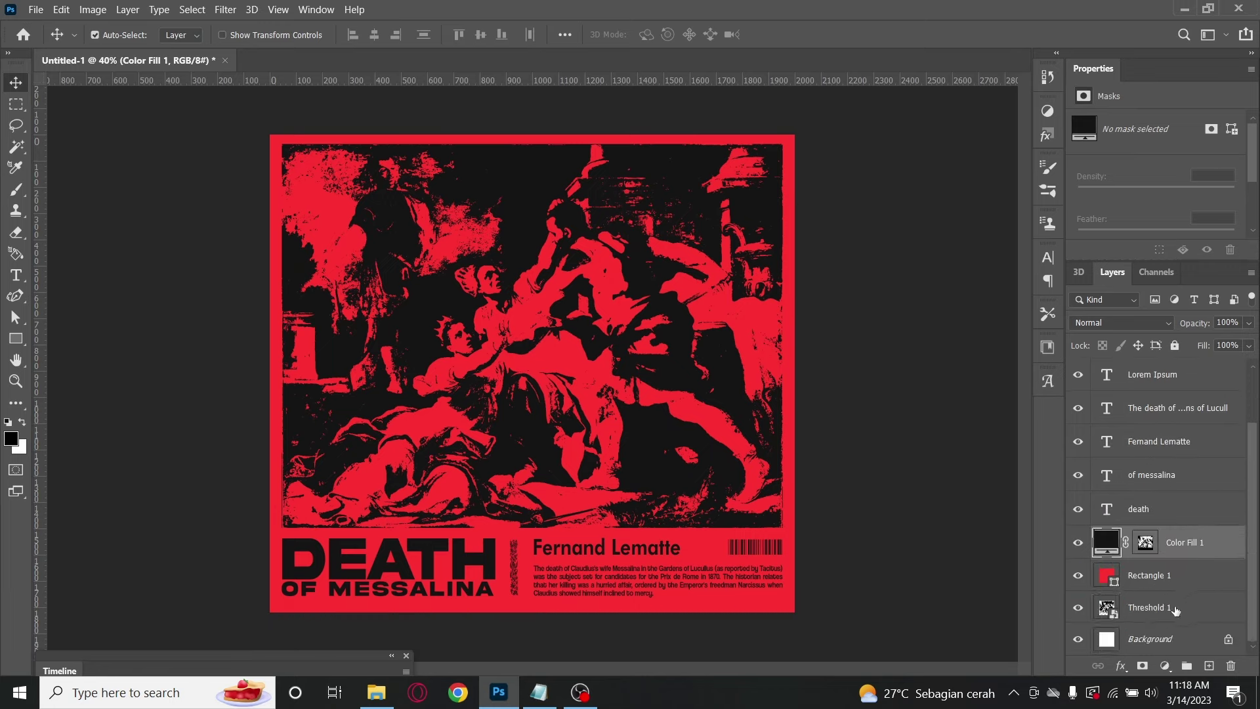
pyautogui.click(1175, 609)
pyautogui.scroll(2, 1176, 602)
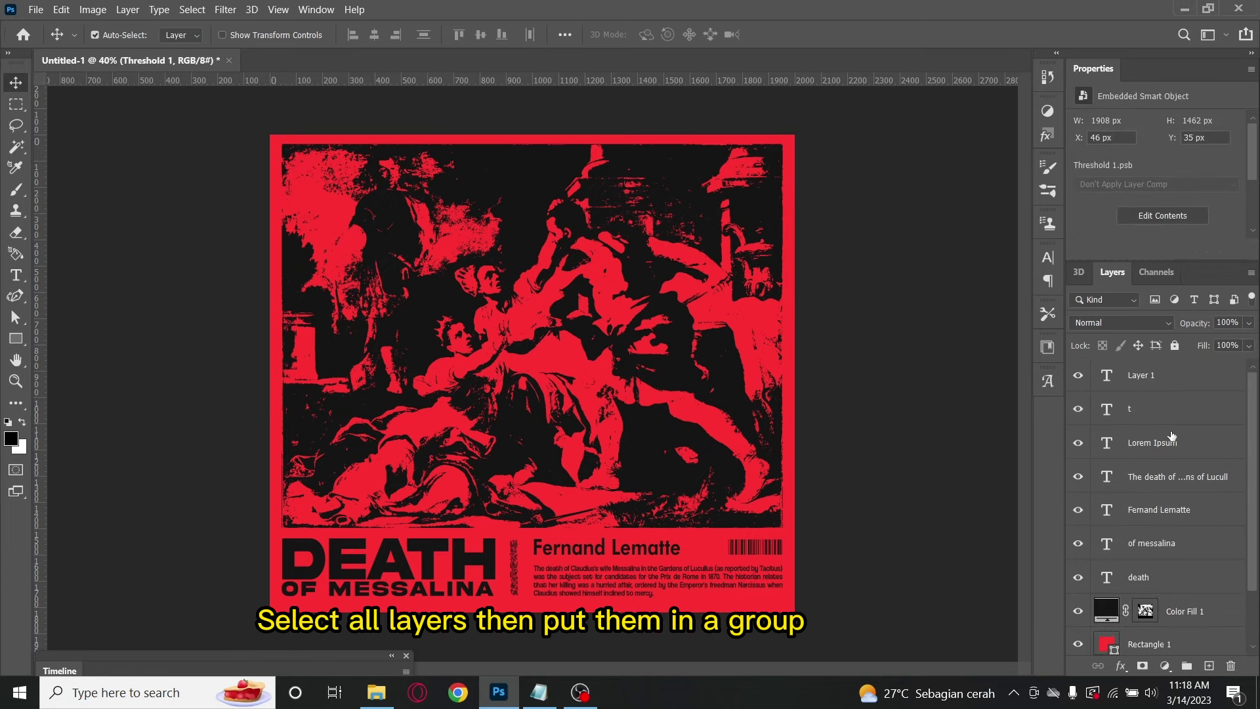
# - Group all layers from Threshold 1 up into Group 1 and stamp a merged copy above it
pyautogui.keyDown('shift'); pyautogui.click(1165, 384); pyautogui.keyUp('shift')
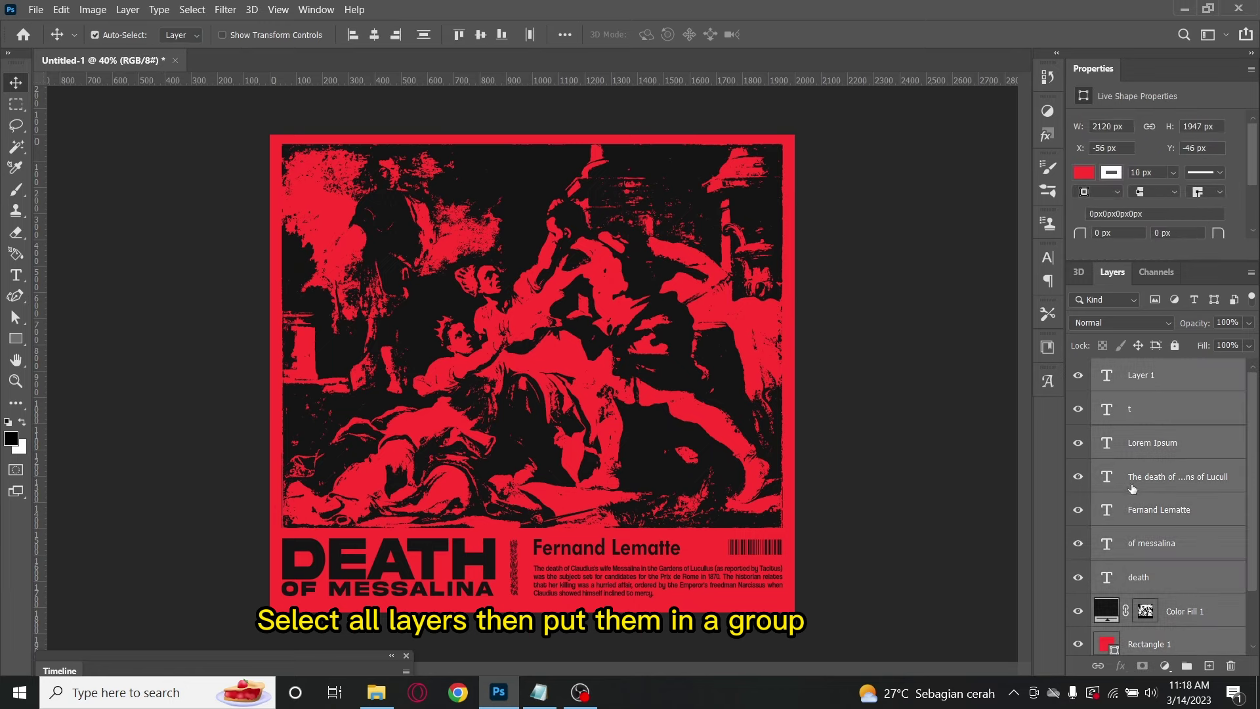
pyautogui.scroll(-2, 1133, 489)
pyautogui.click(1187, 666)
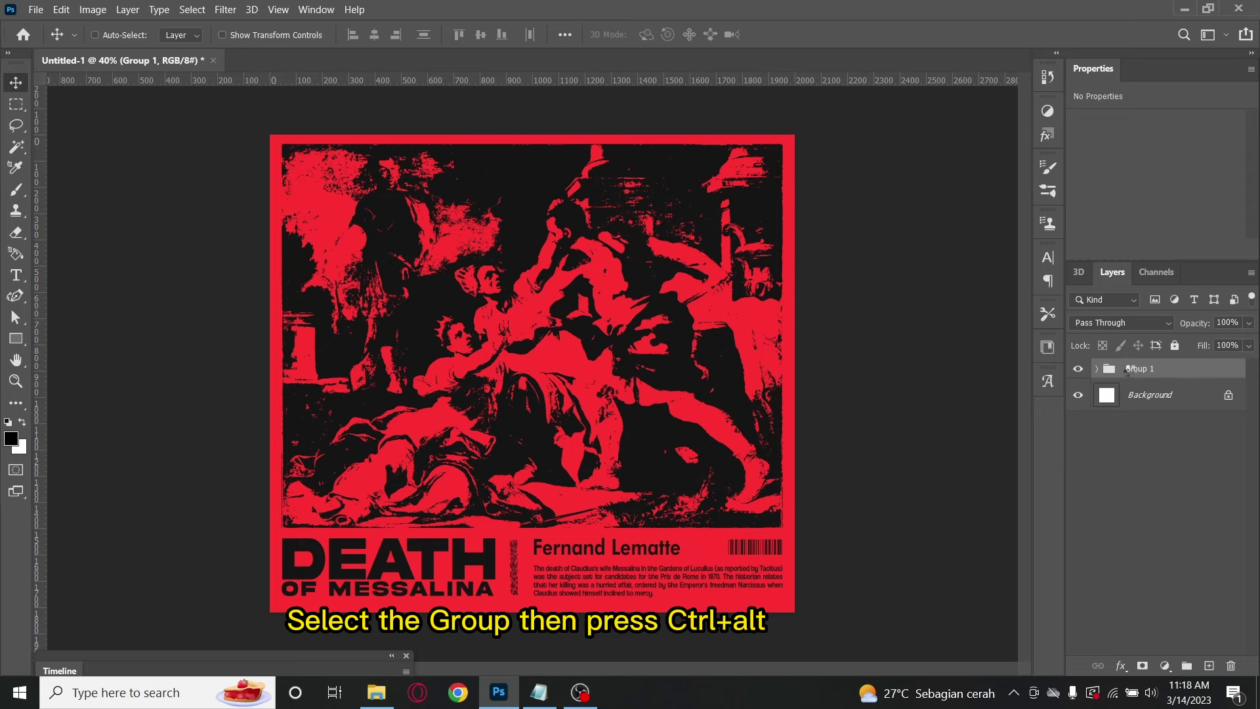
pyautogui.hotkey('ctrl', 'alt', 'e')
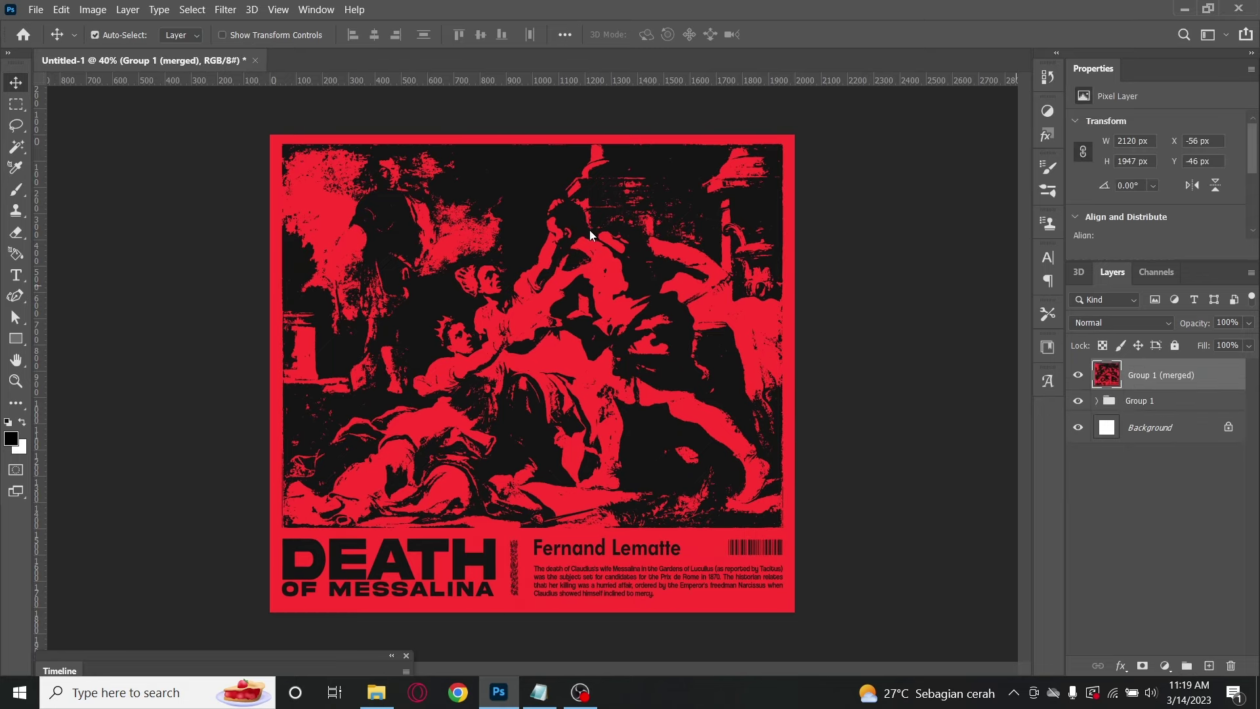
pyautogui.click(226, 9)
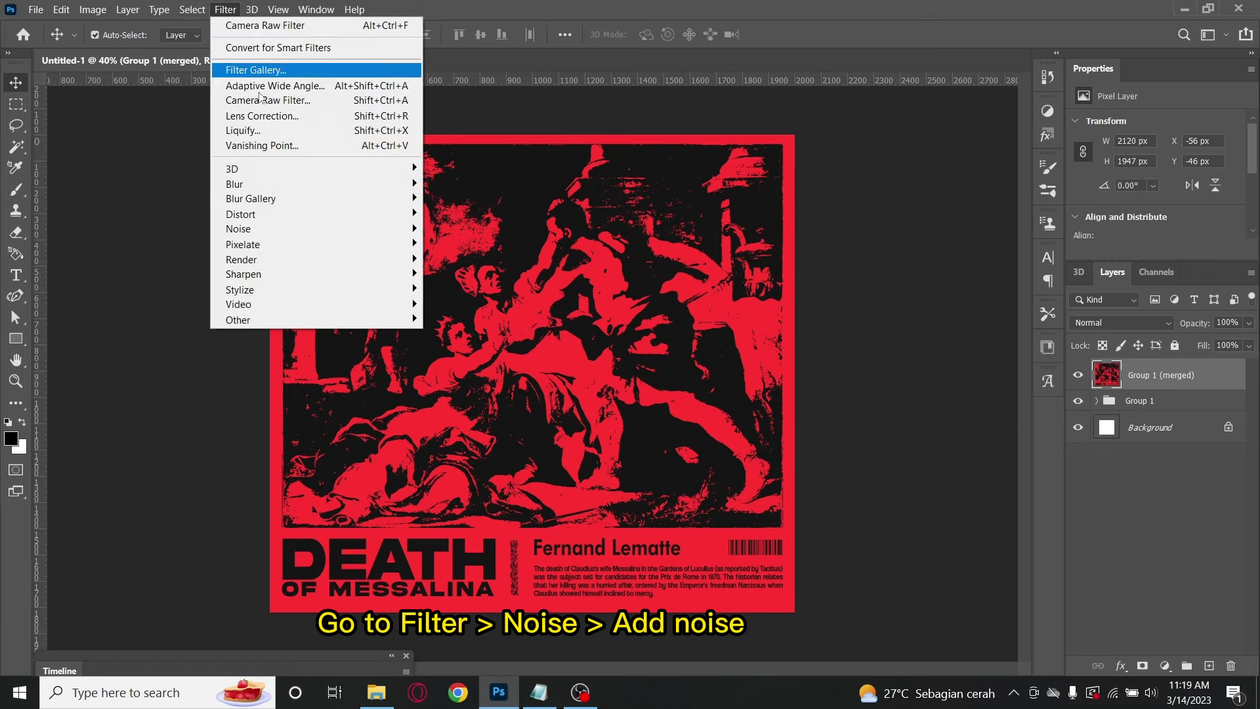
pyautogui.moveTo(296, 229)
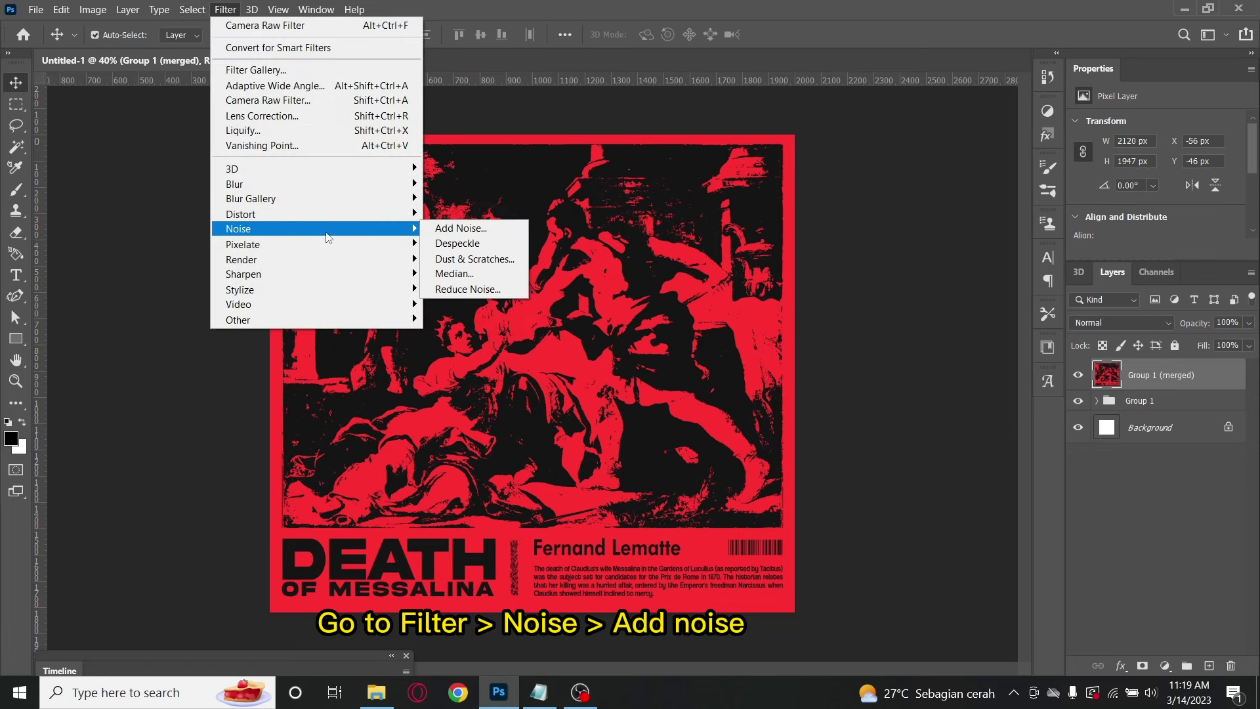
# - Apply Uniform Add Noise at 15.84% to the Group 1 (merged) layer
pyautogui.click(457, 229)
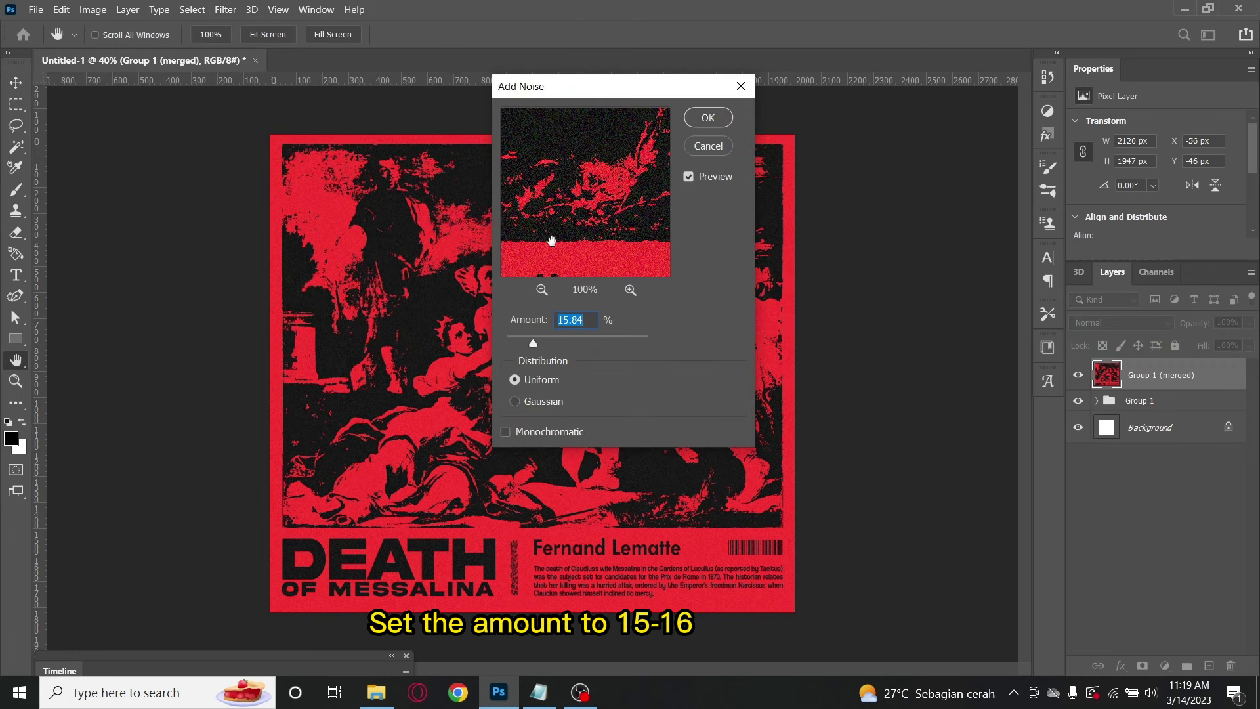
pyautogui.click(709, 118)
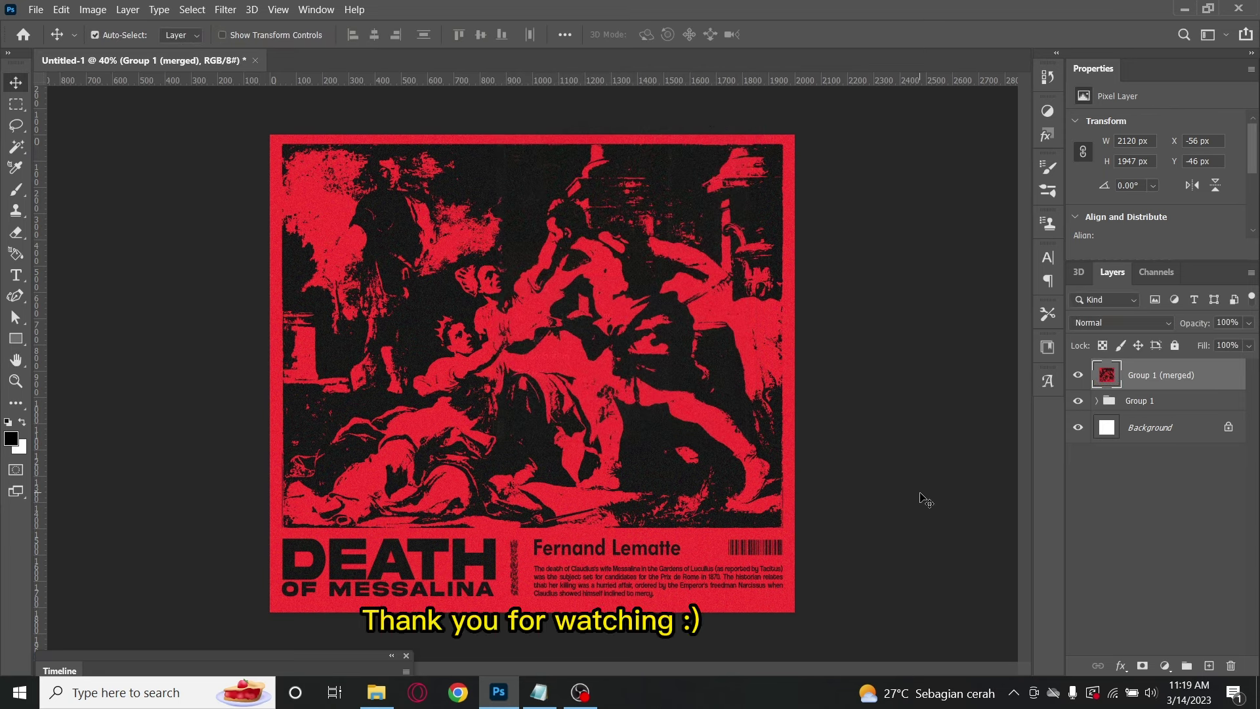